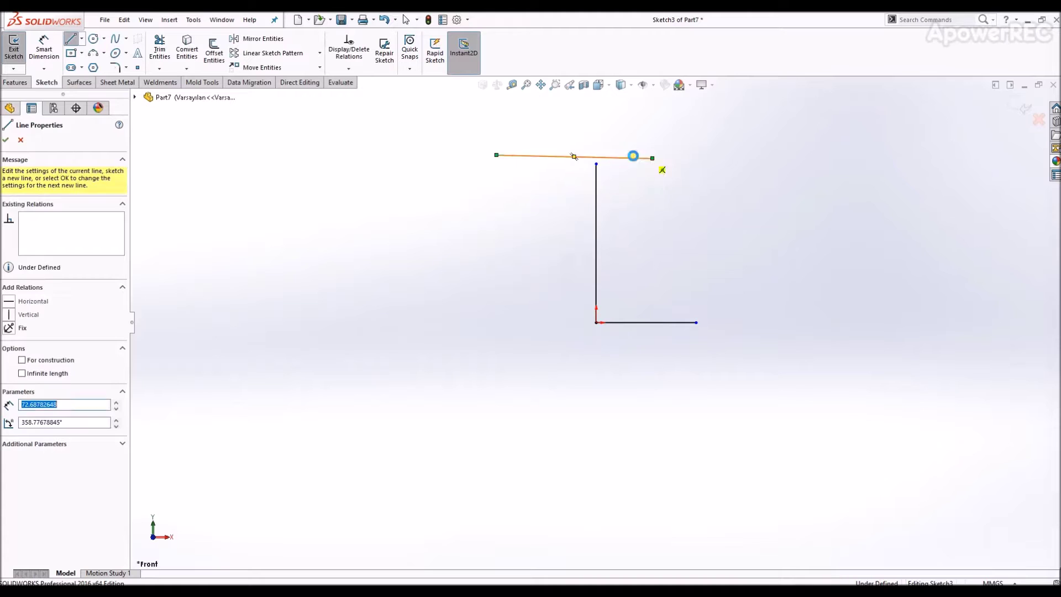
# Step: Join the upper line's midpoint to the vertical line's top endpoint and make the upper line horizontal
pyautogui.keyDown('ctrl'); pyautogui.click(598, 164); pyautogui.keyUp('ctrl')
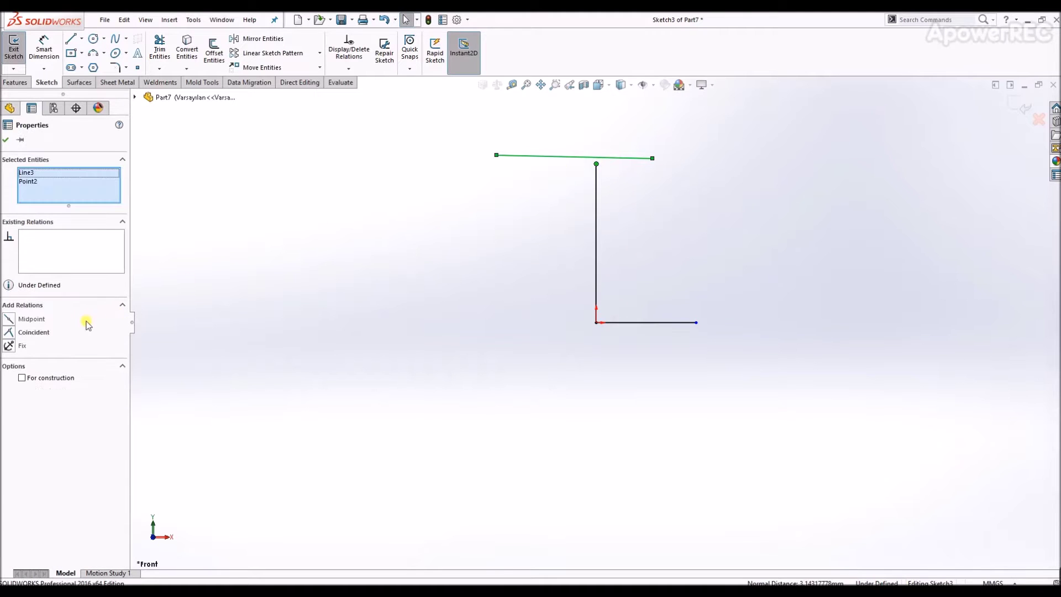
pyautogui.click(43, 315)
pyautogui.press('Escape')
pyautogui.click(636, 165)
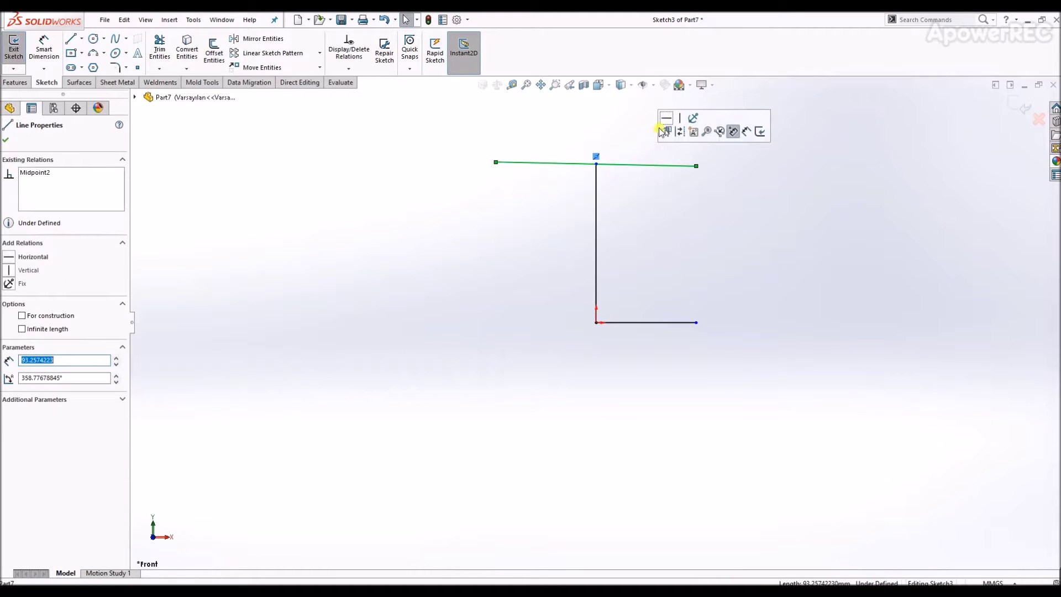
pyautogui.click(642, 165)
pyautogui.click(688, 132)
# Step: Convert the sketch lines to construction geometry and set the upper line's doubled distance across the horizontal axis to 24 mm
pyautogui.moveTo(708, 248); pyautogui.dragTo(561, 363)
pyautogui.click(629, 309)
pyautogui.moveTo(625, 383); pyautogui.dragTo(621, 273, button='right')
pyautogui.click(613, 313)
pyautogui.click(697, 165)
pyautogui.click(769, 371)
pyautogui.write('24')
pyautogui.press('Return')
# Step: Dimension the upper construction line's length as 8 mm
pyautogui.click(616, 164)
pyautogui.click(623, 138)
pyautogui.write('8')
pyautogui.press('Return')
pyautogui.click(719, 134)
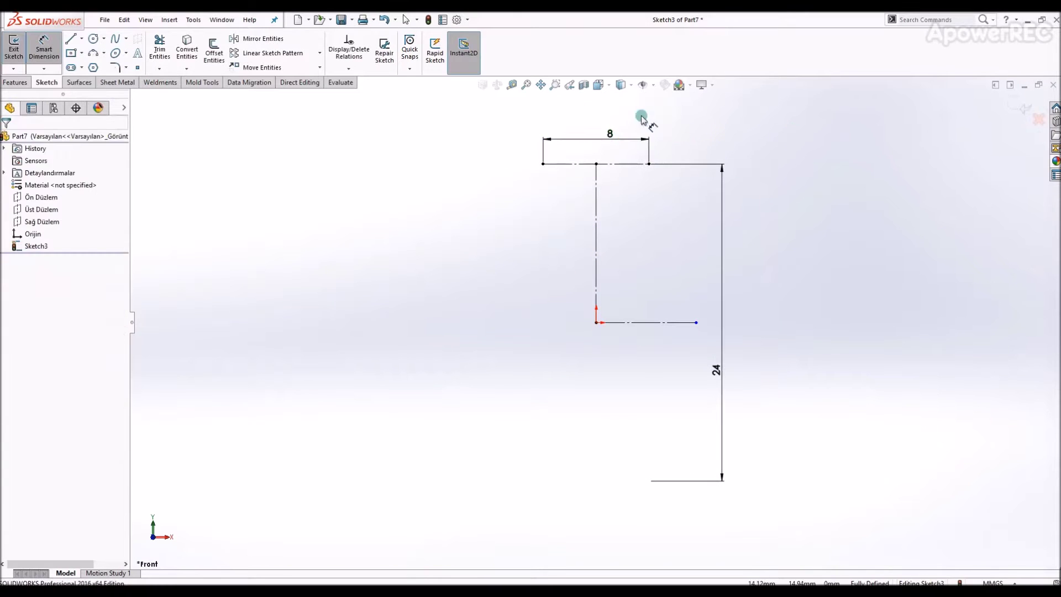
# Step: Trace the 8 mm line and continue from its right end with a short vertical line, a small tangent arc and a larger arc
pyautogui.moveTo(642, 117); pyautogui.dragTo(625, 108, button='right')
pyautogui.scroll(-3, 625, 108)
pyautogui.click(482, 204)
pyautogui.click(666, 205)
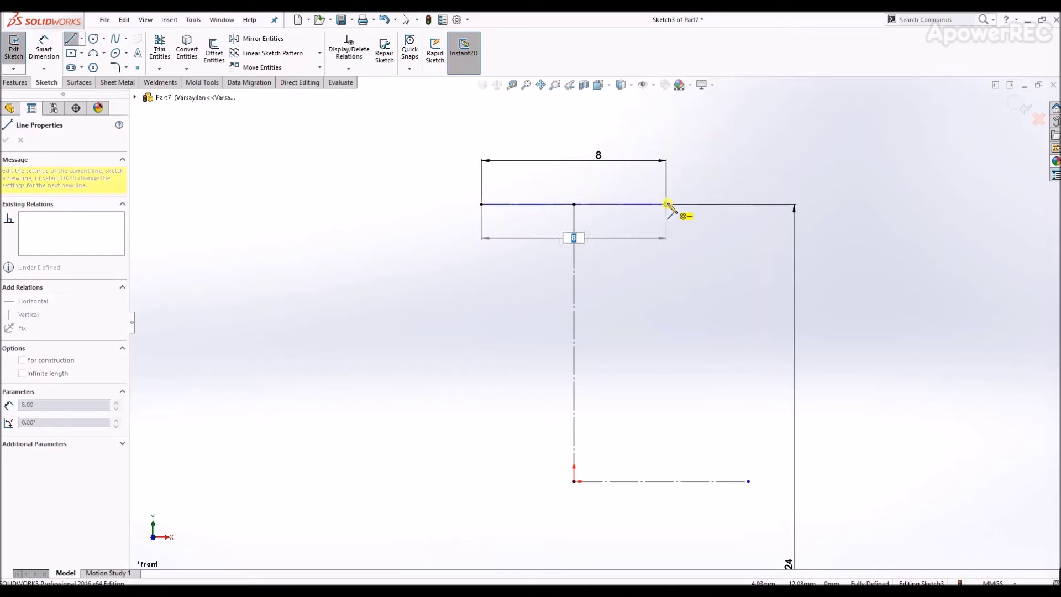
pyautogui.click(667, 178)
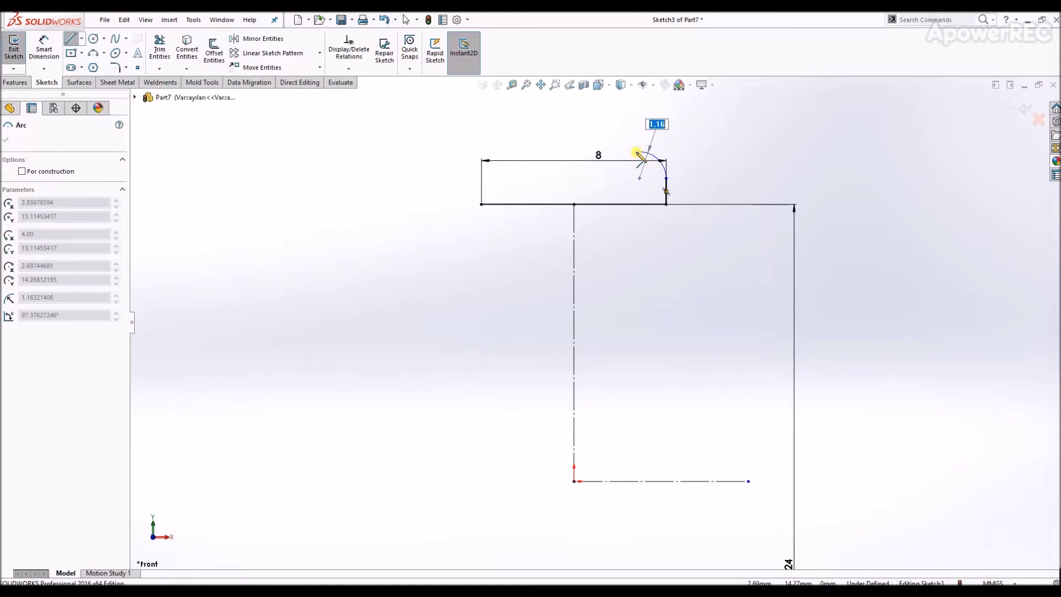
pyautogui.click(638, 151)
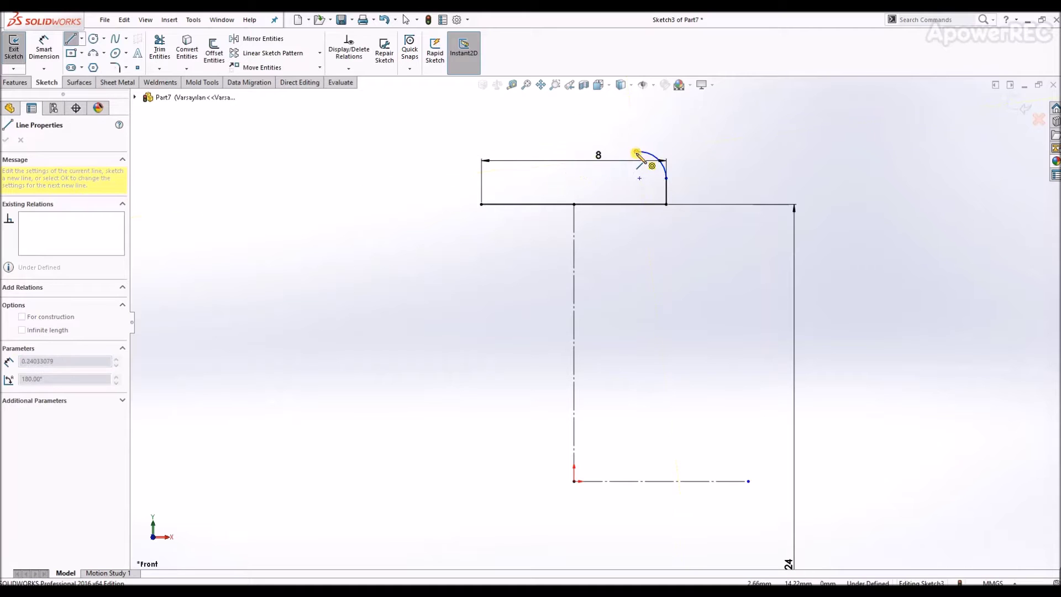
pyautogui.click(515, 172)
pyautogui.press('Escape')
# Step: Reposition the junction of the two arcs and set the small right corner arc's radius to 1 mm
pyautogui.moveTo(636, 152); pyautogui.dragTo(650, 148)
pyautogui.click(722, 197)
pyautogui.rightClick(699, 85)
pyautogui.click(658, 154)
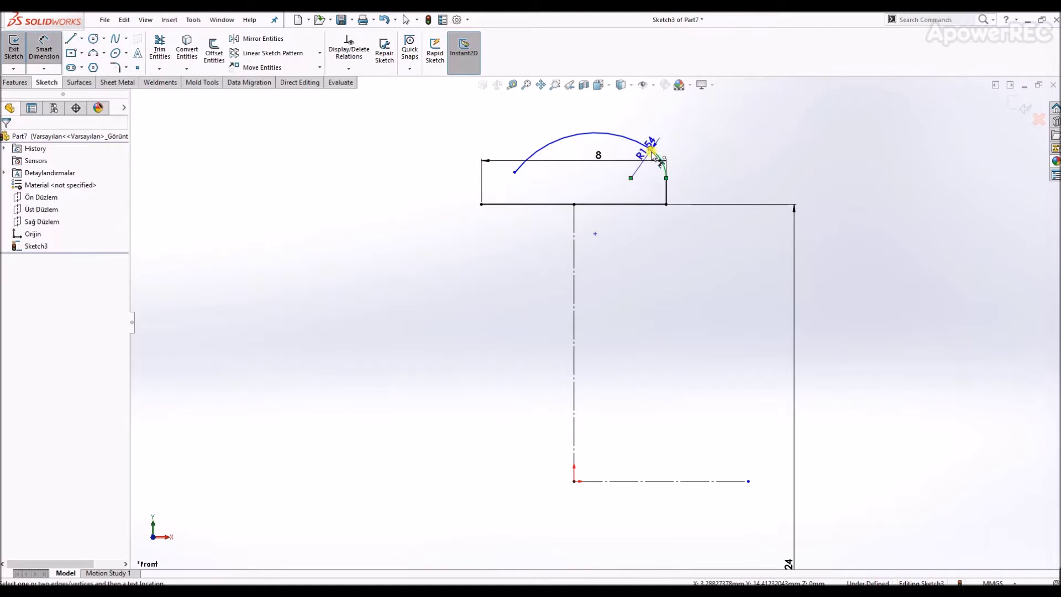
pyautogui.click(674, 152)
pyautogui.write('1')
pyautogui.press('Return')
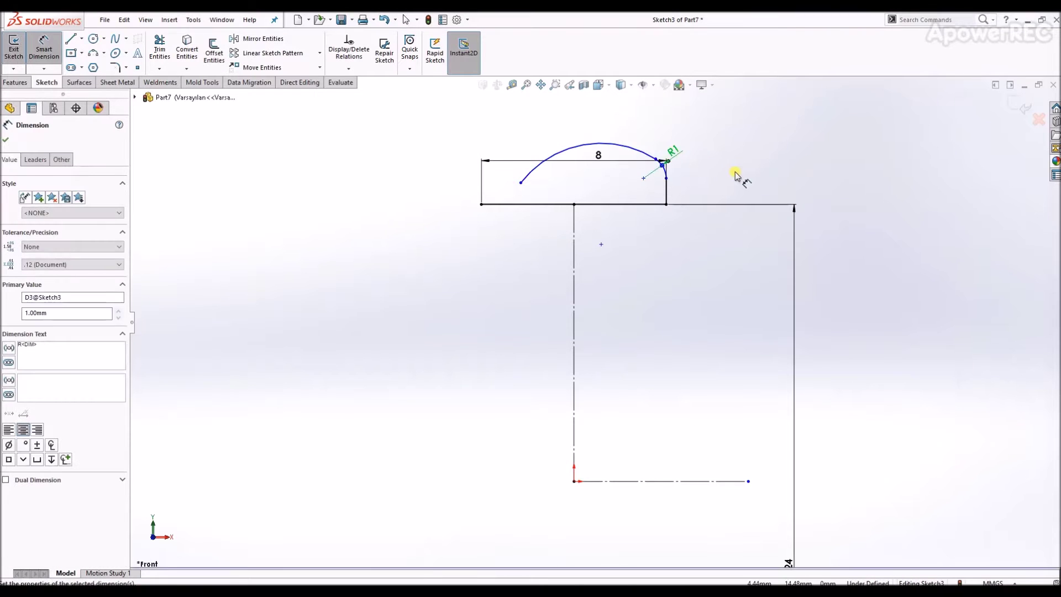
# Step: Sketch a vertical line about 1.11 mm long up from the base line's left end and connect it to the large arc with a corner arc
pyautogui.scroll(-2, 584, 182)
pyautogui.scroll(-1, 584, 181)
pyautogui.moveTo(596, 185); pyautogui.dragTo(530, 202, button='right')
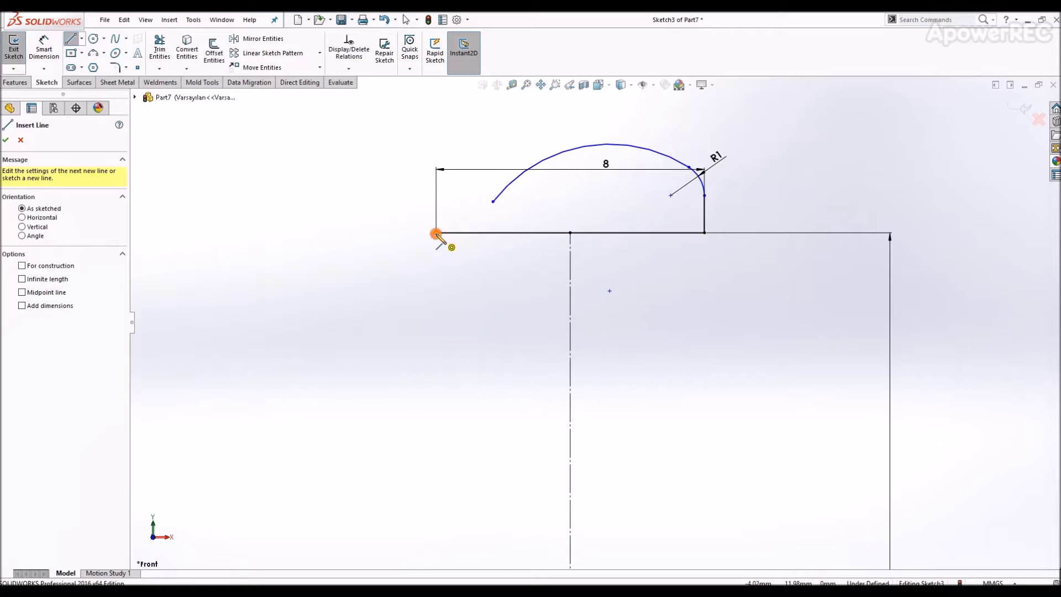
pyautogui.click(437, 233)
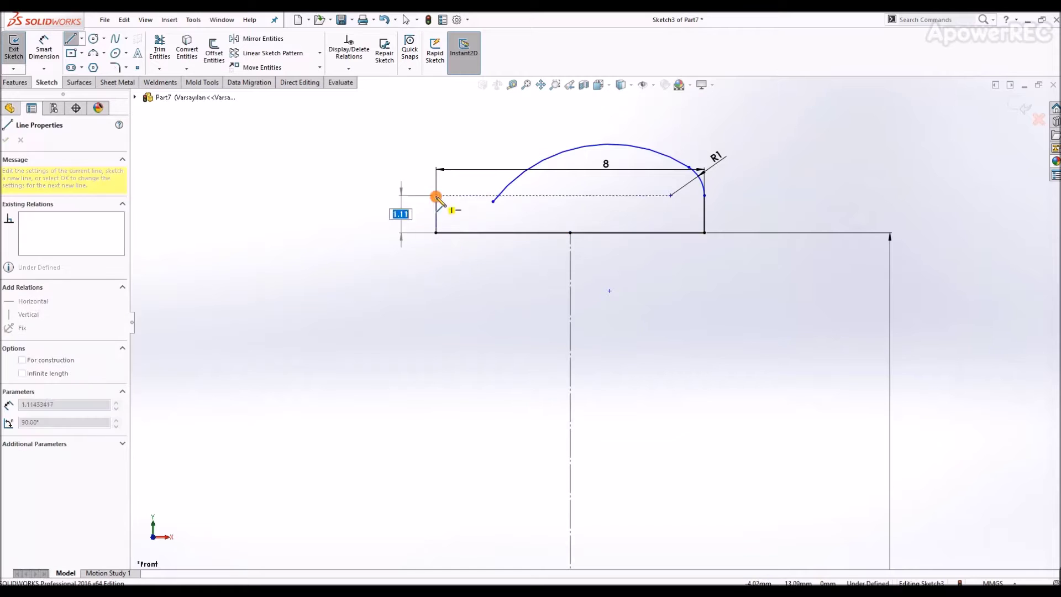
pyautogui.press('Escape')
pyautogui.moveTo(493, 201); pyautogui.dragTo(454, 167)
# Step: Make the left corner arc tangent to the large top arc and check the right corner arc's relation to it
pyautogui.click(449, 171)
pyautogui.keyDown('ctrl'); pyautogui.click(466, 165); pyautogui.keyUp('ctrl')
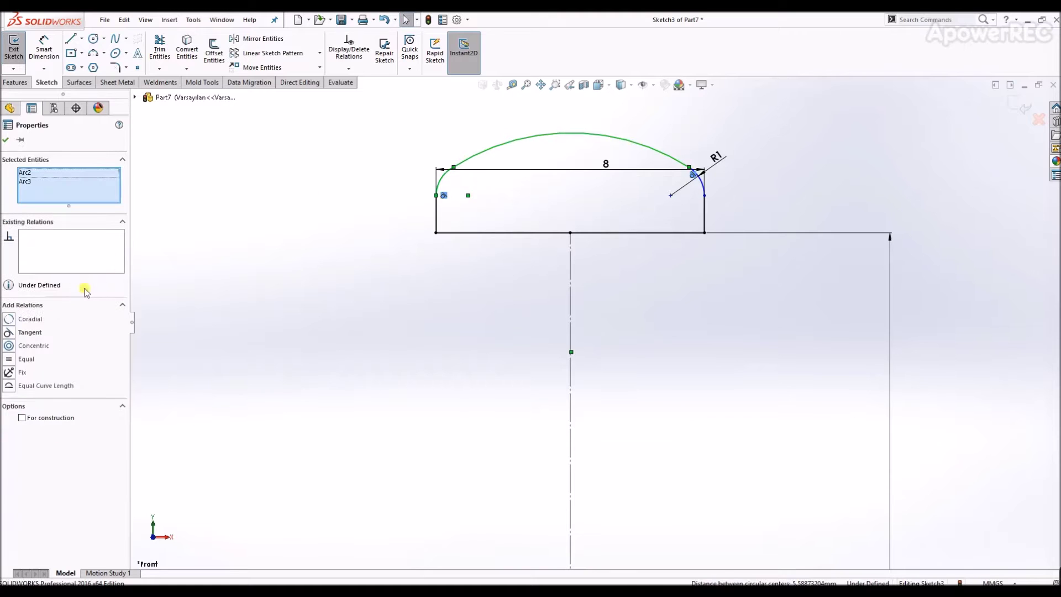
pyautogui.click(587, 183)
pyautogui.click(698, 176)
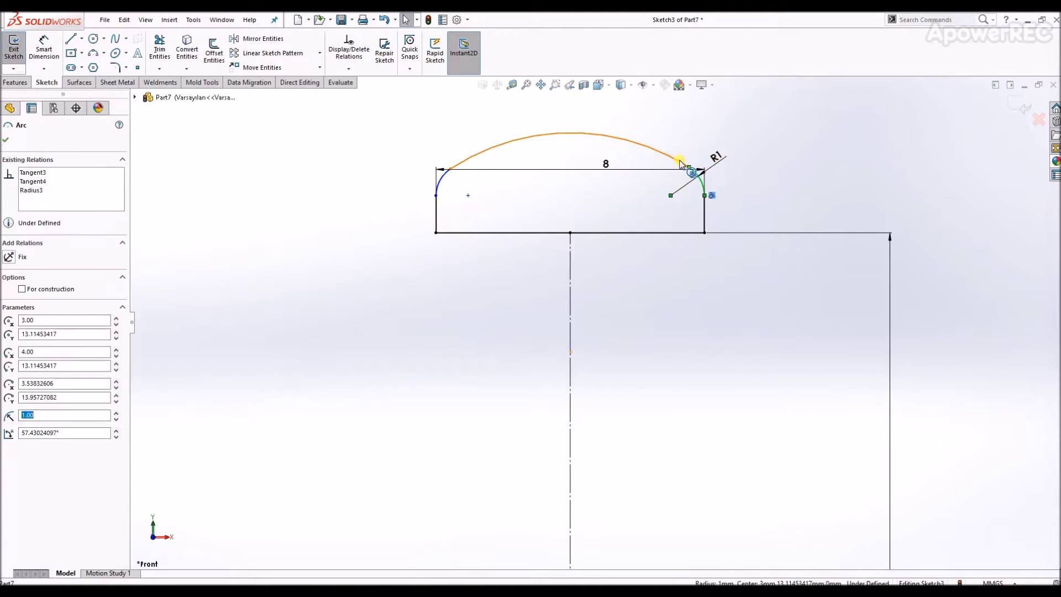
pyautogui.keyDown('ctrl'); pyautogui.click(681, 162); pyautogui.keyUp('ctrl')
pyautogui.click(330, 268)
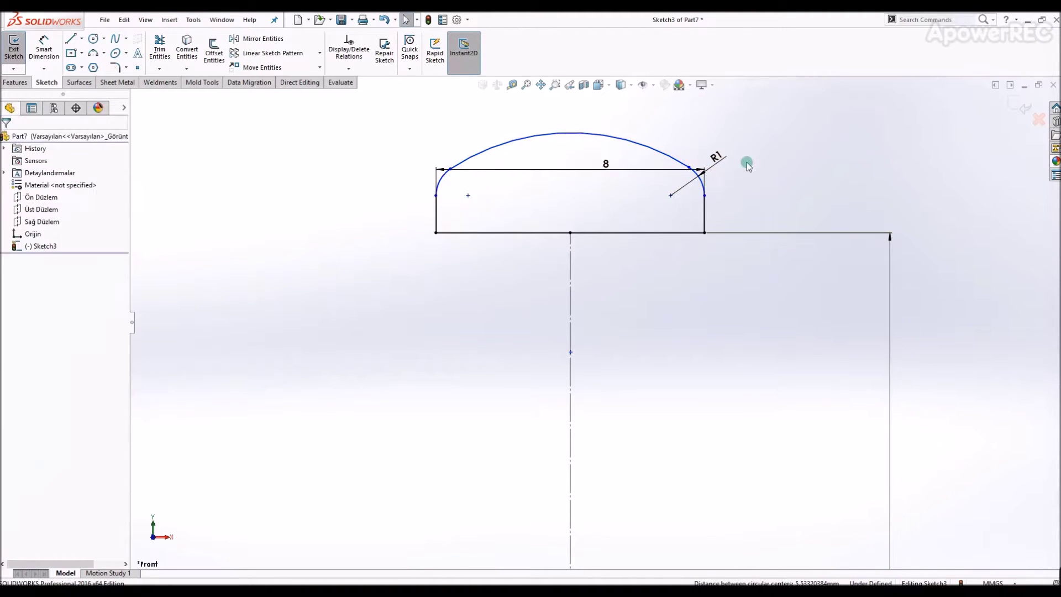
# Step: Dimension the height from the base line to the crest of the top arc, trying 2 mm and undoing that value
pyautogui.moveTo(746, 165); pyautogui.dragTo(746, 141, button='right')
pyautogui.click(611, 232)
pyautogui.keyDown('shift'); pyautogui.click(578, 133); pyautogui.keyUp('shift')
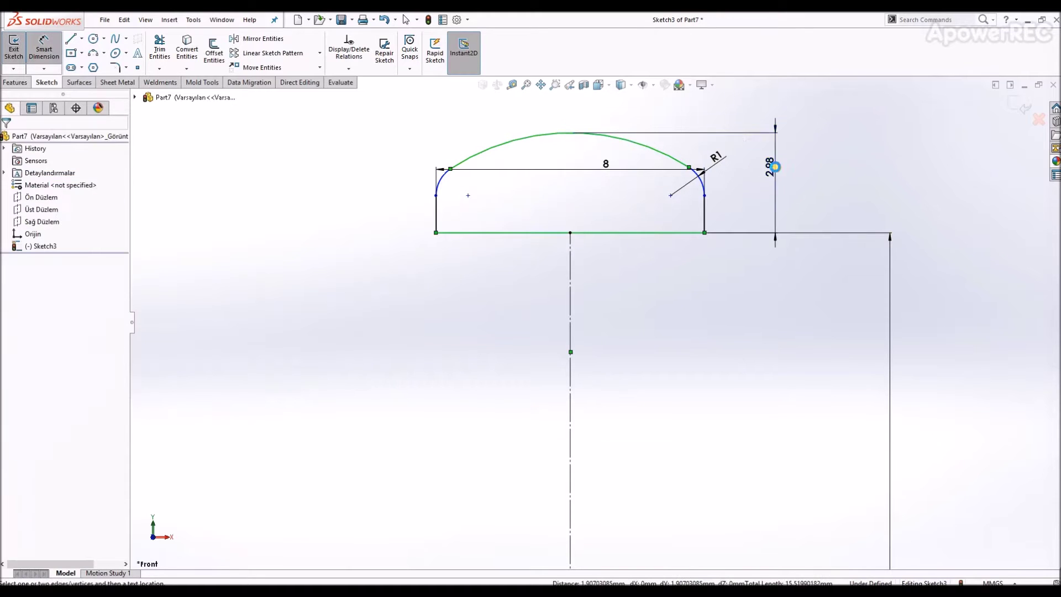
pyautogui.click(774, 169)
pyautogui.write('2')
pyautogui.press('Return')
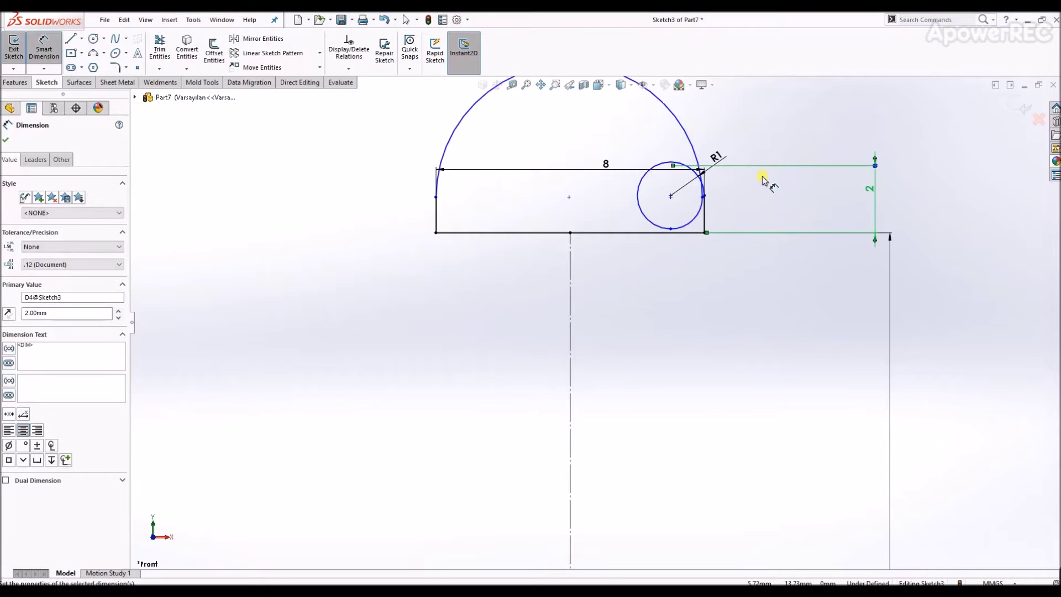
pyautogui.hotkey('ctrl', 'z')
# Step: Examine the relations between the vertical side lines and their adjoining corner arcs on both sides
pyautogui.click(704, 188)
pyautogui.keyDown('ctrl'); pyautogui.click(704, 213); pyautogui.keyUp('ctrl')
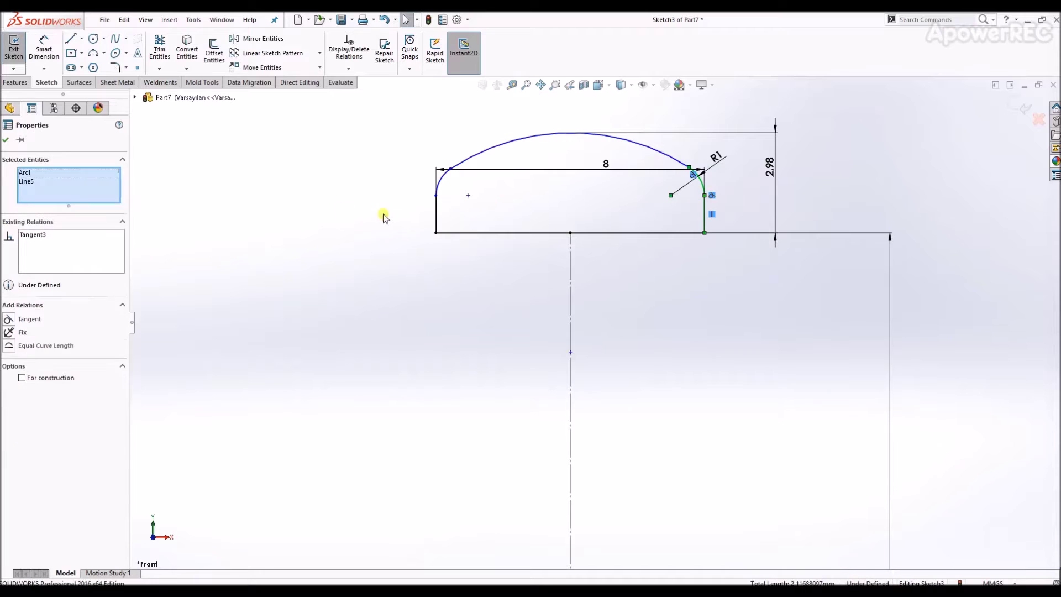
pyautogui.click(355, 295)
pyautogui.click(437, 213)
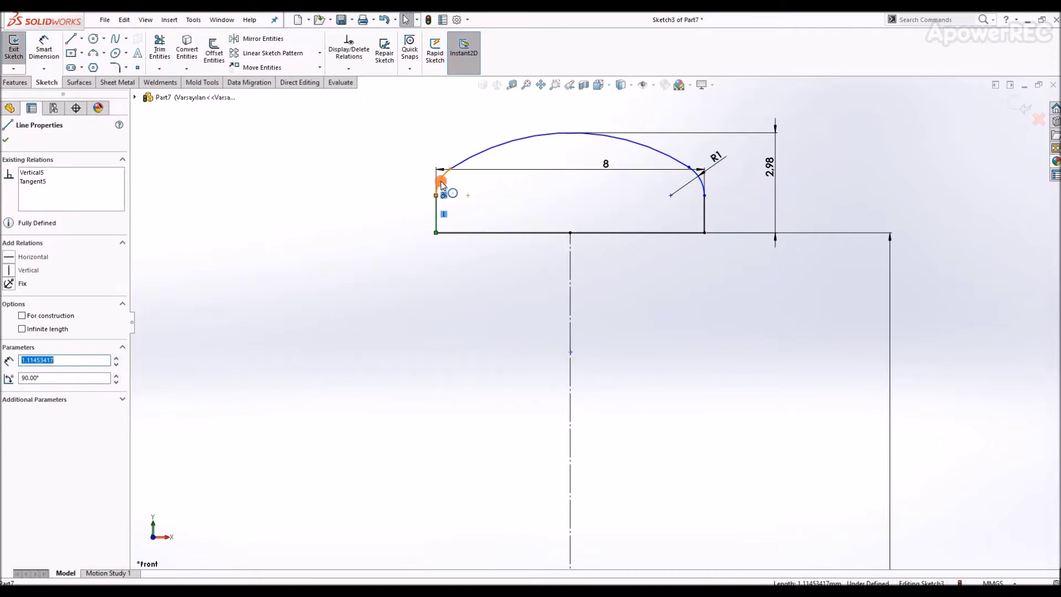
pyautogui.keyDown('ctrl'); pyautogui.click(441, 178); pyautogui.keyUp('ctrl')
pyautogui.click(531, 184)
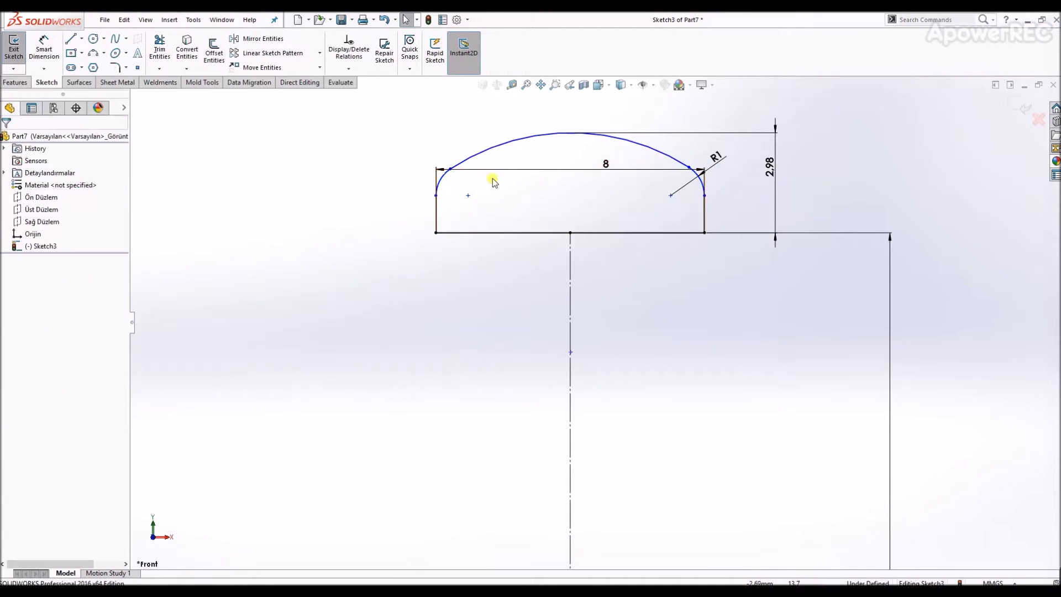
# Step: Dimension the large top arc with a 10 mm radius
pyautogui.moveTo(493, 181); pyautogui.dragTo(504, 141, button='right')
pyautogui.click(538, 134)
pyautogui.click(523, 189)
pyautogui.click(522, 189)
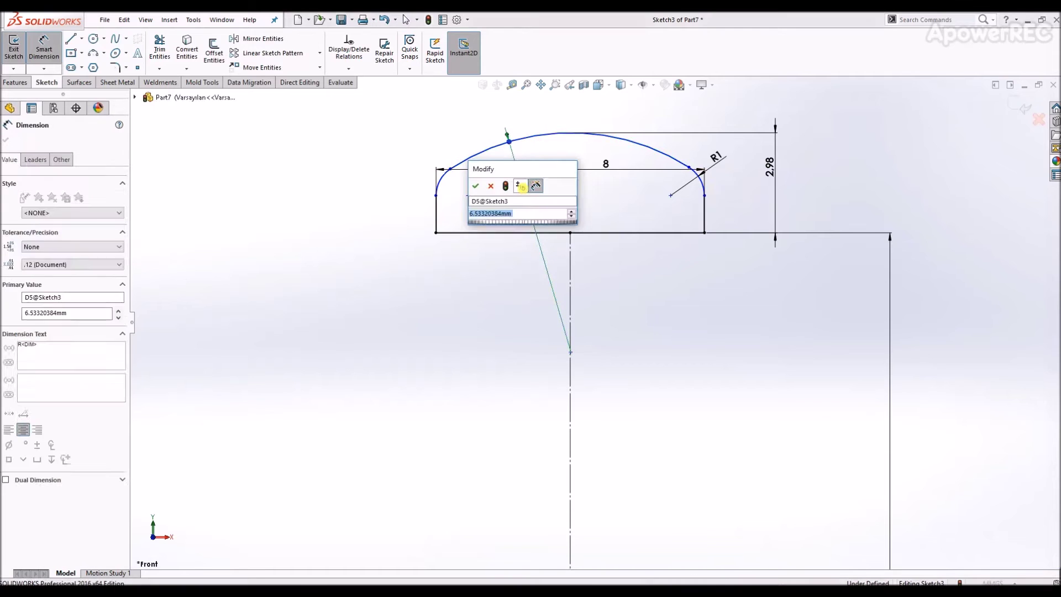
pyautogui.write('10')
pyautogui.press('Return')
# Step: Set the profile's overall height from the base line to the top arc to 2 mm
pyautogui.click(771, 165)
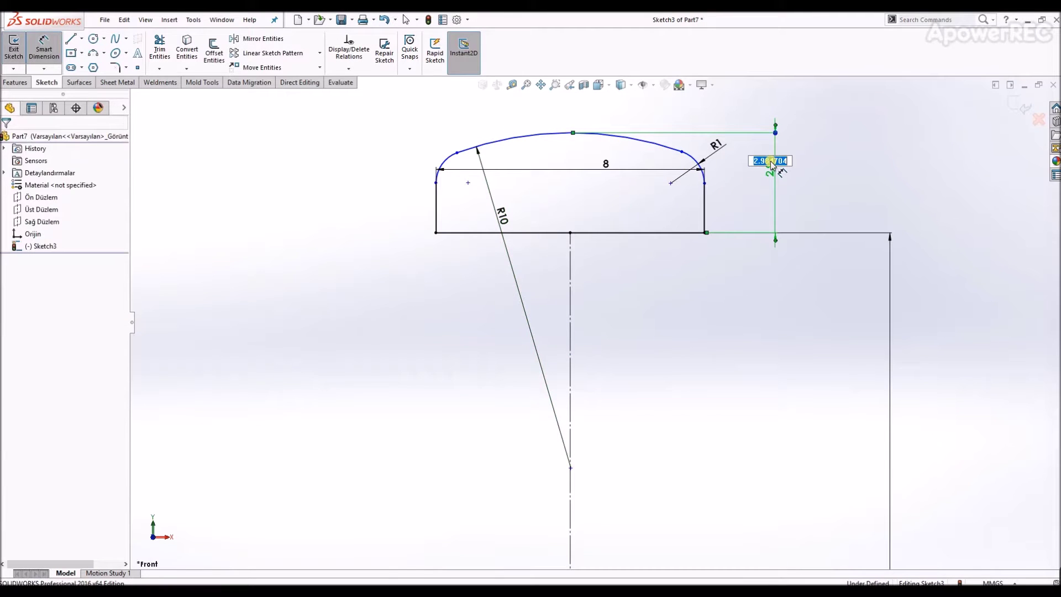
pyautogui.write('2')
pyautogui.press('Return')
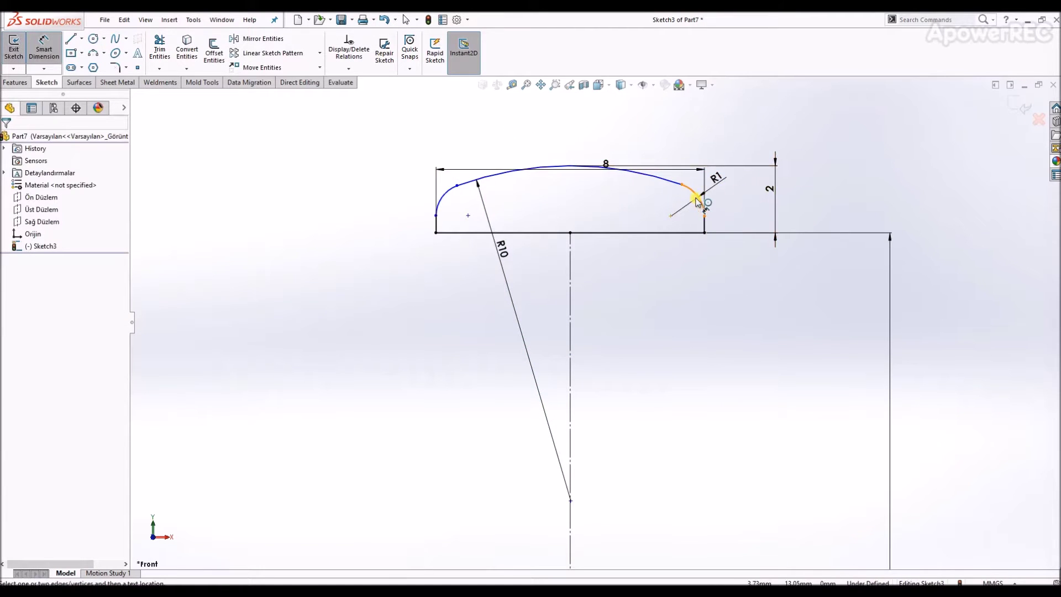
pyautogui.click(532, 234)
pyautogui.press('Escape')
pyautogui.press('Escape')
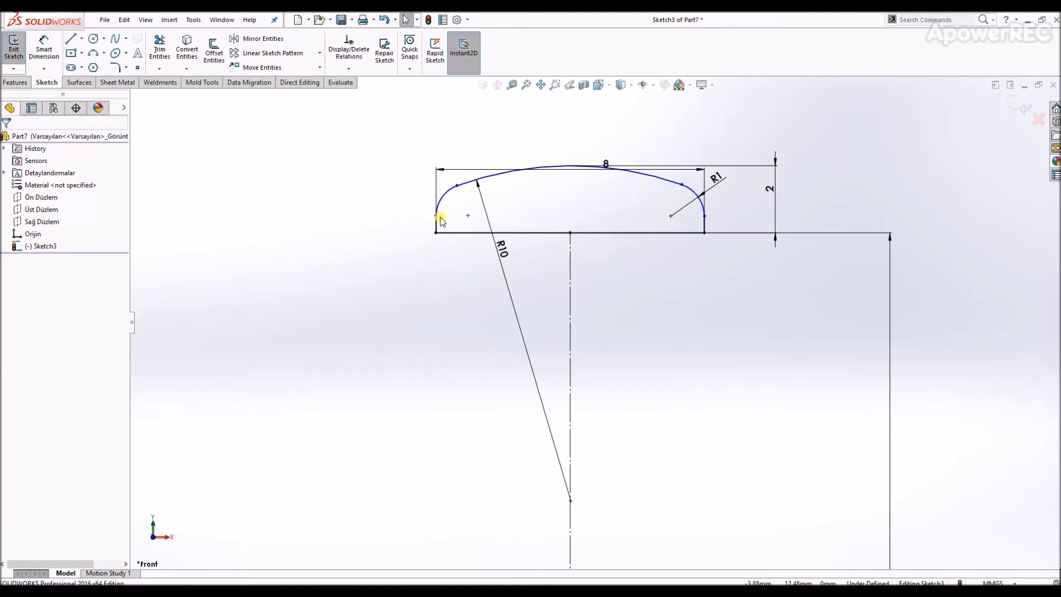
# Step: Dimension the left corner arc with a 1 mm radius
pyautogui.moveTo(446, 217); pyautogui.dragTo(442, 196, button='right')
pyautogui.click(446, 197)
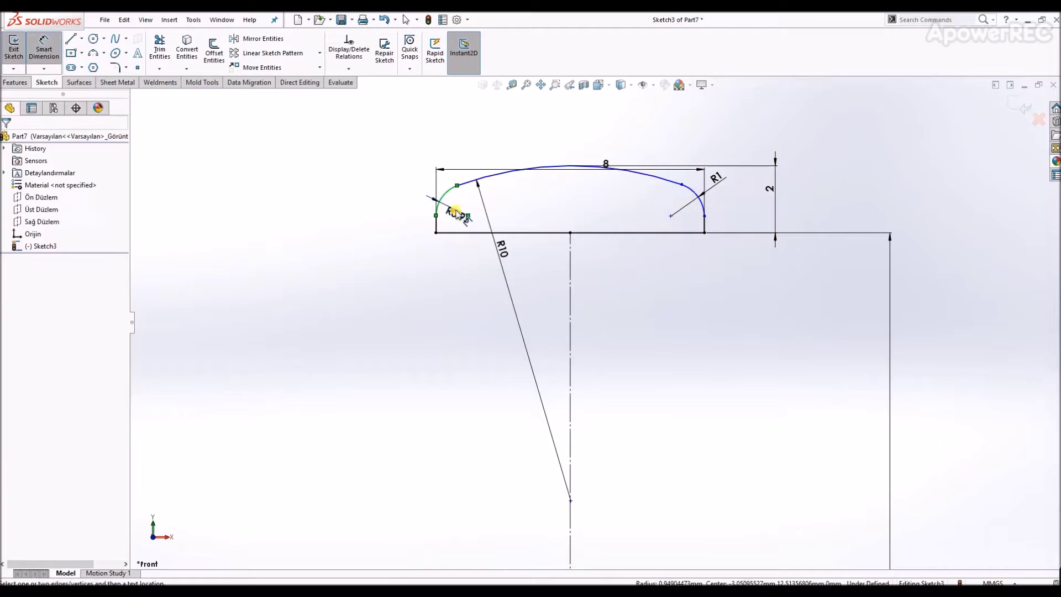
pyautogui.click(461, 210)
pyautogui.press('Return')
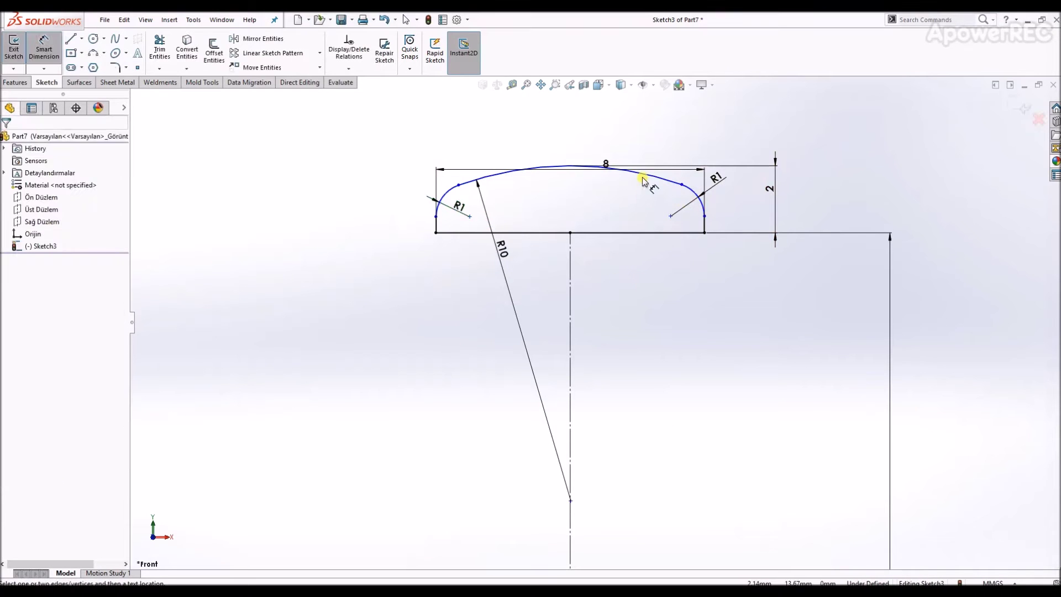
# Step: Add a driven height dimension between the top arc and the base line's midpoint
pyautogui.click(602, 166)
pyautogui.click(648, 181)
pyautogui.click(571, 234)
pyautogui.click(602, 206)
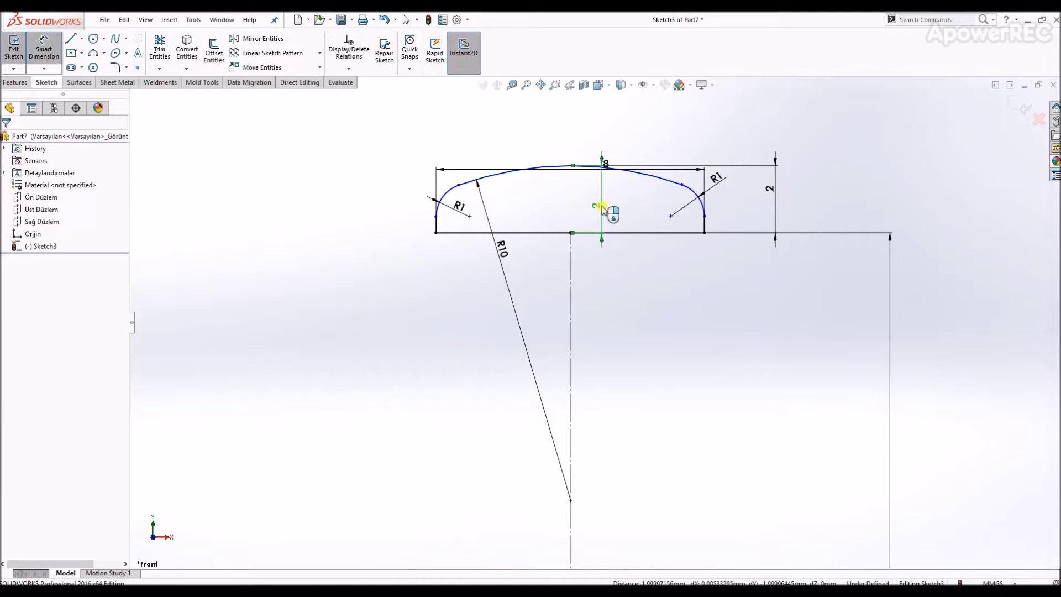
pyautogui.press('Escape')
# Step: Make the upper endpoints of the two side lines symmetric about the vertical centerline
pyautogui.moveTo(681, 185)
pyautogui.mouseDown()
pyautogui.moveTo(686, 203)
pyautogui.moveTo(682, 184)
pyautogui.mouseUp()
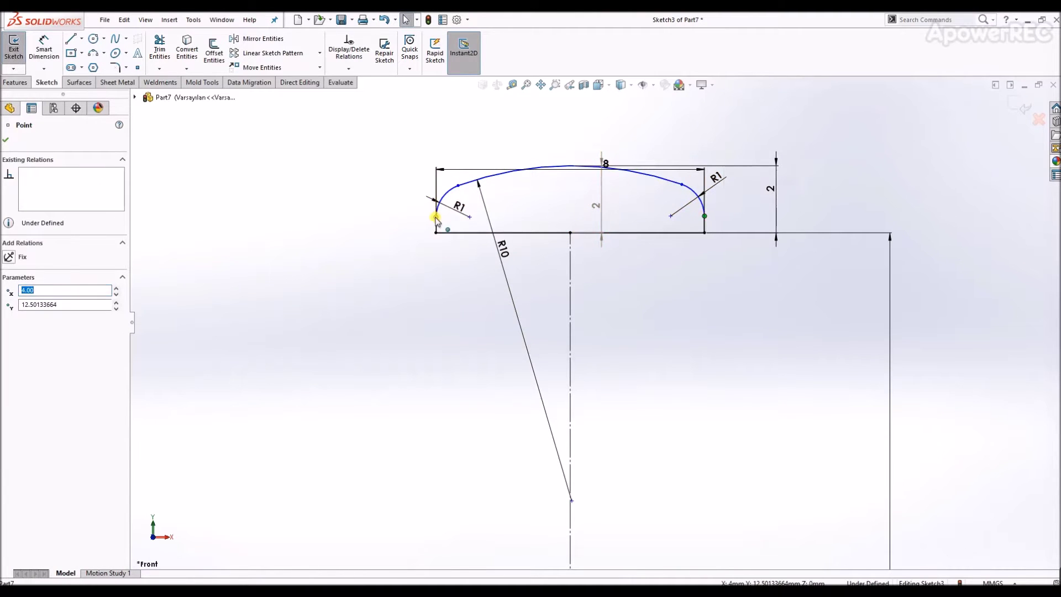
pyautogui.keyDown('ctrl'); pyautogui.click(436, 217); pyautogui.keyUp('ctrl')
pyautogui.keyDown('ctrl'); pyautogui.click(570, 257); pyautogui.keyUp('ctrl')
pyautogui.click(31, 321)
pyautogui.scroll(3, 575, 315)
pyautogui.click(782, 235)
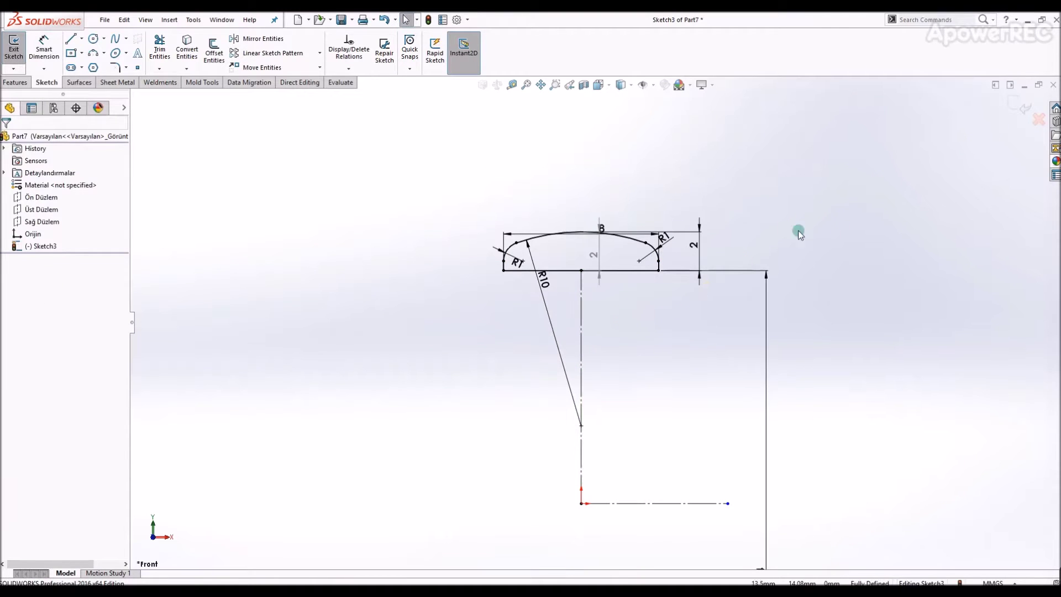
# Step: Sketch two vertical dividing lines about 1.8 mm long from the top arc to the base line, one on each side of the centerline
pyautogui.press('l')
pyautogui.scroll(-2, 550, 244)
pyautogui.click(547, 239)
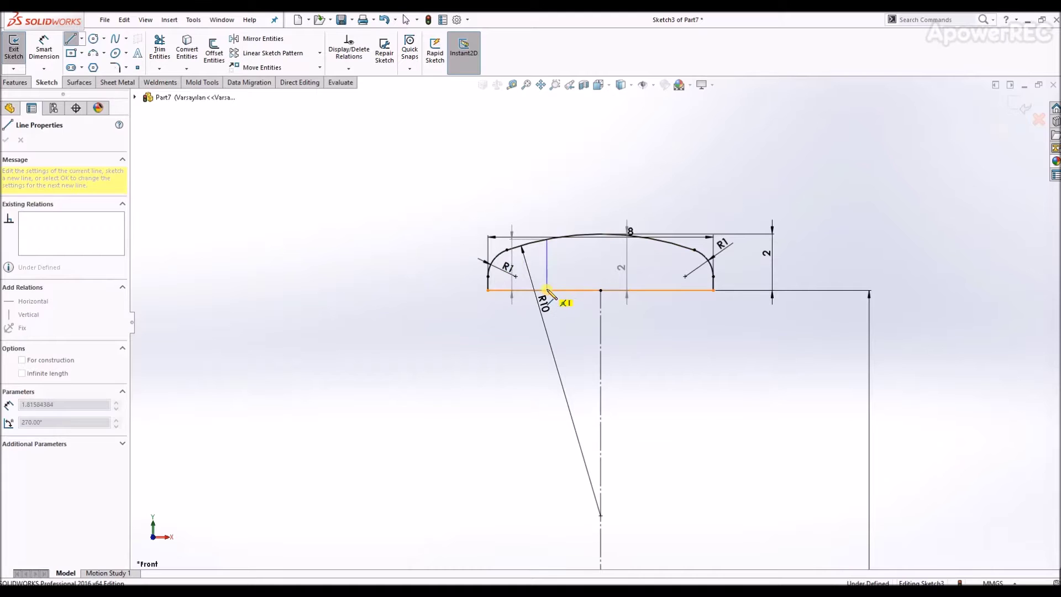
pyautogui.doubleClick(547, 290)
pyautogui.click(658, 240)
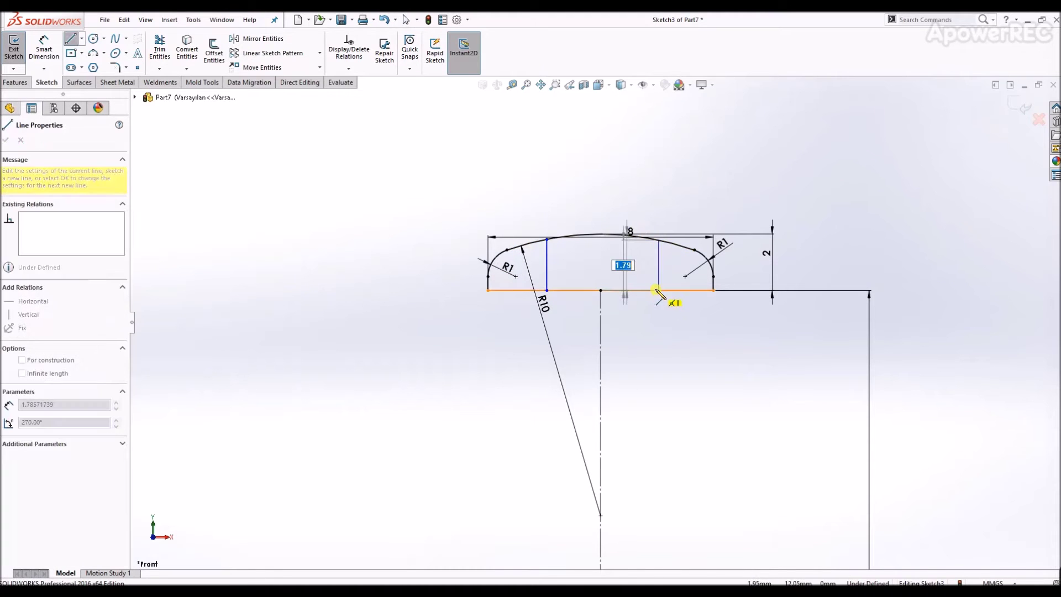
pyautogui.click(659, 291)
pyautogui.press('Escape')
# Step: Set the distance between the right dividing line and the right side line to 2 mm
pyautogui.moveTo(671, 326); pyautogui.dragTo(669, 287, button='right')
pyautogui.click(659, 255)
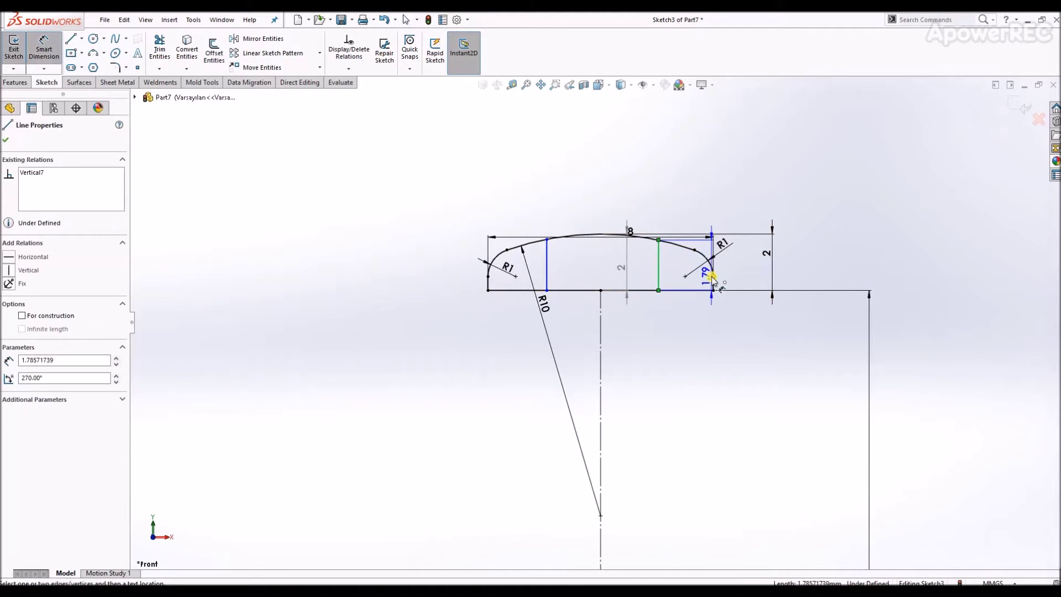
pyautogui.click(713, 279)
pyautogui.click(698, 204)
pyautogui.write('2')
pyautogui.press('Return')
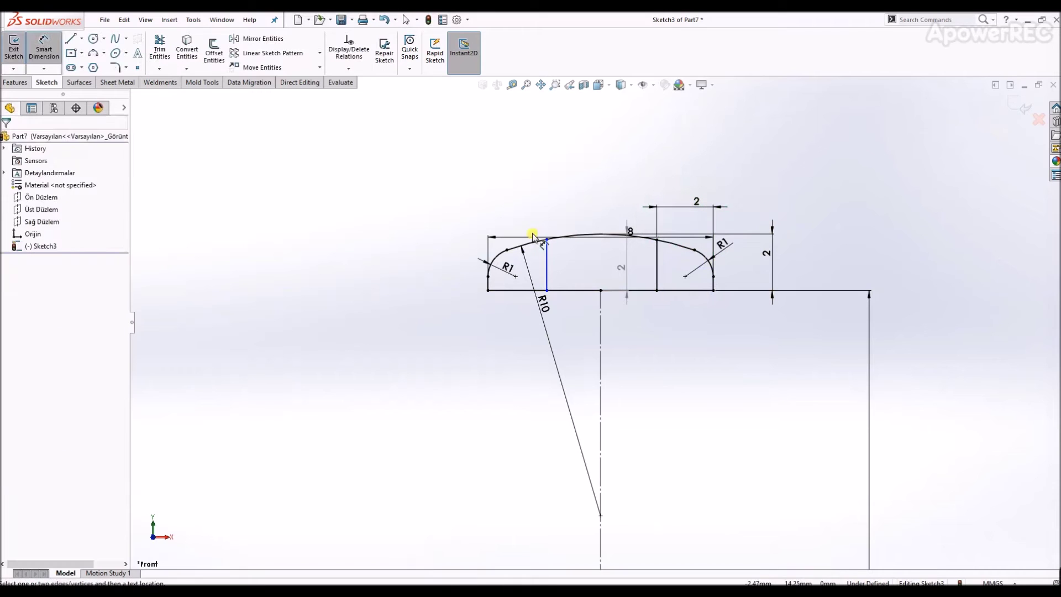
# Step: Set the distance between the left dividing line and the left side line to 2 mm
pyautogui.click(501, 276)
pyautogui.click(499, 203)
pyautogui.click(500, 205)
pyautogui.write('2')
pyautogui.press('Return')
pyautogui.click(419, 208)
# Step: Revolve the profile's two end regions 360 degrees about the horizontal centerline, with the thin feature turned off
pyautogui.scroll(1, 418, 208)
pyautogui.scroll(3, 671, 371)
pyautogui.scroll(-2, 672, 370)
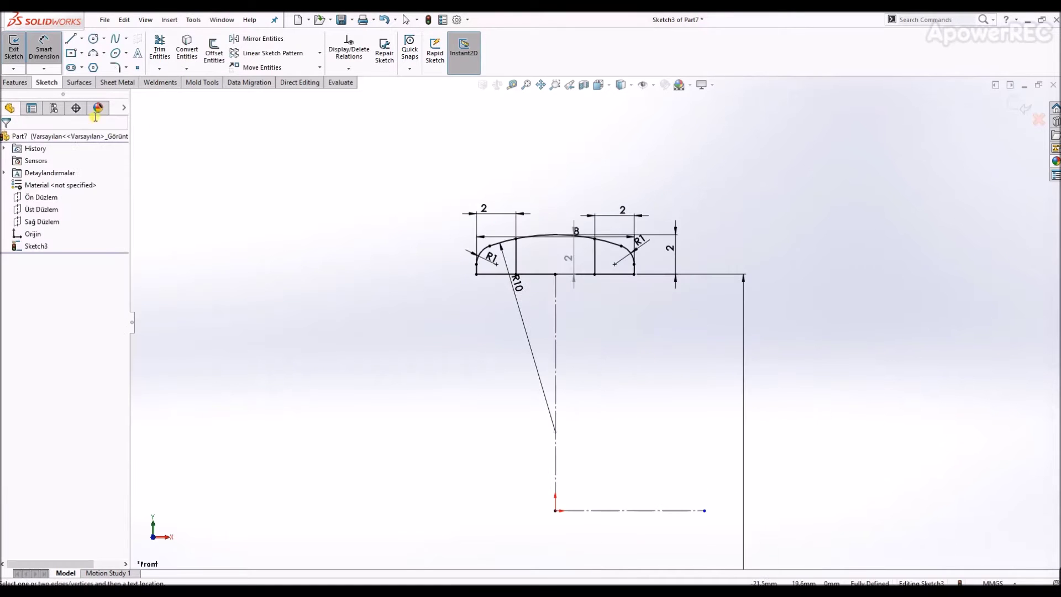
pyautogui.click(16, 83)
pyautogui.click(53, 47)
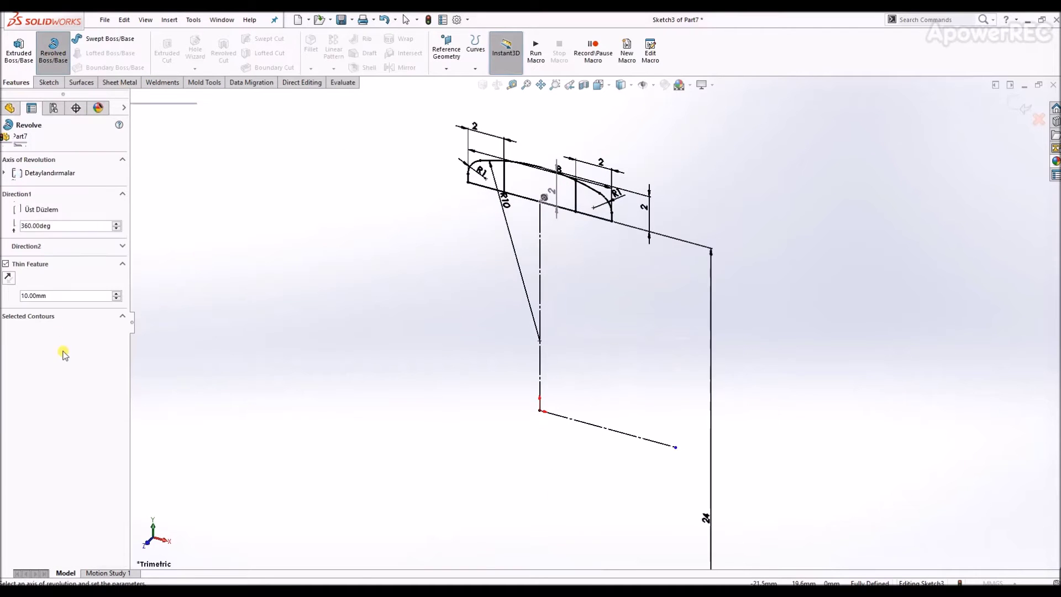
pyautogui.click(58, 338)
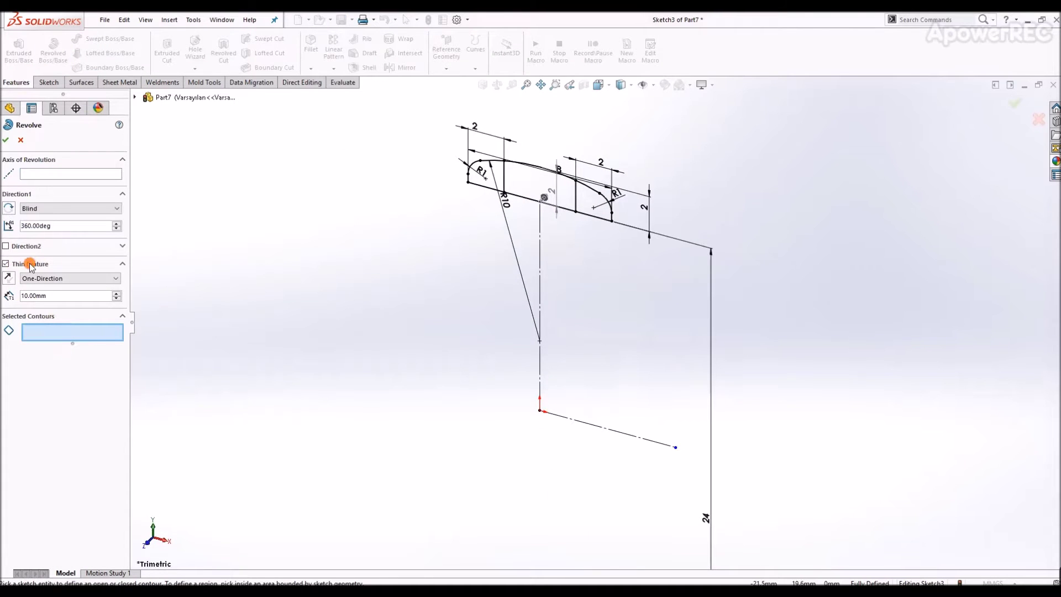
pyautogui.click(31, 265)
pyautogui.click(501, 185)
pyautogui.click(593, 204)
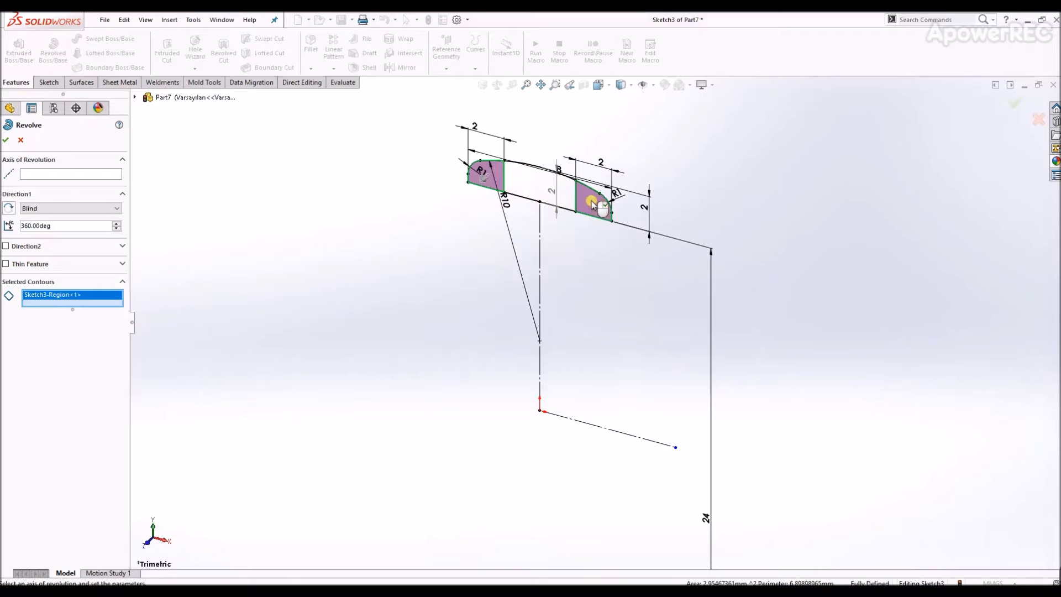
pyautogui.click(50, 176)
pyautogui.click(557, 422)
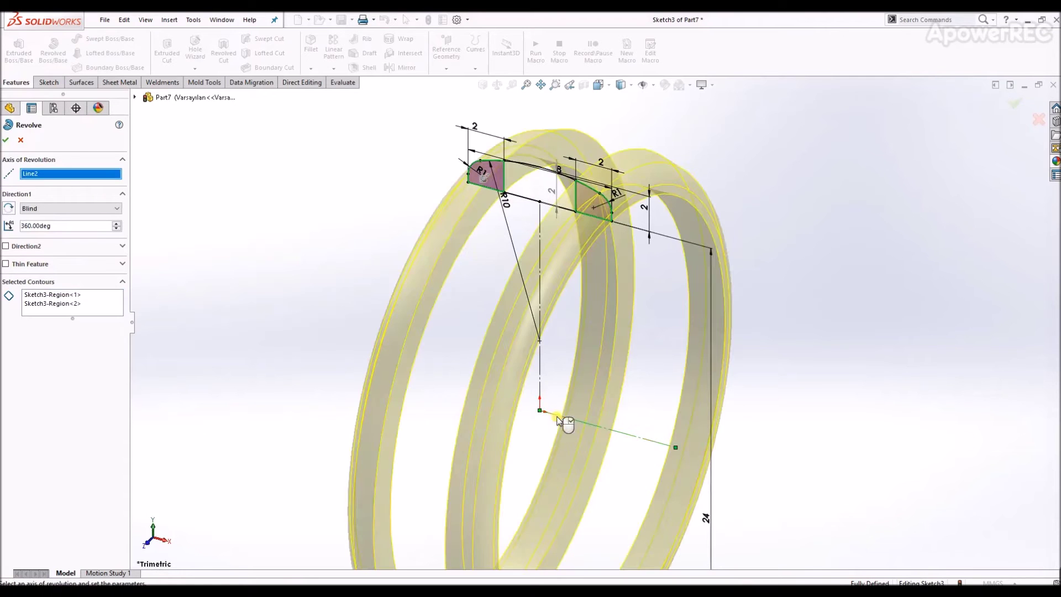
pyautogui.rightClick(565, 392)
# Step: Start a new sketch on the Ön Düzlem (Front) plane and show the revolve's profile sketch as a reference
pyautogui.scroll(3, 556, 261)
pyautogui.click(598, 85)
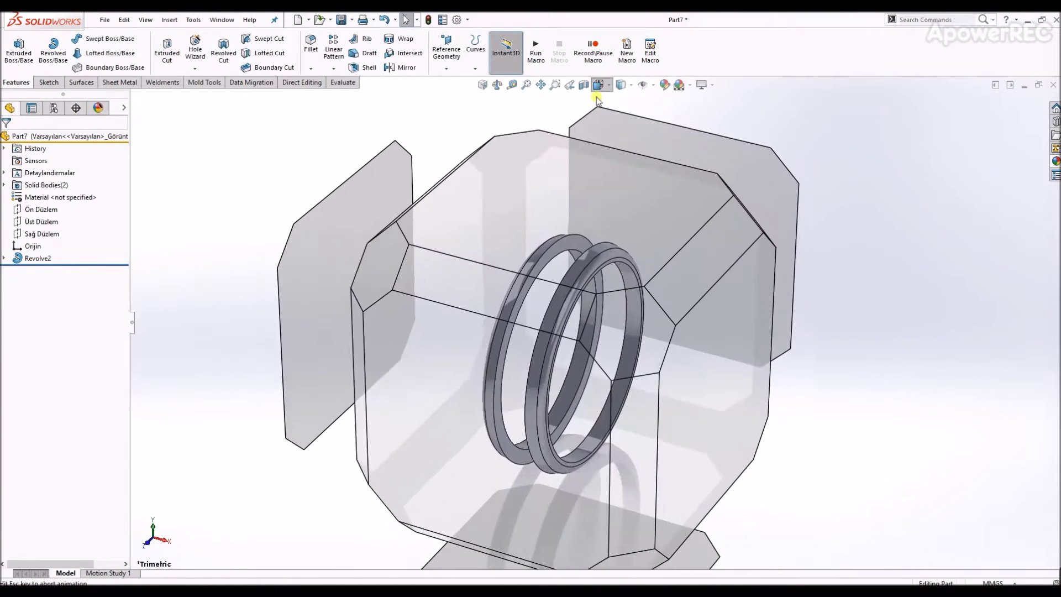
pyautogui.click(481, 332)
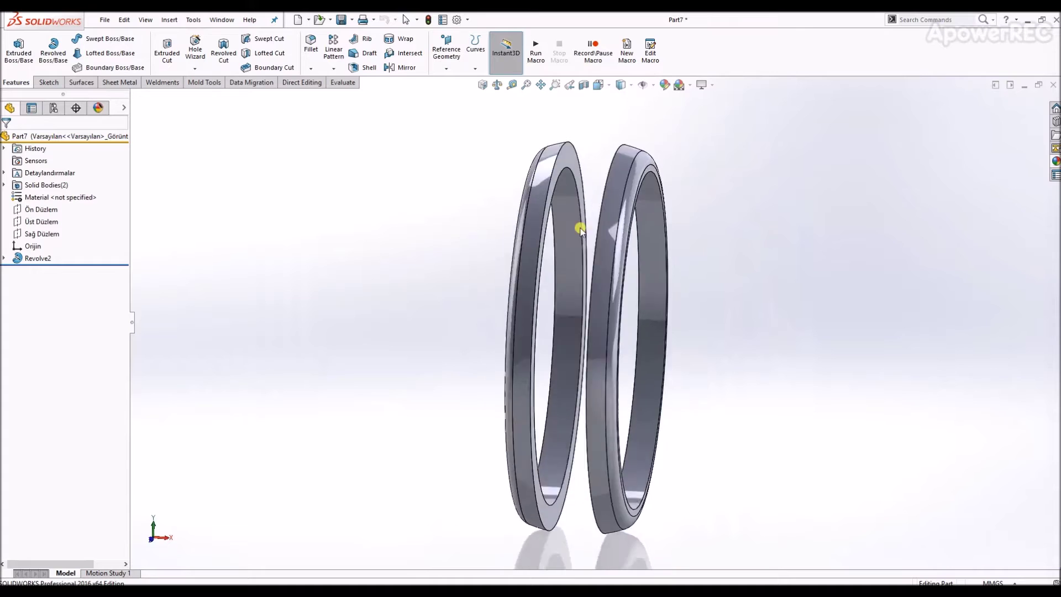
pyautogui.click(19, 212)
pyautogui.click(59, 196)
pyautogui.click(4, 258)
pyautogui.click(49, 271)
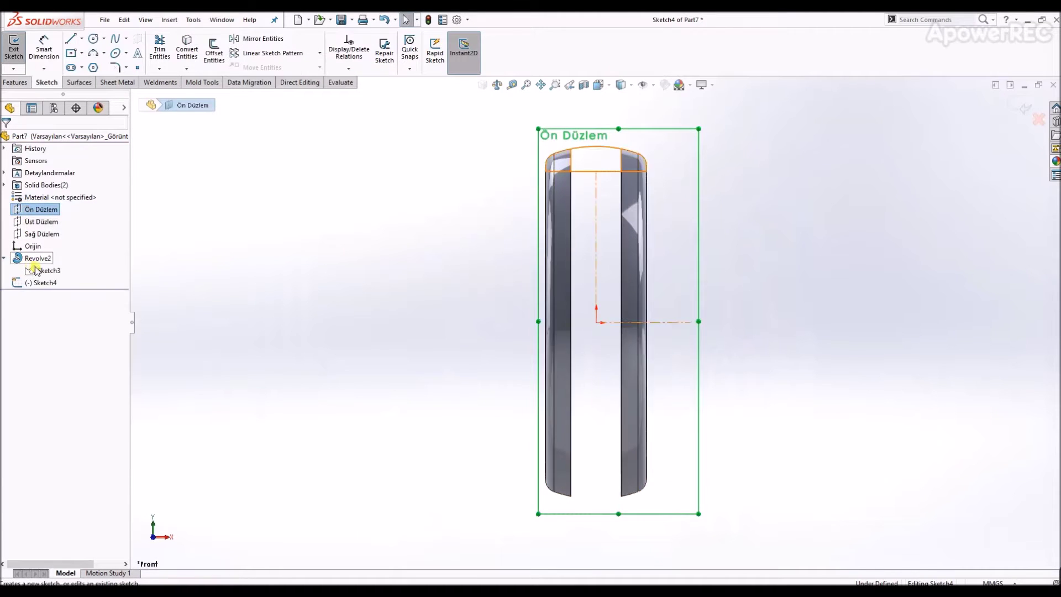
pyautogui.click(46, 253)
pyautogui.scroll(-2, 601, 150)
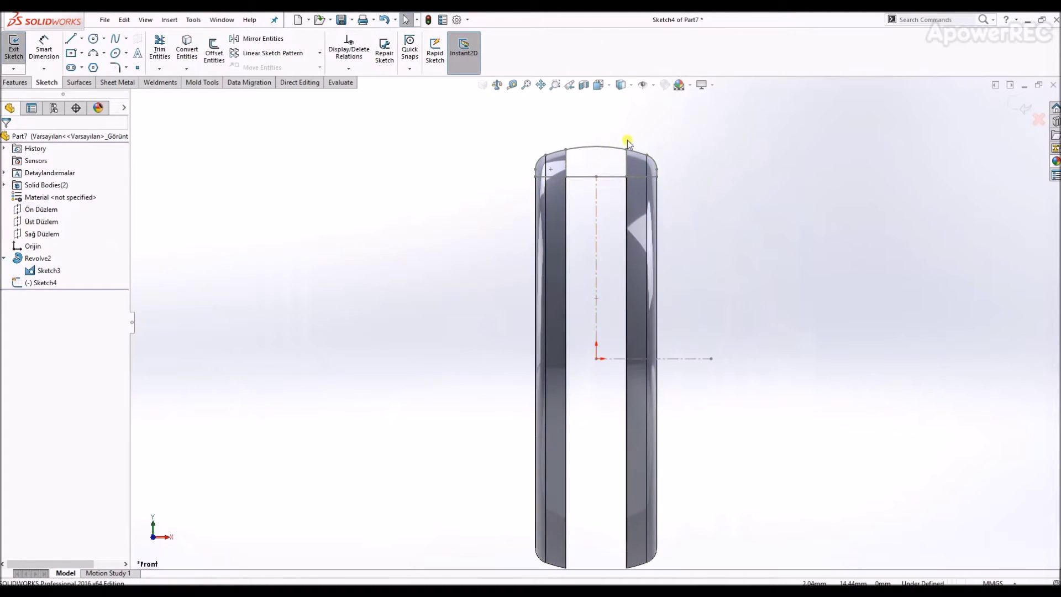
# Step: Sketch a 14 mm vertical construction line from the origin up to the midpoint of the profile's top arc
pyautogui.press('l')
pyautogui.click(596, 358)
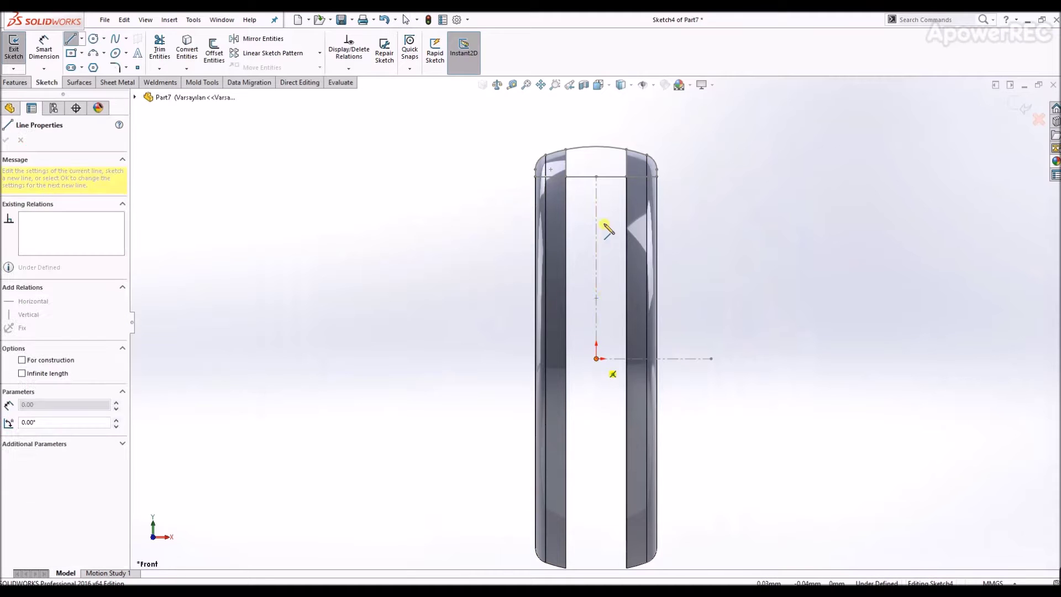
pyautogui.click(595, 147)
pyautogui.press('Escape')
pyautogui.click(595, 158)
pyautogui.click(637, 125)
pyautogui.scroll(-2, 637, 126)
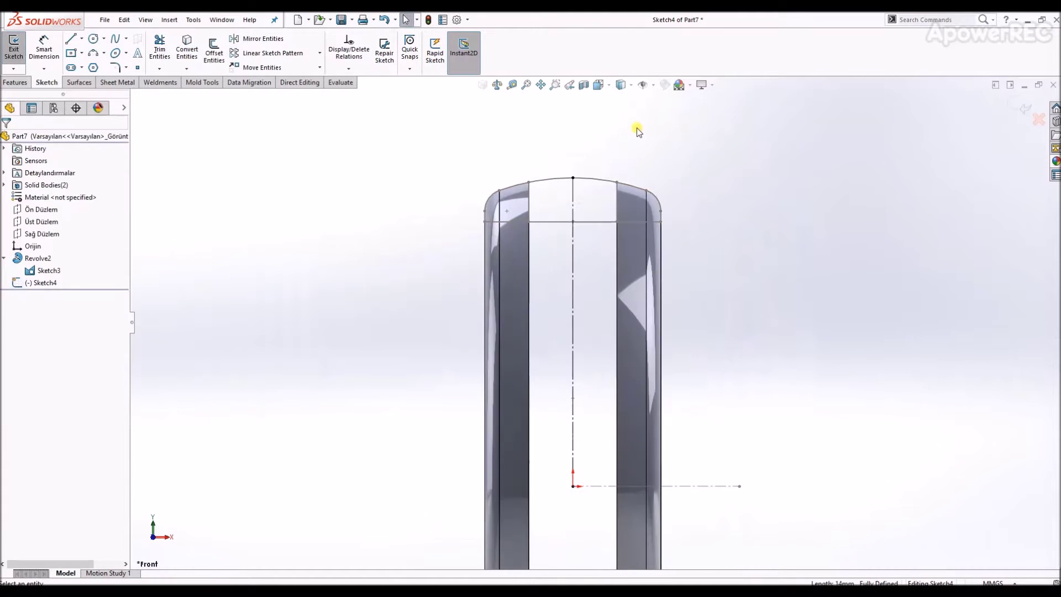
# Step: Sketch a shallow three-point arc about 8.8 mm wide just above the domed profile
pyautogui.click(93, 53)
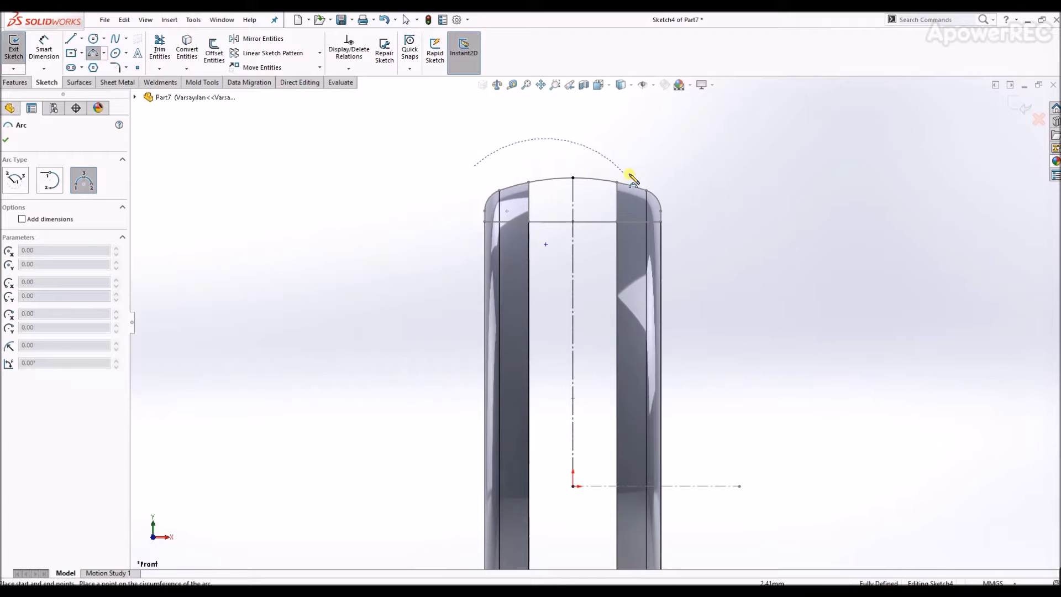
pyautogui.click(577, 152)
pyautogui.press('Escape')
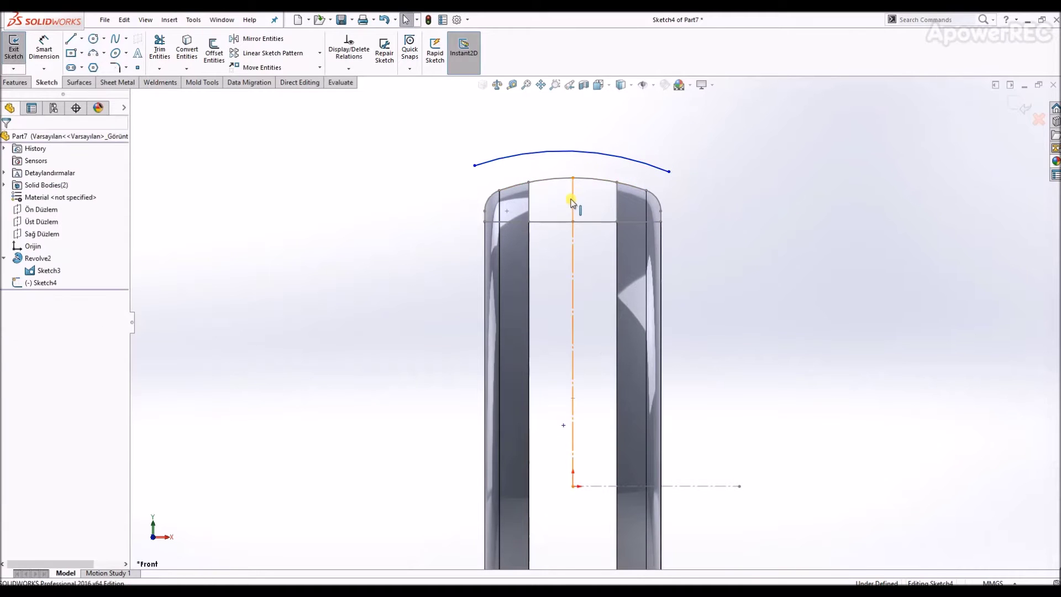
# Step: Make the new arc's two endpoints symmetric about the vertical construction line
pyautogui.click(573, 202)
pyautogui.keyDown('ctrl'); pyautogui.click(668, 173); pyautogui.keyUp('ctrl')
pyautogui.keyDown('ctrl'); pyautogui.click(475, 166); pyautogui.keyUp('ctrl')
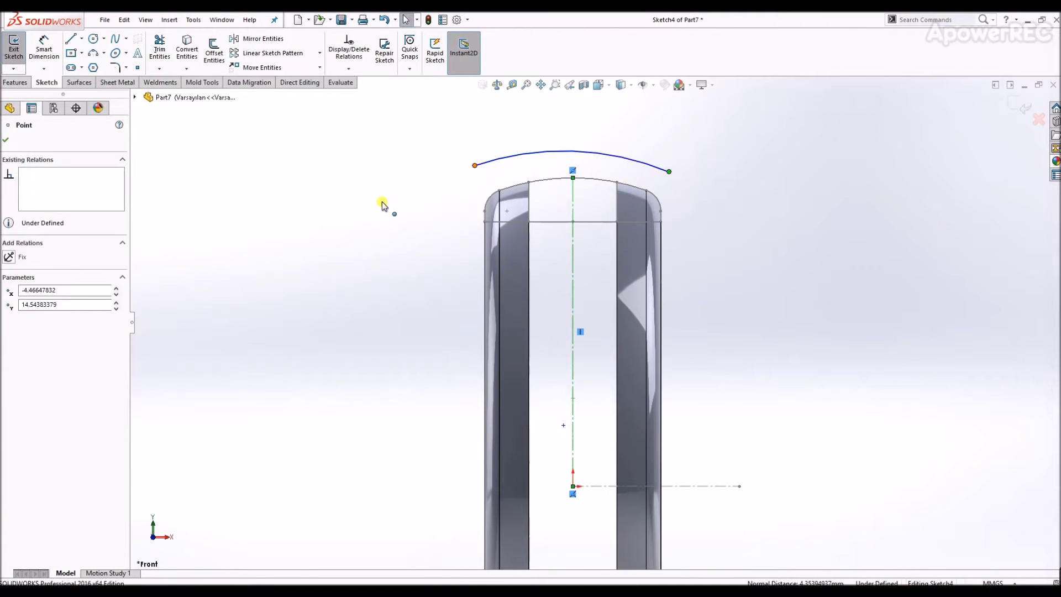
pyautogui.click(22, 319)
pyautogui.press('Escape')
# Step: Set the distance between the top of the vertical construction line and the new arc to 0.5 mm
pyautogui.moveTo(554, 277); pyautogui.dragTo(561, 232, button='right')
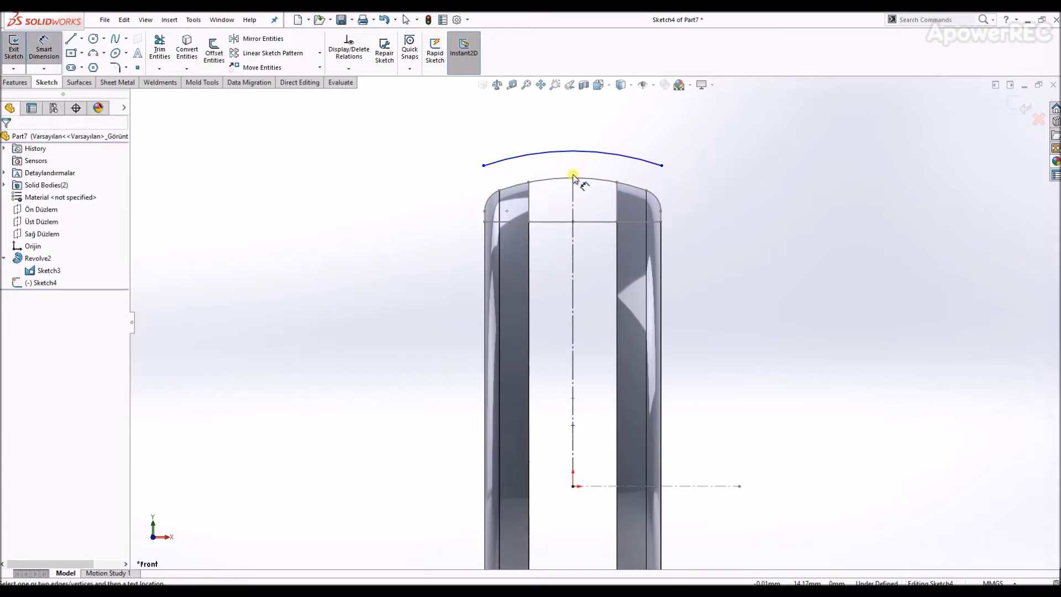
pyautogui.click(574, 177)
pyautogui.click(575, 151)
pyautogui.click(677, 183)
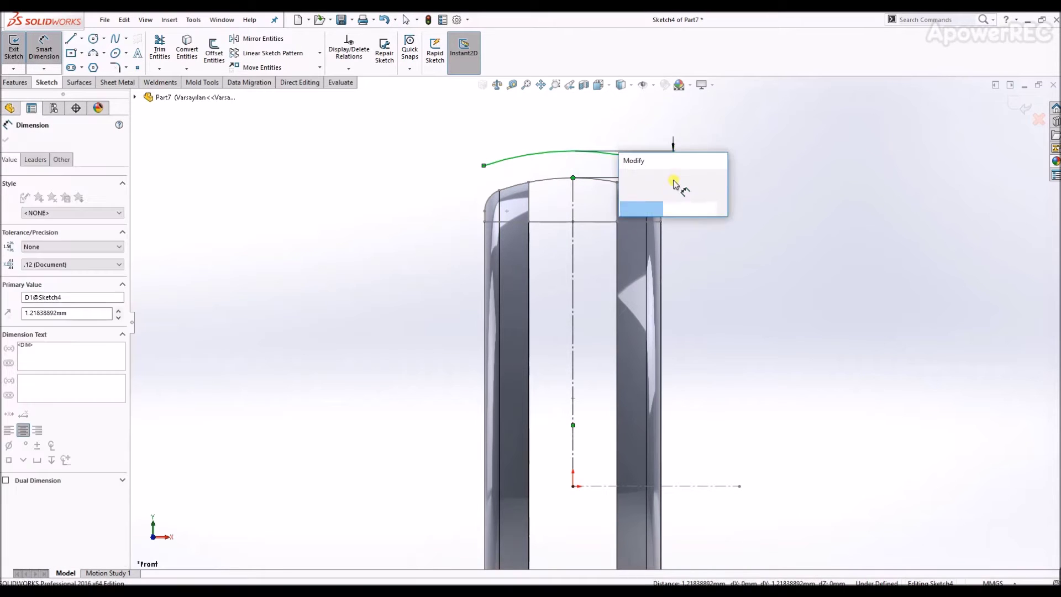
pyautogui.write('0,5')
pyautogui.press('Return')
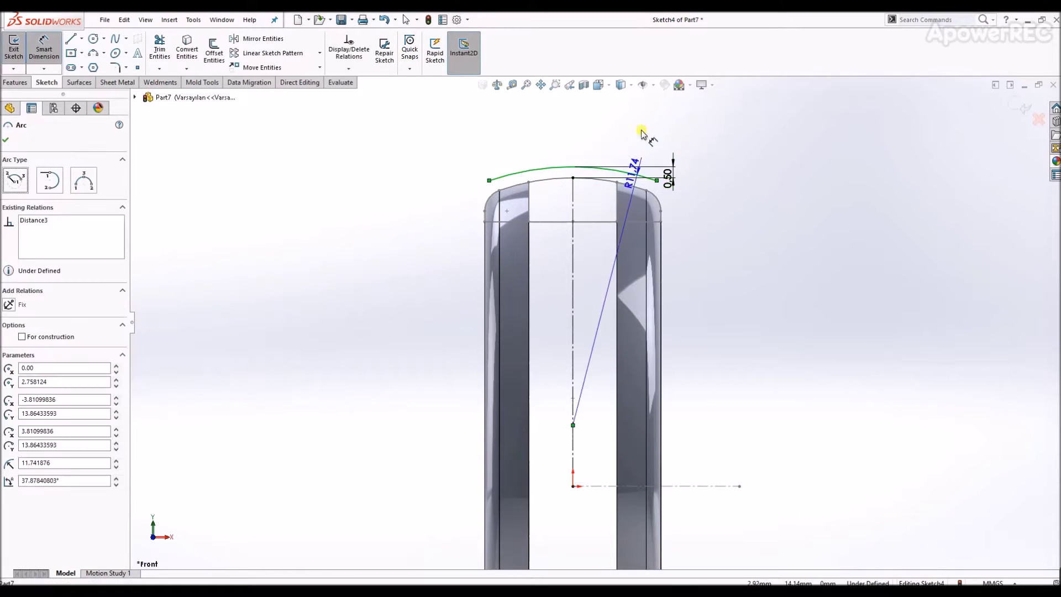
# Step: Set the new arc's radius to 7 mm and the distance between its endpoints to 7 mm
pyautogui.click(649, 124)
pyautogui.write('7')
pyautogui.press('Return')
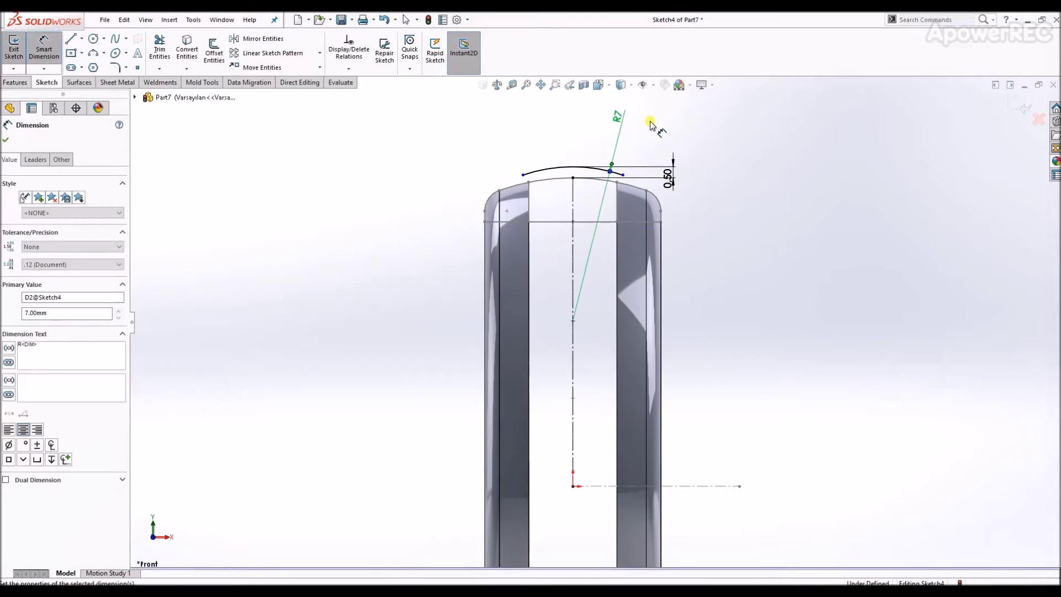
pyautogui.click(623, 175)
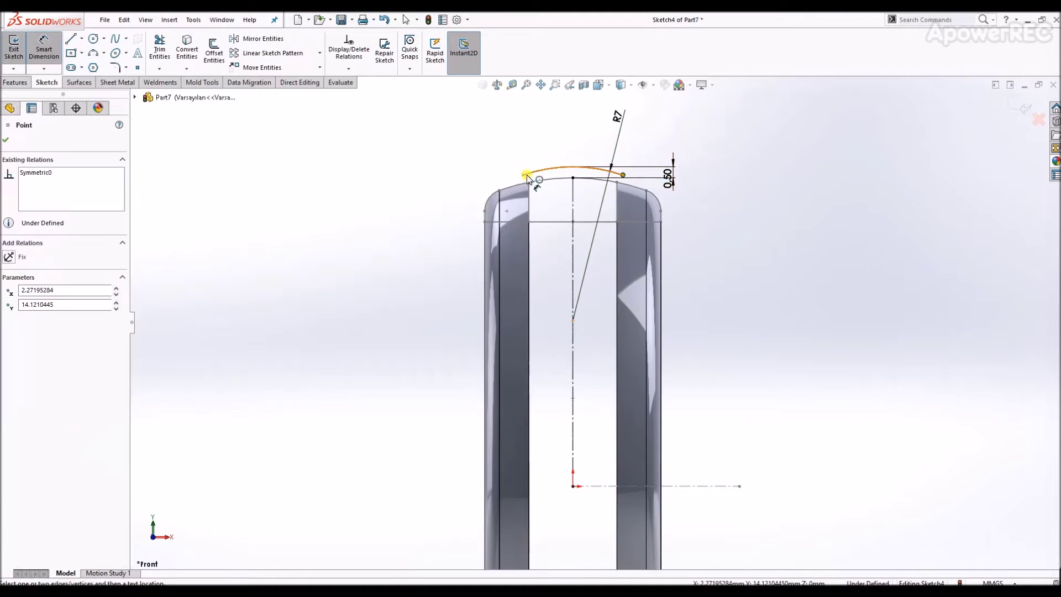
pyautogui.click(549, 118)
pyautogui.write('7')
pyautogui.press('Return')
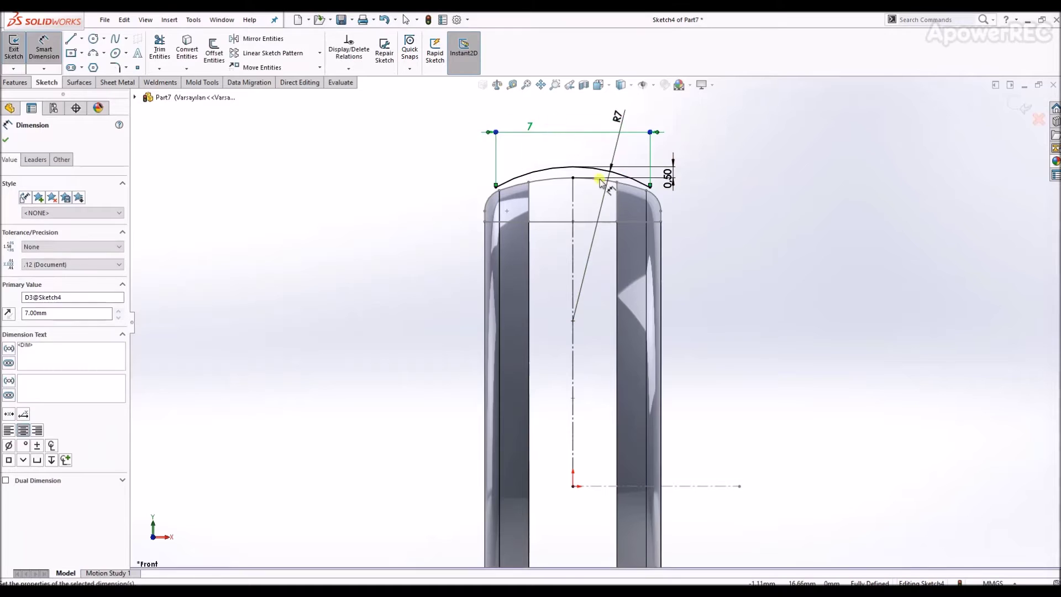
pyautogui.press('Escape')
# Step: Sketch a horizontal construction line about 7.57 mm long from the origin toward the ring's outer side and exit the sketch
pyautogui.scroll(2, 681, 310)
pyautogui.press('l')
pyautogui.click(580, 436)
pyautogui.click(695, 436)
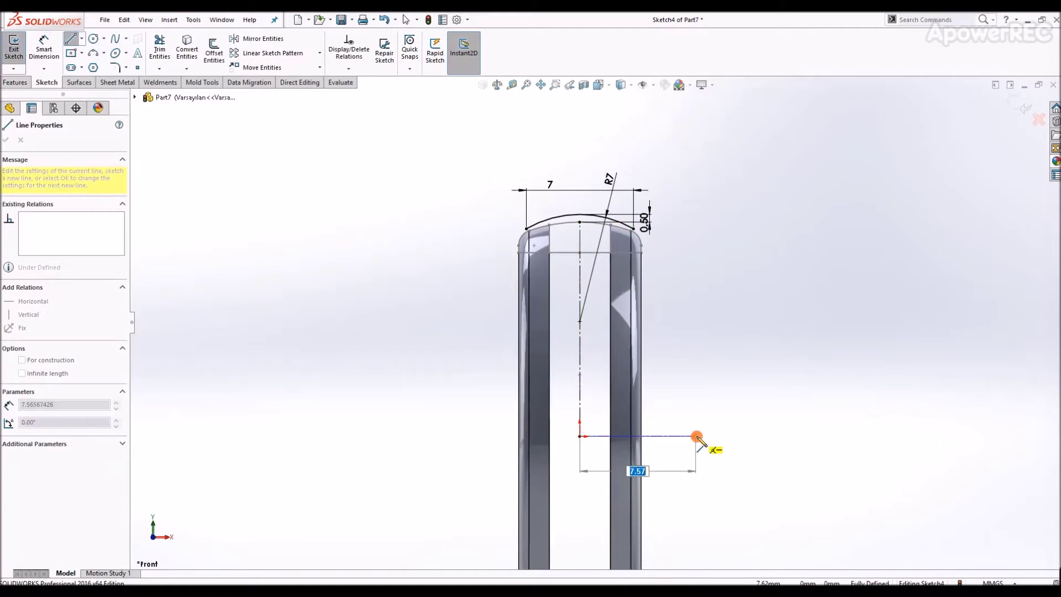
pyautogui.press('Escape')
pyautogui.click(683, 436)
pyautogui.click(774, 403)
pyautogui.press('z')
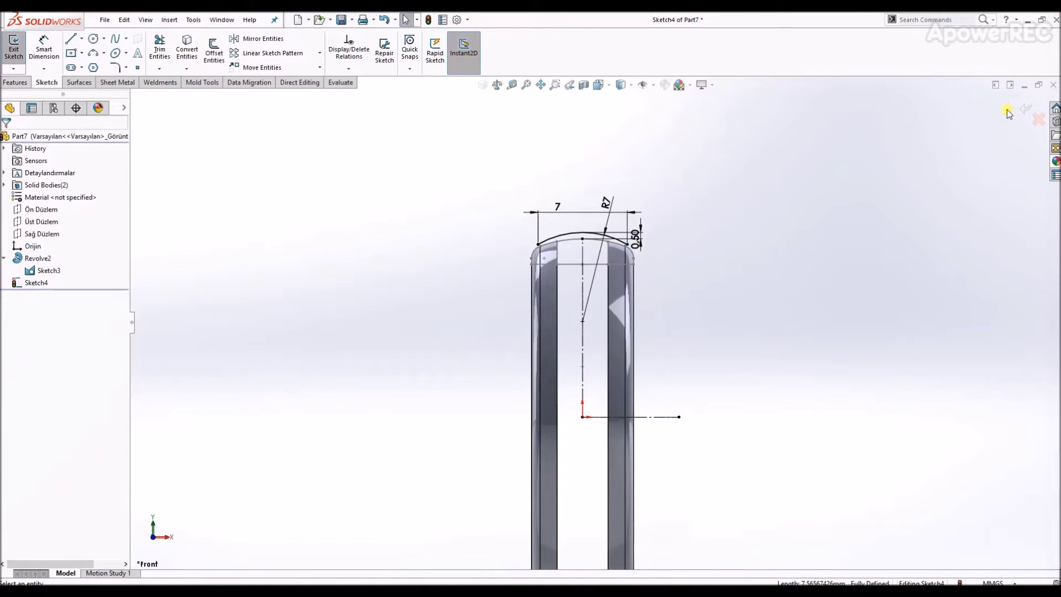
pyautogui.click(1016, 109)
# Step: Create a 360-degree revolved surface from the arc sketch about the horizontal construction line
pyautogui.scroll(-1, 681, 418)
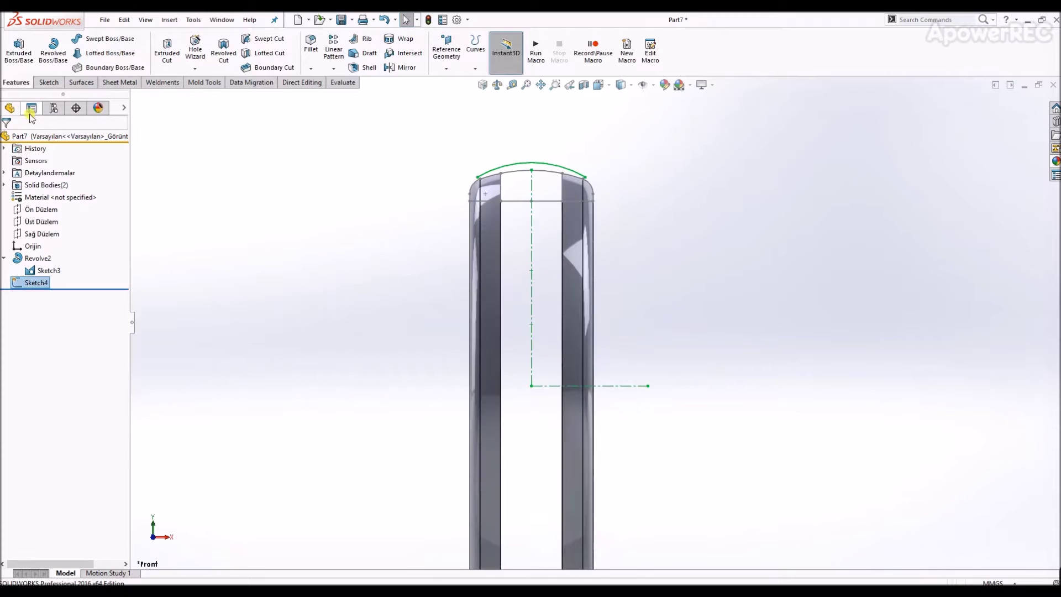
pyautogui.click(80, 83)
pyautogui.click(48, 49)
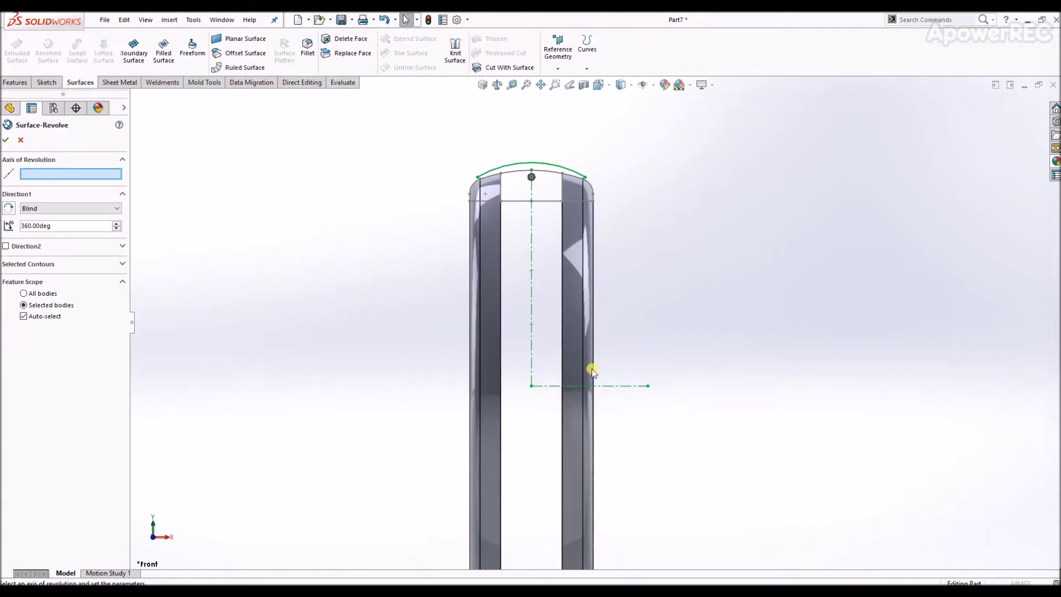
pyautogui.click(633, 385)
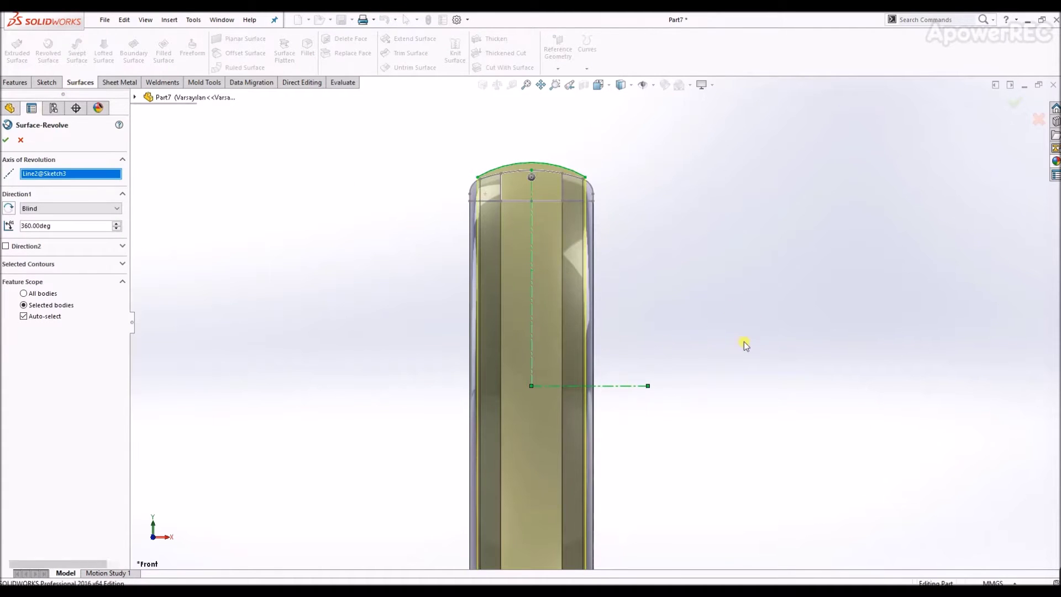
pyautogui.press('Return')
pyautogui.press('f')
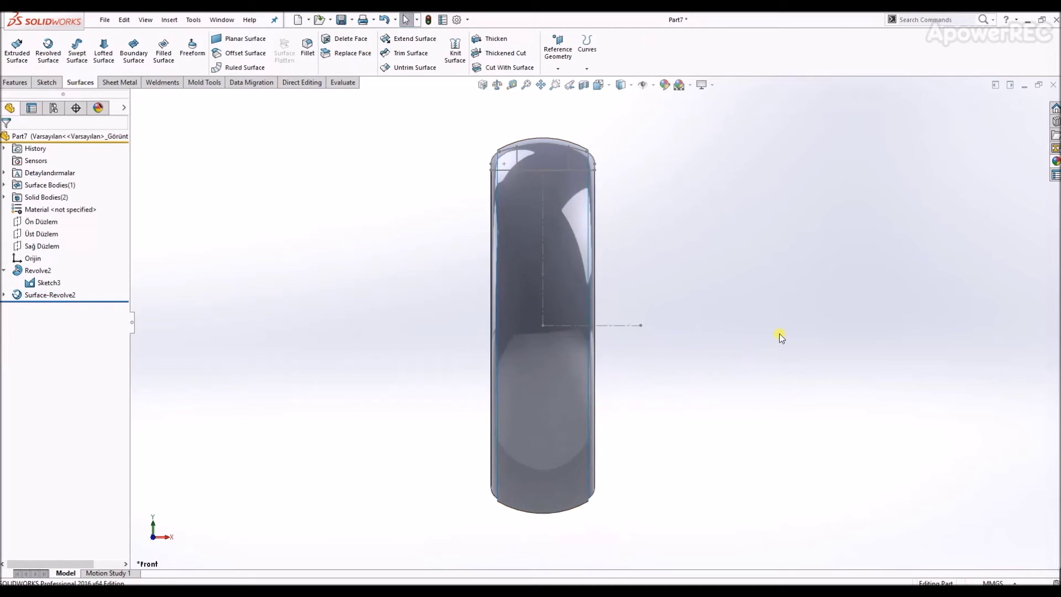
# Step: Hide the profile sketch used for the two revolved end rings
pyautogui.moveTo(590, 339); pyautogui.dragTo(725, 497, button='middle')
pyautogui.click(580, 271)
pyautogui.click(623, 238)
# Step: Start a sketch on the Üst Düzlem (Top) plane and draw a construction line about 8 mm long through the origin across the ring's width
pyautogui.click(601, 86)
pyautogui.click(605, 198)
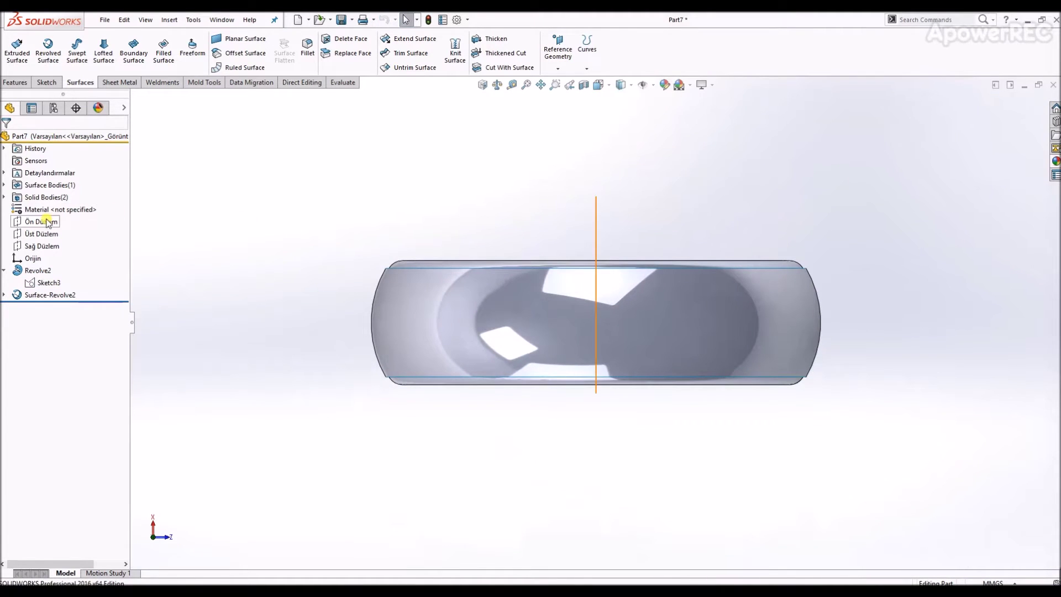
pyautogui.click(44, 234)
pyautogui.press('l')
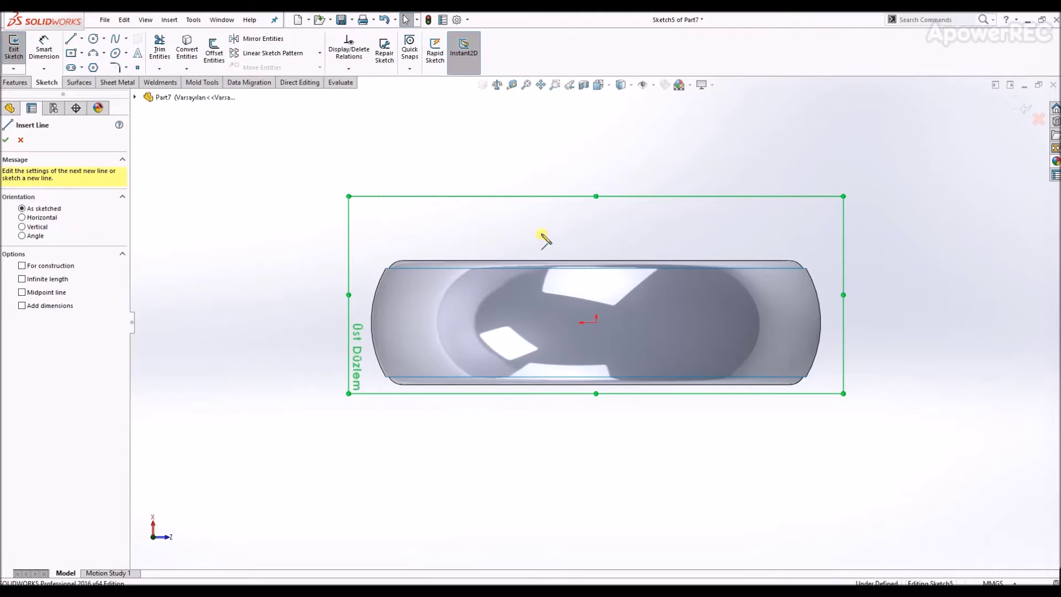
pyautogui.click(595, 269)
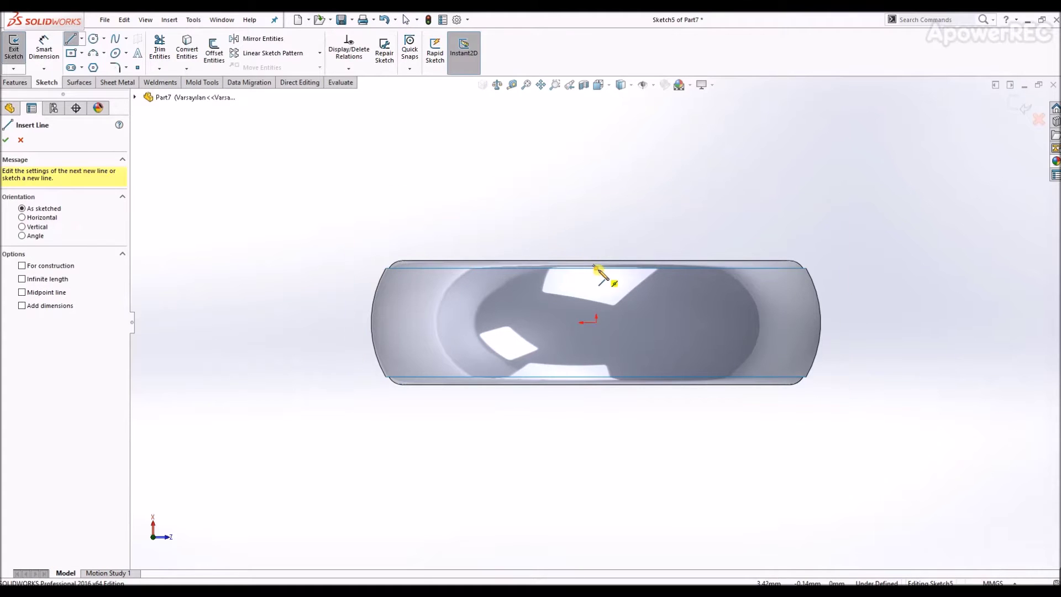
pyautogui.click(596, 392)
pyautogui.press('Escape')
pyautogui.click(613, 333)
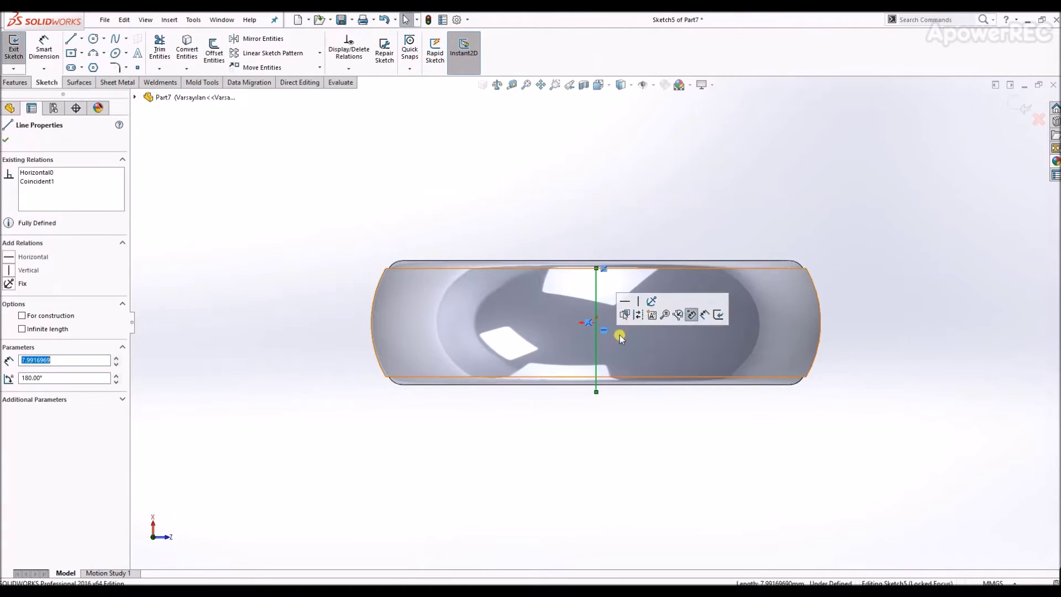
pyautogui.click(510, 209)
# Step: Sketch an open L-shaped outline of five lines crossing the construction line, with the inner upright about 5 mm long and extending past the ring's edge
pyautogui.press('l')
pyautogui.click(556, 246)
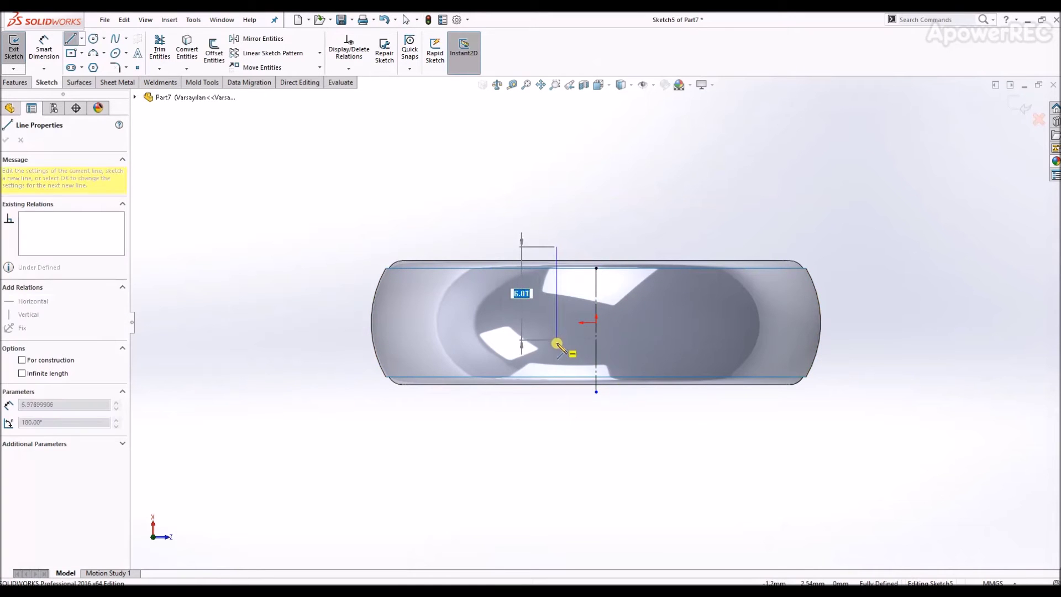
pyautogui.click(557, 351)
pyautogui.click(634, 352)
pyautogui.click(634, 326)
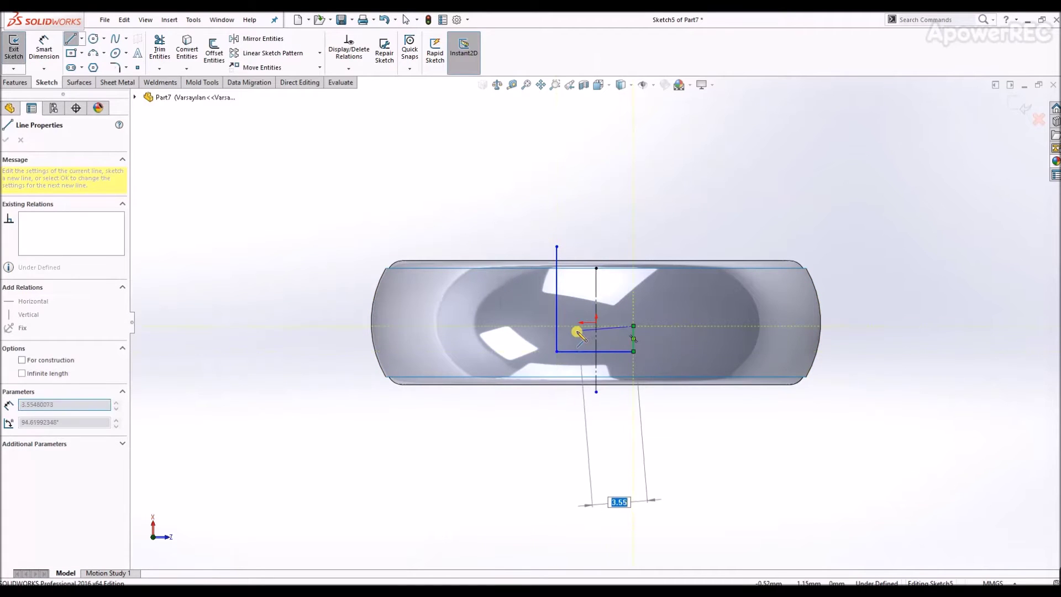
pyautogui.click(578, 326)
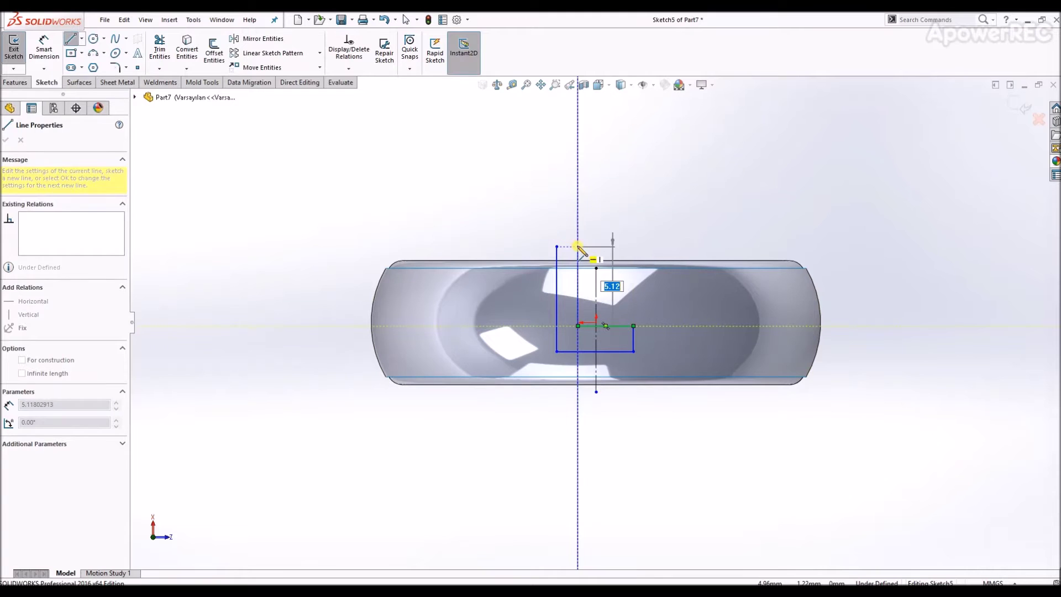
pyautogui.click(578, 247)
pyautogui.press('Escape')
# Step: Dimension the length of the short line that closes the foot of the L-shaped outline
pyautogui.press('d')
pyautogui.click(633, 338)
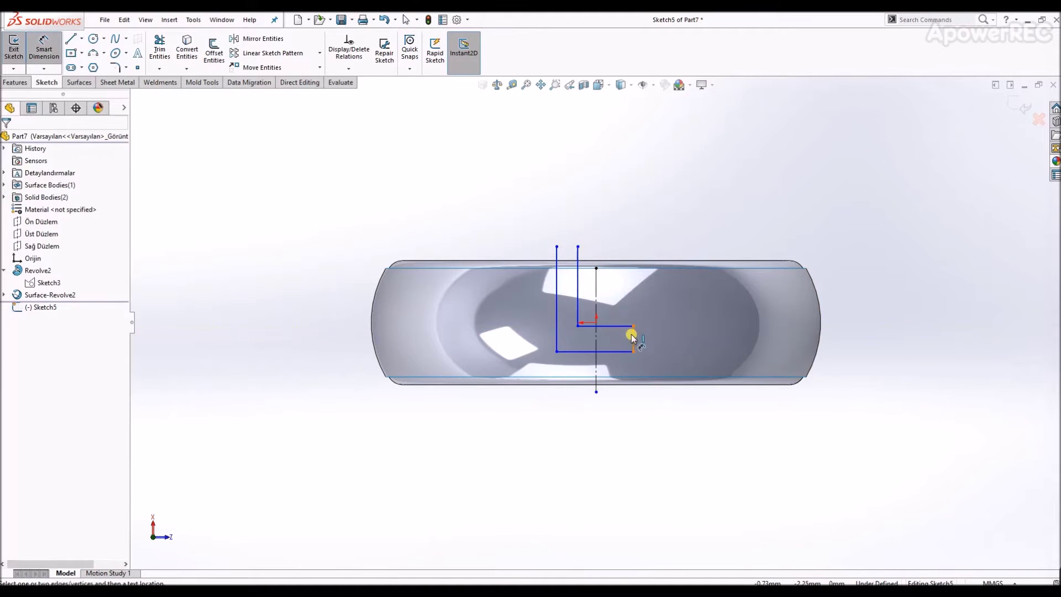
pyautogui.click(673, 333)
pyautogui.write('1,')
pyautogui.press('Return')
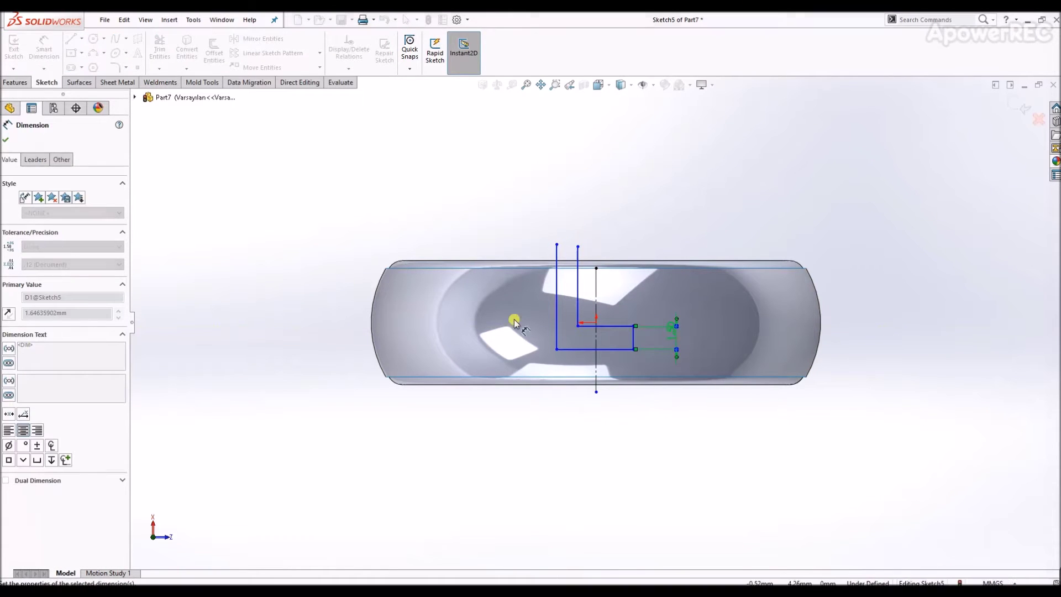
# Step: Close the open end of the L-shaped outline with a line between its two uprights and give that line a vertical relation
pyautogui.press('l')
pyautogui.click(556, 244)
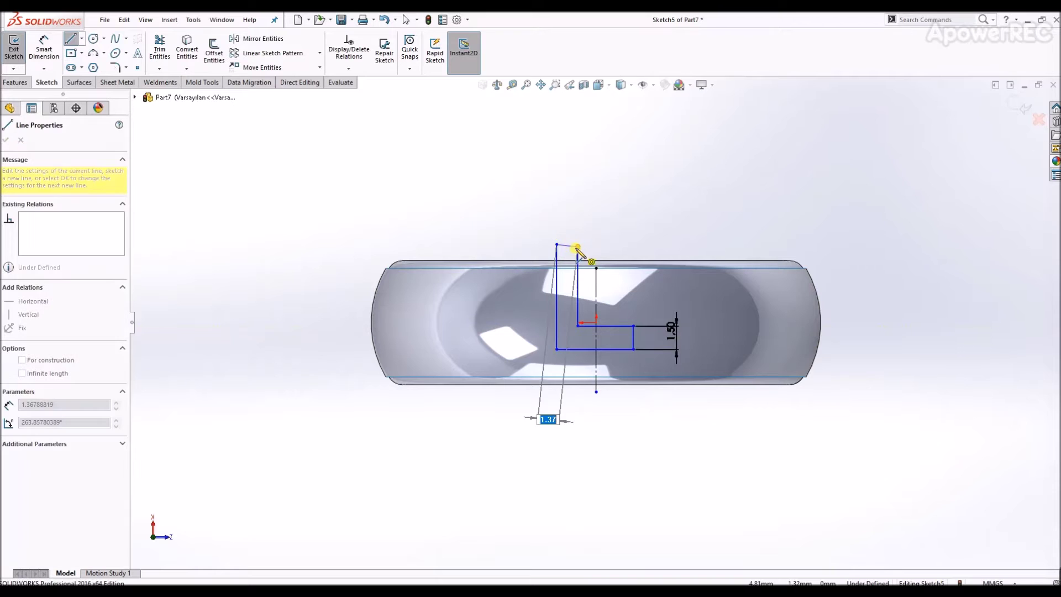
pyautogui.click(579, 246)
pyautogui.press('Escape')
pyautogui.click(569, 245)
pyautogui.click(598, 208)
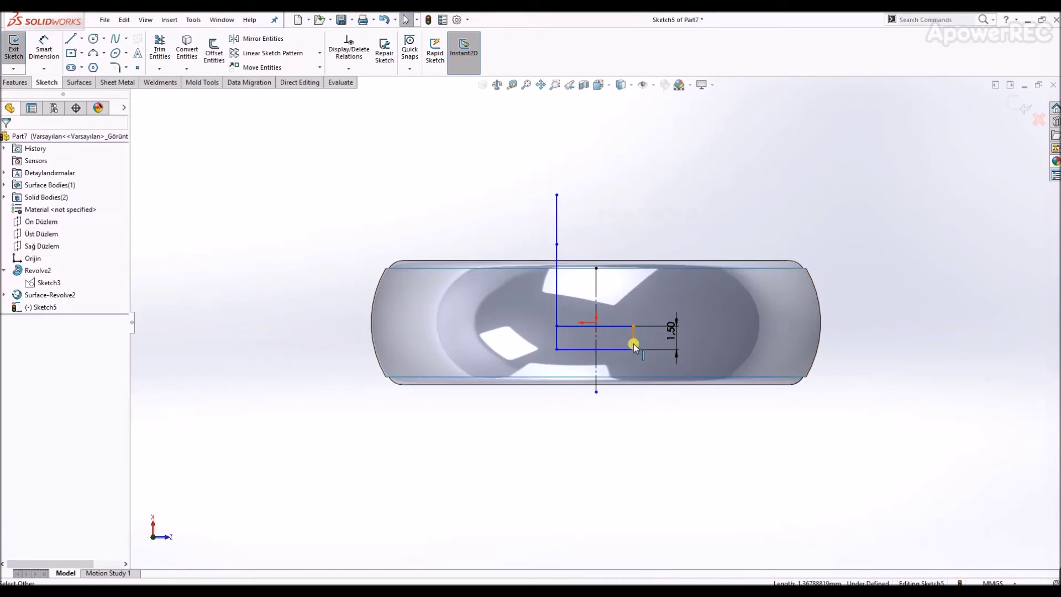
pyautogui.click(633, 337)
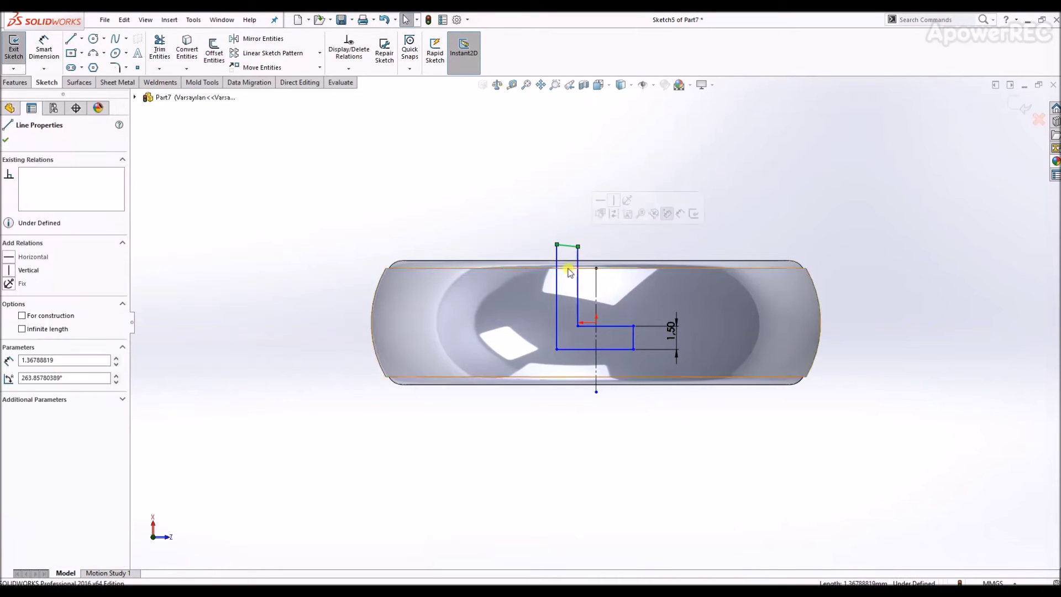
pyautogui.click(498, 212)
# Step: Make the upright's closing line equal in length to the short line that ends the foot
pyautogui.click(633, 337)
pyautogui.keyDown('ctrl'); pyautogui.click(568, 243); pyautogui.keyUp('ctrl')
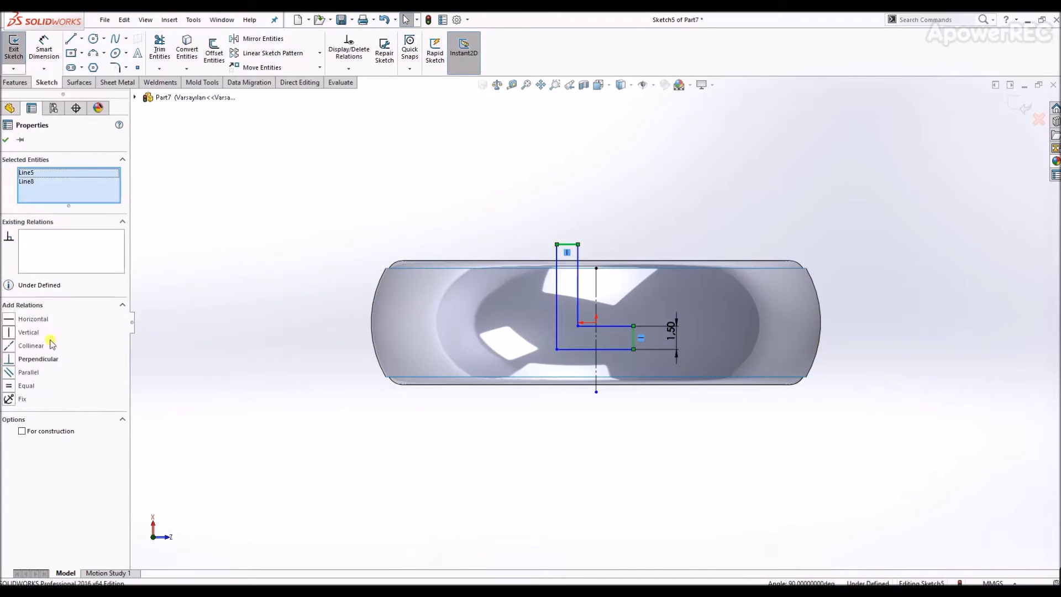
pyautogui.click(440, 457)
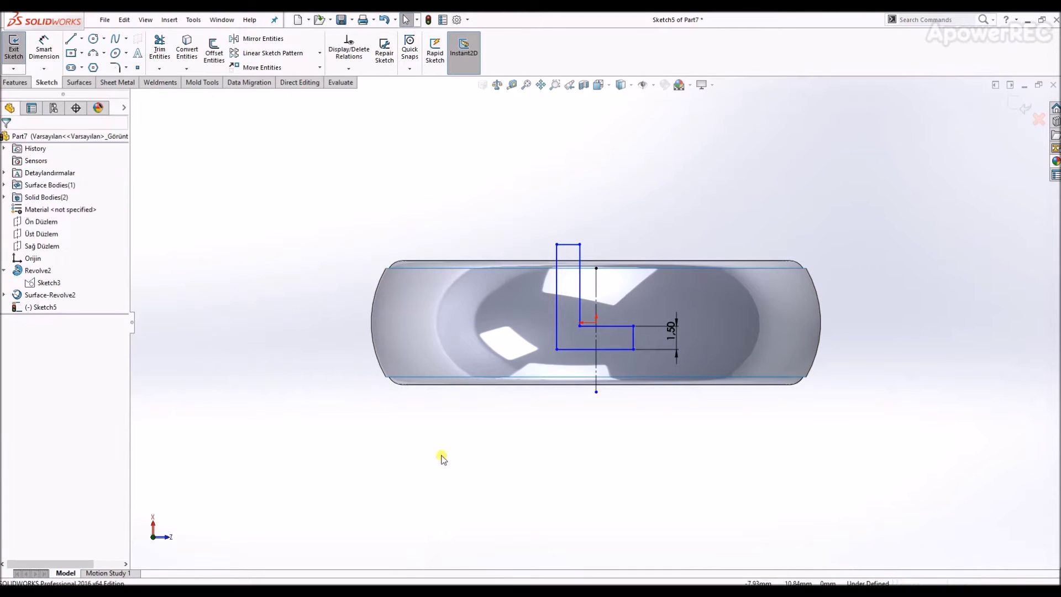
# Step: Dimension the distance between the foot's base line and the upright's closing line as 6 mm
pyautogui.moveTo(498, 398); pyautogui.dragTo(498, 354, button='right')
pyautogui.click(558, 332)
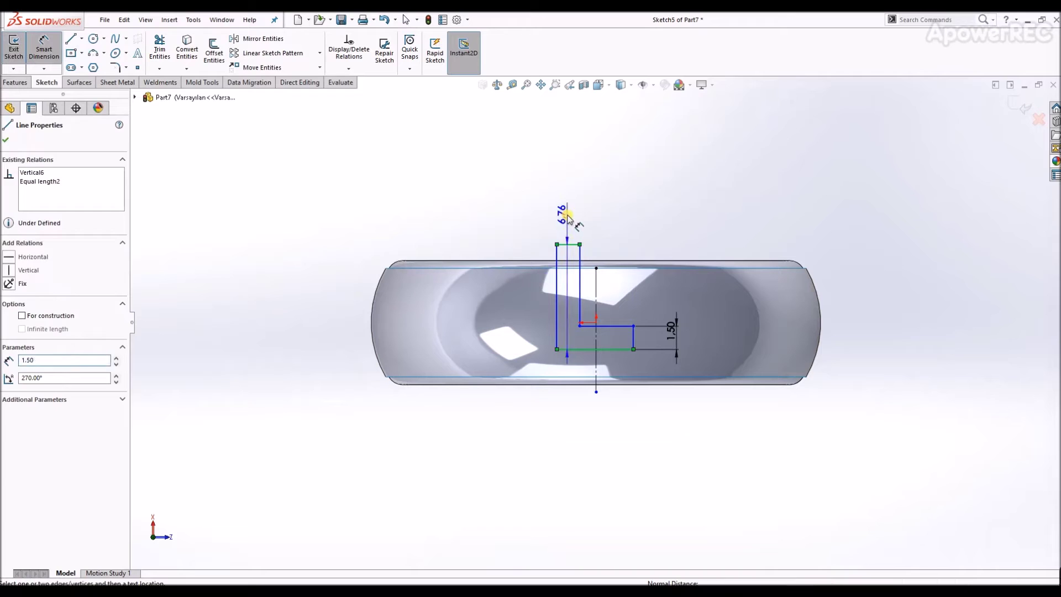
pyautogui.click(569, 216)
pyautogui.write('6')
pyautogui.press('Return')
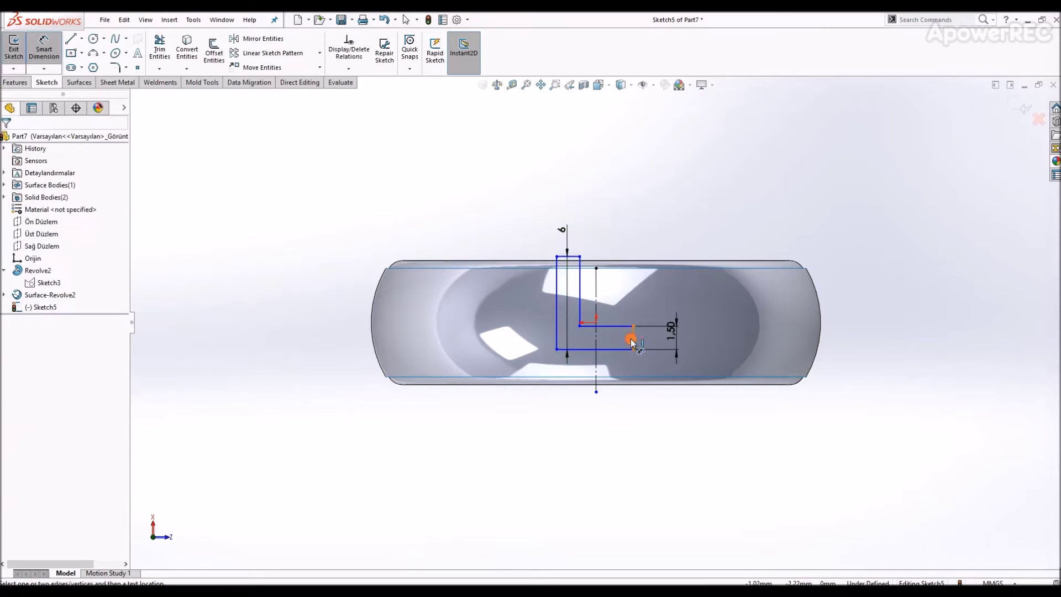
# Step: Dimension the width of the L-shaped outline from the outer upright to the foot's end as 4 mm
pyautogui.click(633, 341)
pyautogui.click(564, 481)
pyautogui.write('4')
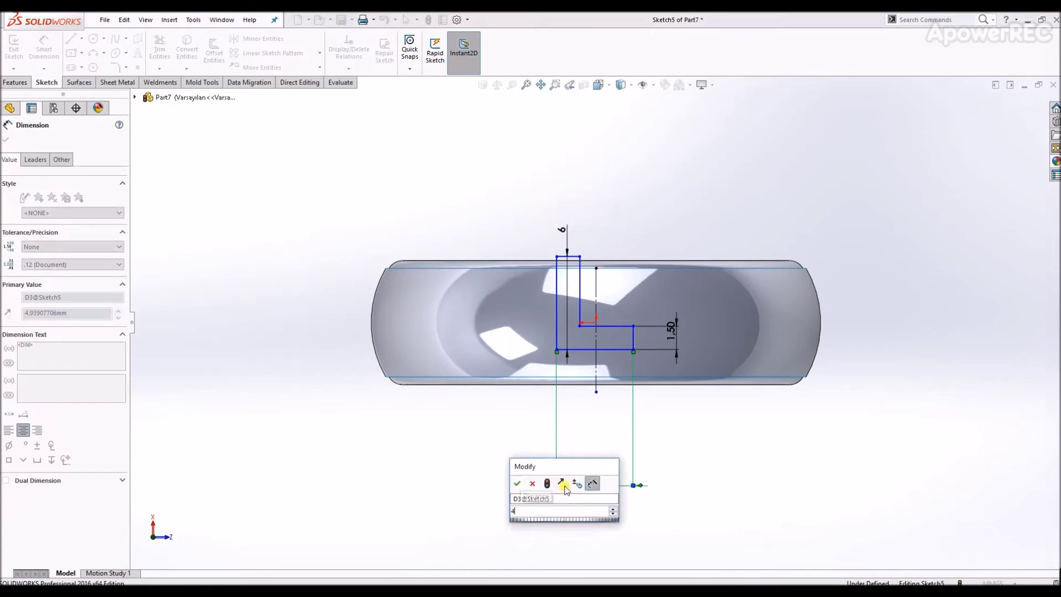
pyautogui.press('Return')
pyautogui.scroll(-3, 624, 349)
pyautogui.press('Escape')
# Step: Make the outer upright and the foot's end line symmetric about the construction line across the ring
pyautogui.click(637, 326)
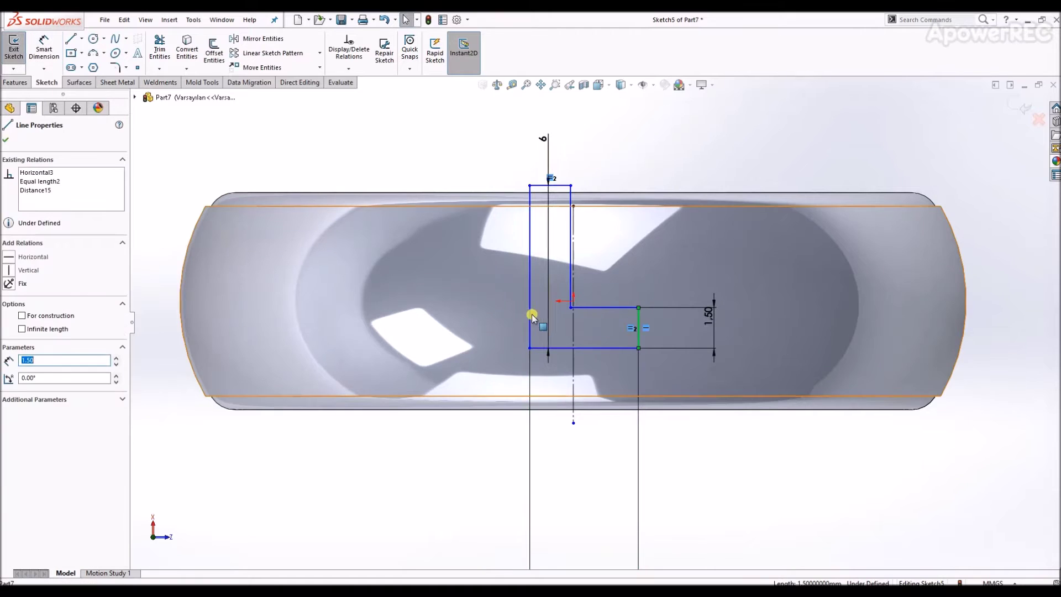
pyautogui.keyDown('ctrl'); pyautogui.click(530, 321); pyautogui.keyUp('ctrl')
pyautogui.keyDown('ctrl'); pyautogui.click(573, 337); pyautogui.keyUp('ctrl')
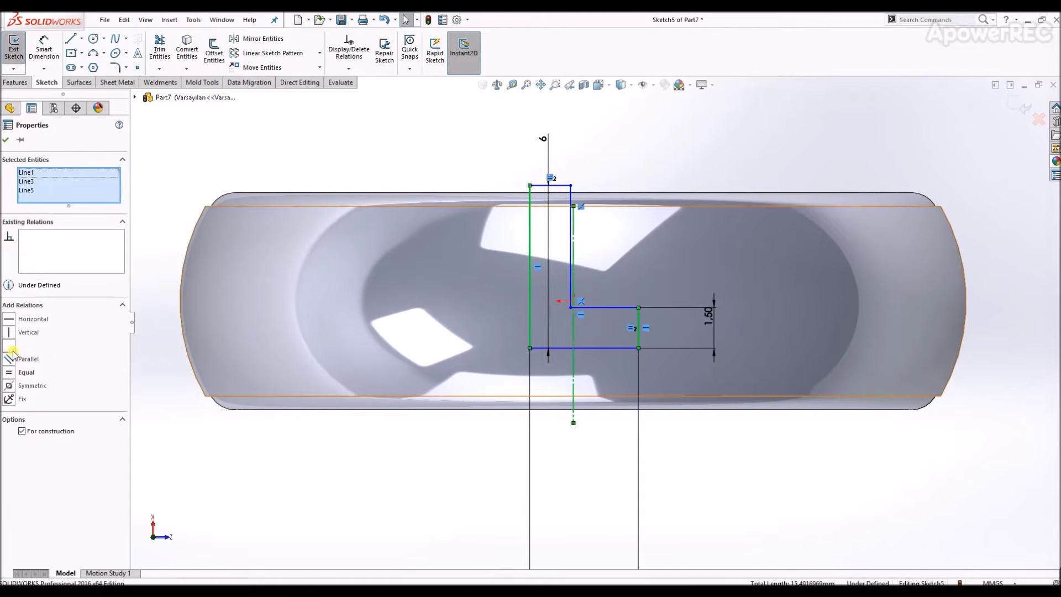
pyautogui.click(32, 385)
pyautogui.press('d')
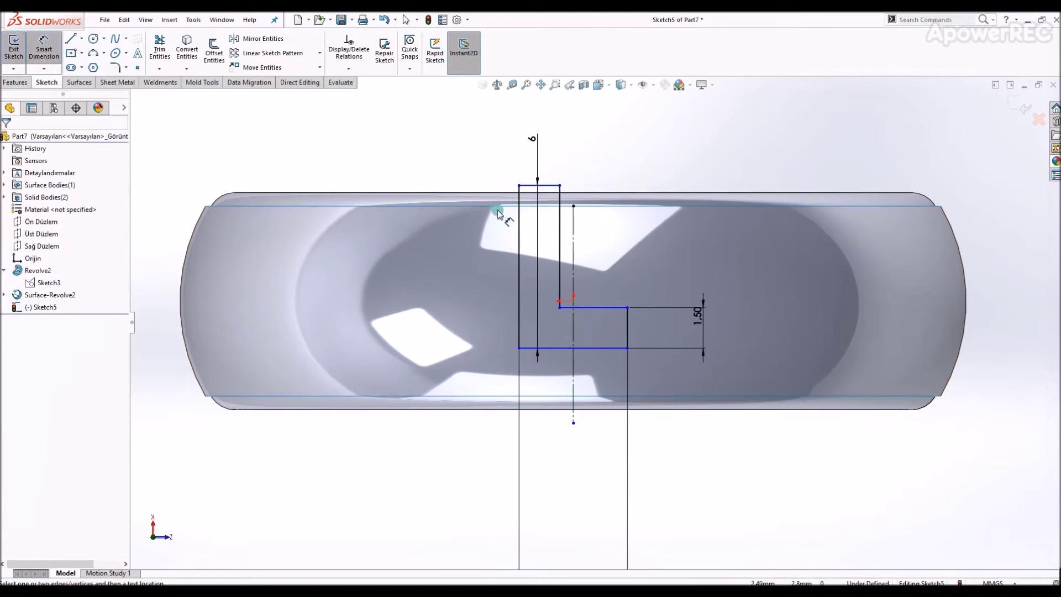
pyautogui.click(595, 349)
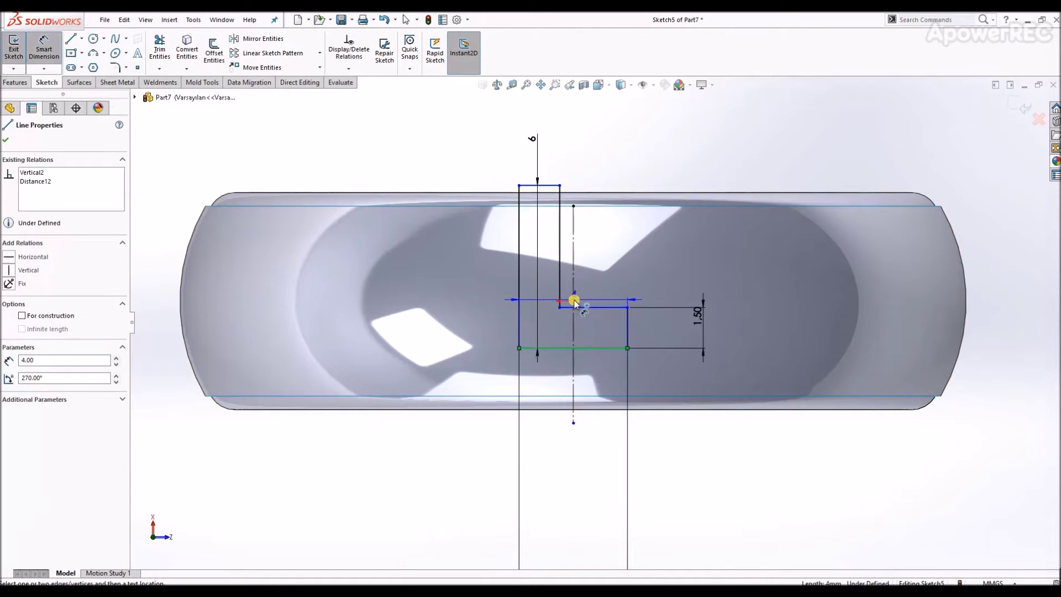
pyautogui.press('Escape')
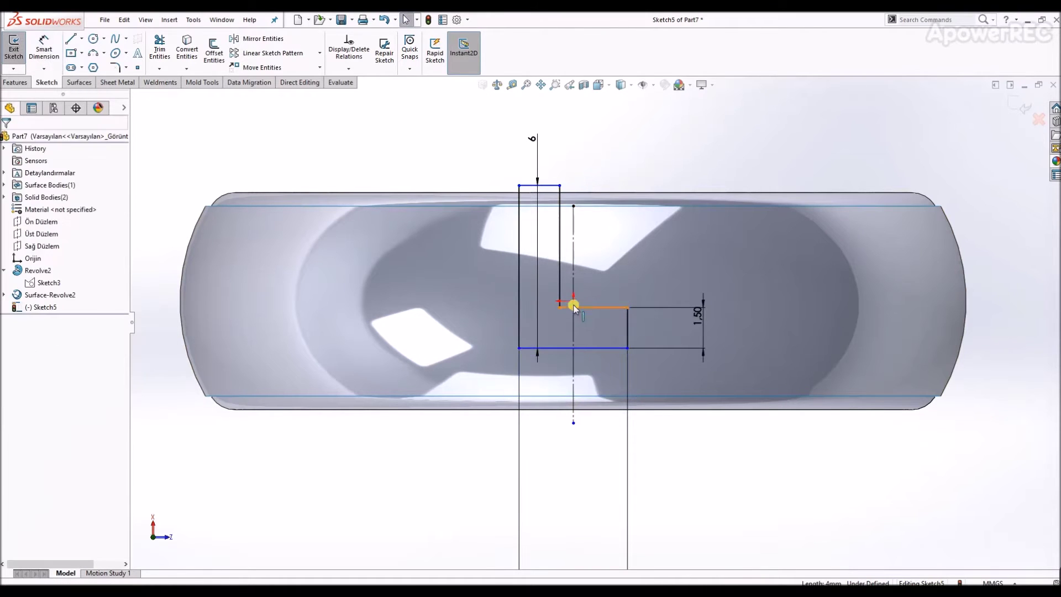
pyautogui.click(608, 348)
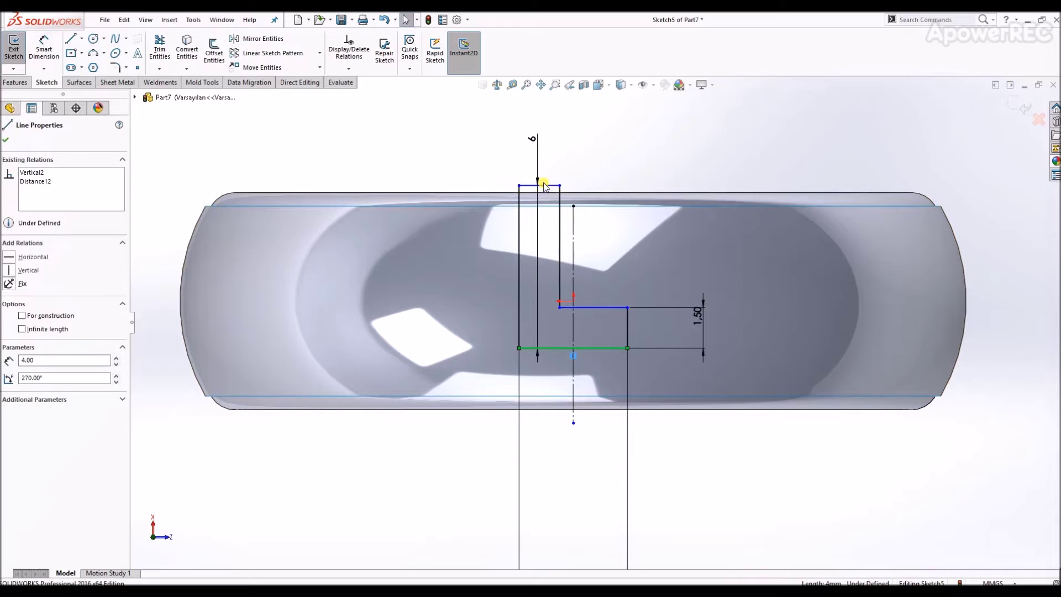
pyautogui.keyDown('ctrl'); pyautogui.click(544, 186); pyautogui.keyUp('ctrl')
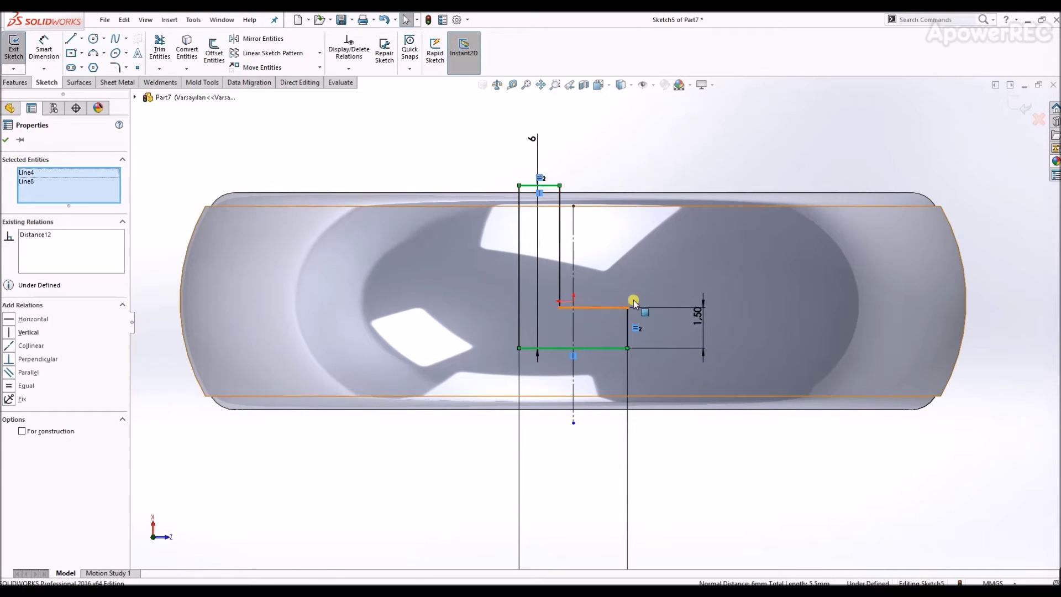
# Step: Draw a construction line about 7.7 mm long from the origin along the ring's circumference, parallel to the foot
pyautogui.press('l')
pyautogui.click(574, 301)
pyautogui.click(783, 301)
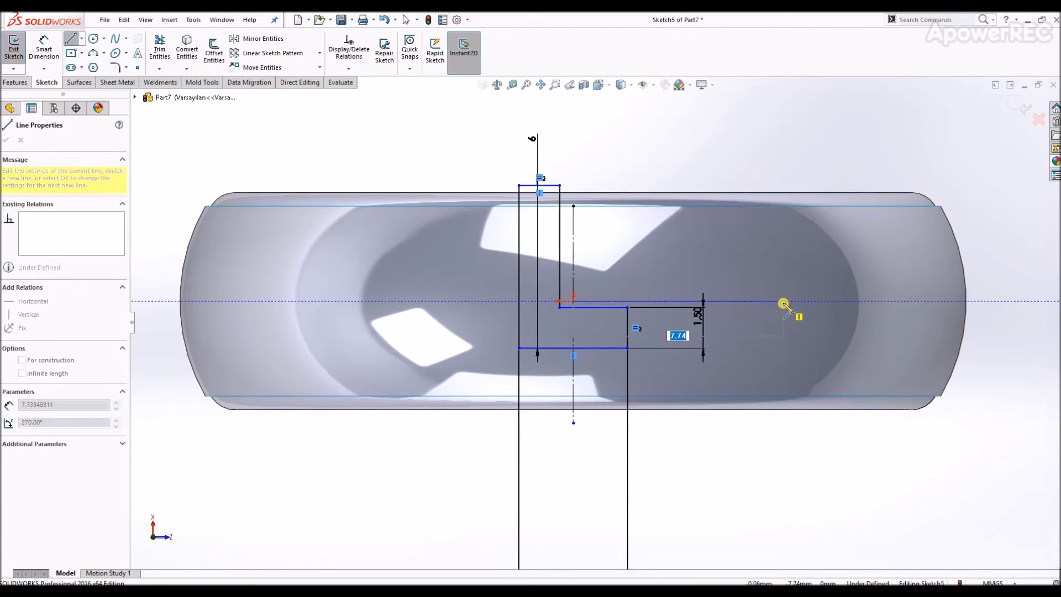
pyautogui.press('Escape')
pyautogui.click(770, 301)
pyautogui.click(808, 271)
pyautogui.click(697, 437)
# Step: Dimension the distance from the foot's base line to the new construction line as 3 mm
pyautogui.press('d')
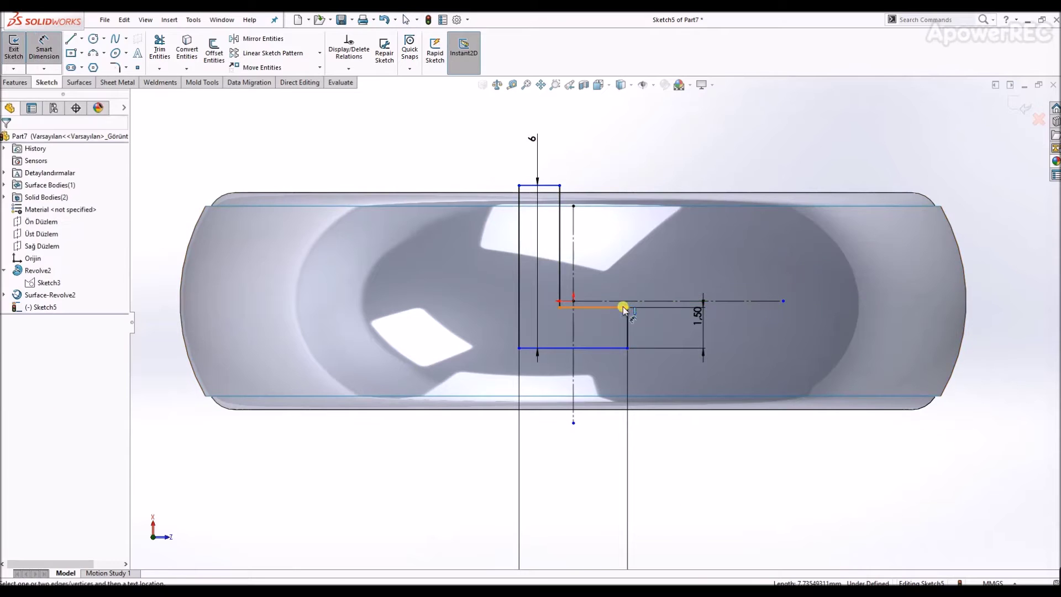
pyautogui.click(606, 330)
pyautogui.click(775, 349)
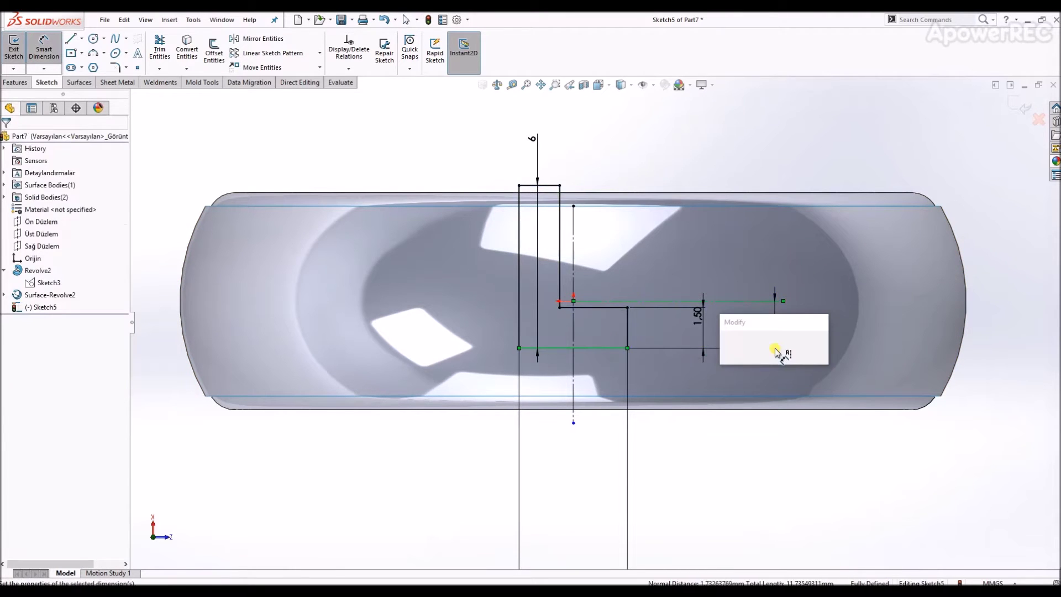
pyautogui.write('3')
pyautogui.press('Return')
# Step: Change the distance between the foot's base line and the parallel construction line to 2 mm
pyautogui.click(537, 192)
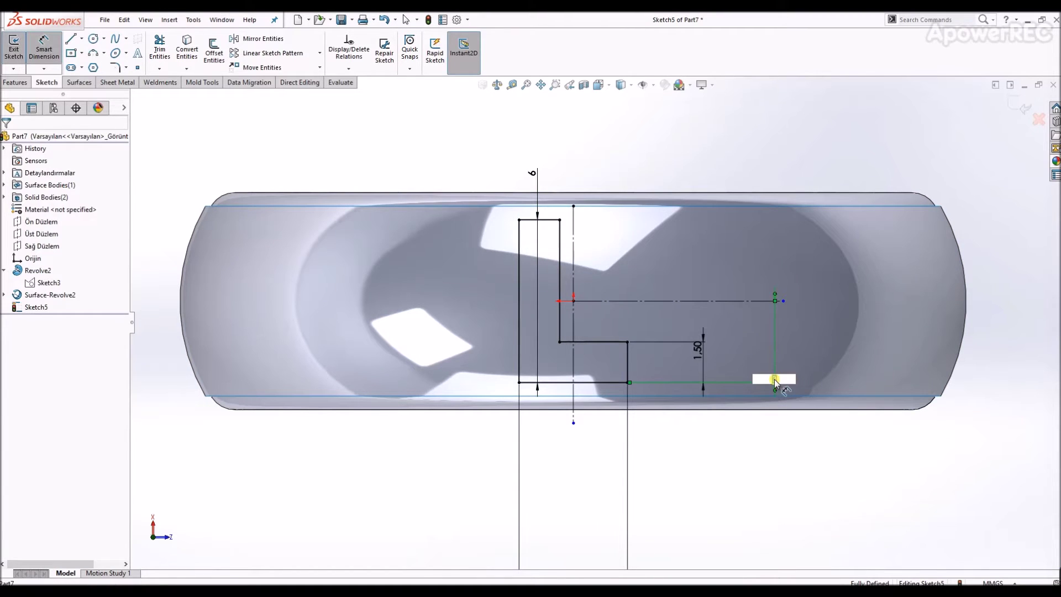
pyautogui.click(774, 379)
pyautogui.write('2')
pyautogui.press('Return')
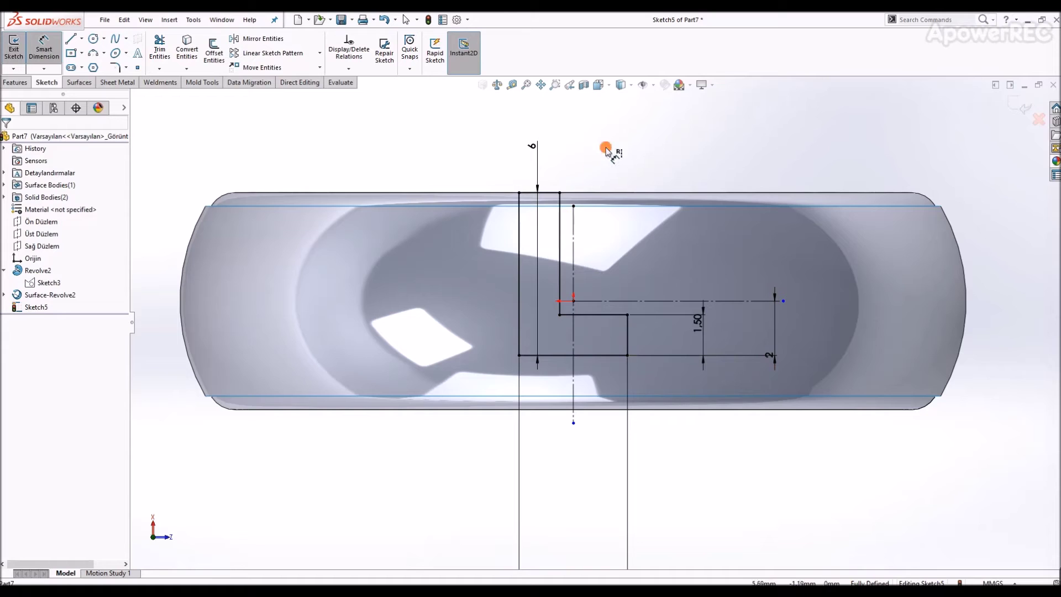
# Step: Set the base line's distance from the parallel construction line to 2.5 mm and the outline's overall height to 6.5 mm
pyautogui.scroll(2, 664, 265)
pyautogui.scroll(-1, 665, 269)
pyautogui.click(722, 354)
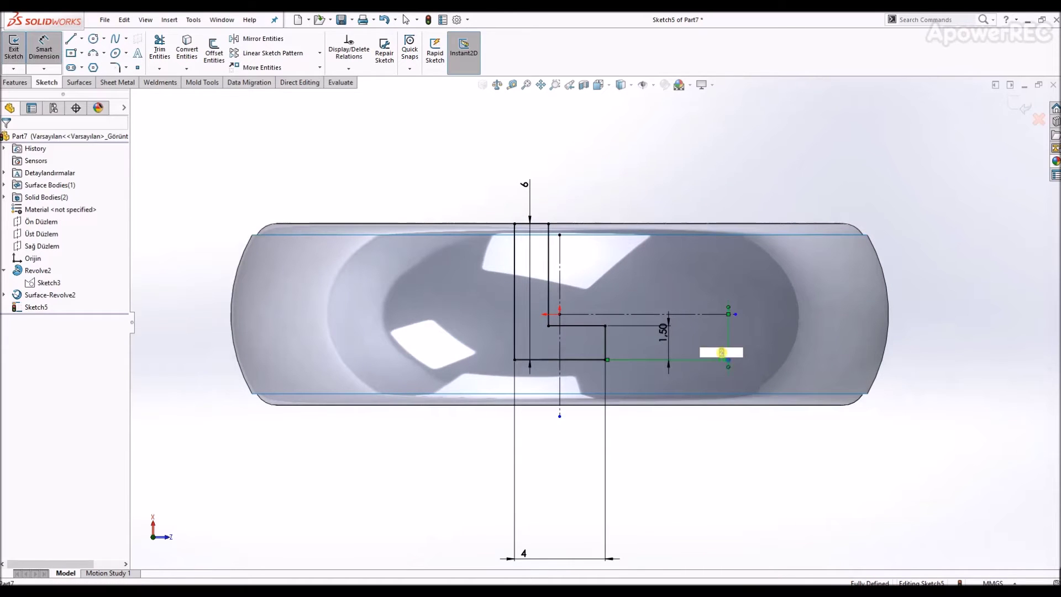
pyautogui.write('.5')
pyautogui.press('Return')
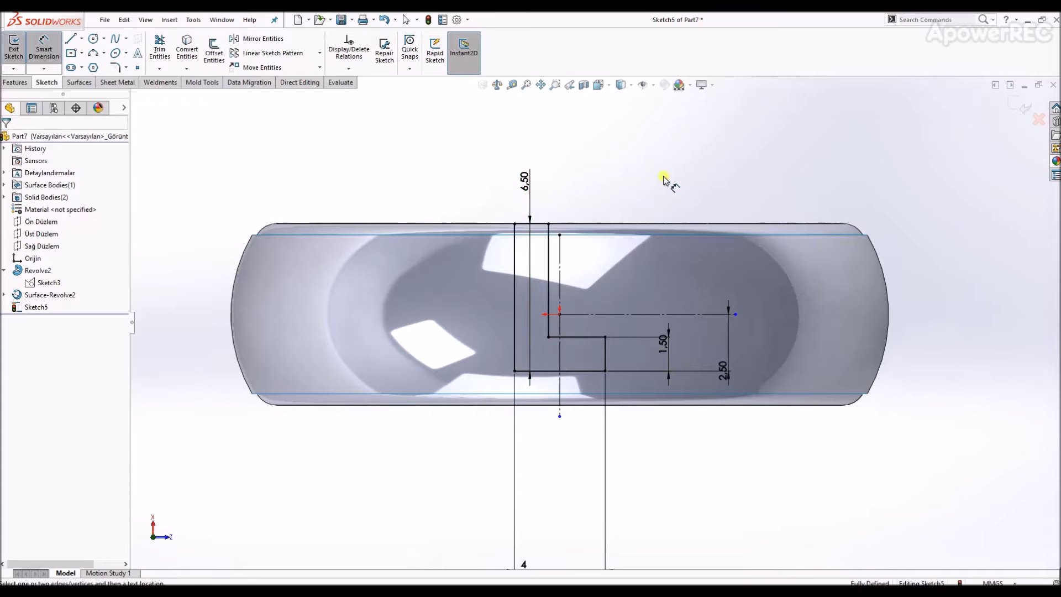
# Step: Return the base line's distance from the parallel construction line to 2 mm and finish the sketch
pyautogui.click(720, 371)
pyautogui.press('Return')
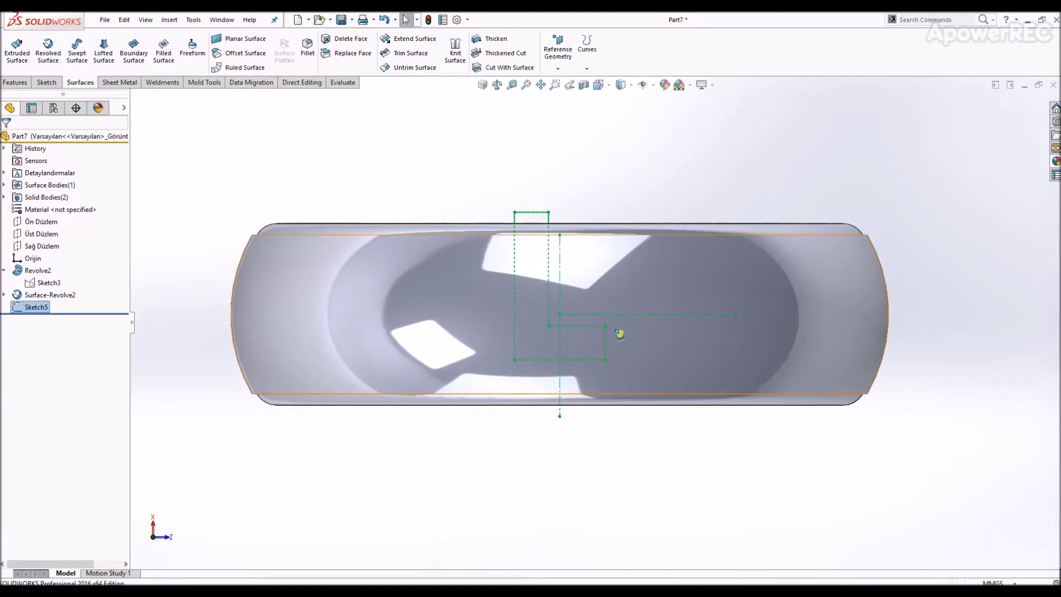
# Step: Split the ring's revolved arc surface by projecting the L-shaped sketch onto it with Split Line
pyautogui.scroll(2, 620, 332)
pyautogui.moveTo(621, 333); pyautogui.dragTo(620, 317, button='middle')
pyautogui.scroll(1, 621, 317)
pyautogui.click(581, 64)
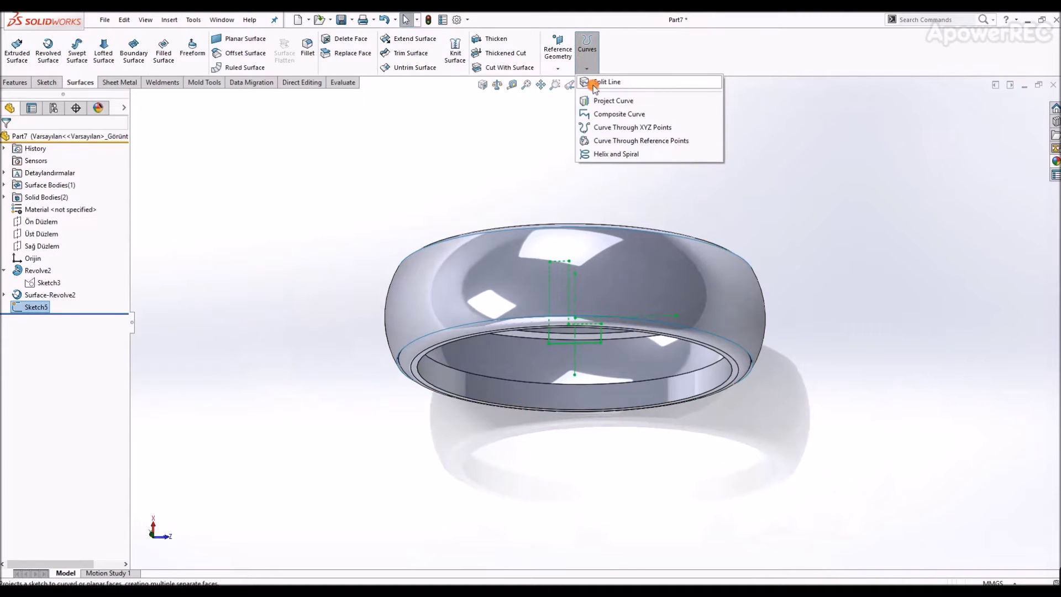
pyautogui.click(608, 81)
pyautogui.click(603, 239)
pyautogui.click(611, 183)
# Step: Start a sketch on the Sağ Düzlem (Right) plane and draw a vertical construction line about 23 mm long up from the origin
pyautogui.moveTo(614, 233)
pyautogui.mouseDown(button='middle')
pyautogui.moveTo(649, 184)
pyautogui.moveTo(625, 215)
pyautogui.mouseUp(button='middle')
pyautogui.click(41, 246)
pyautogui.click(55, 221)
pyautogui.press('l')
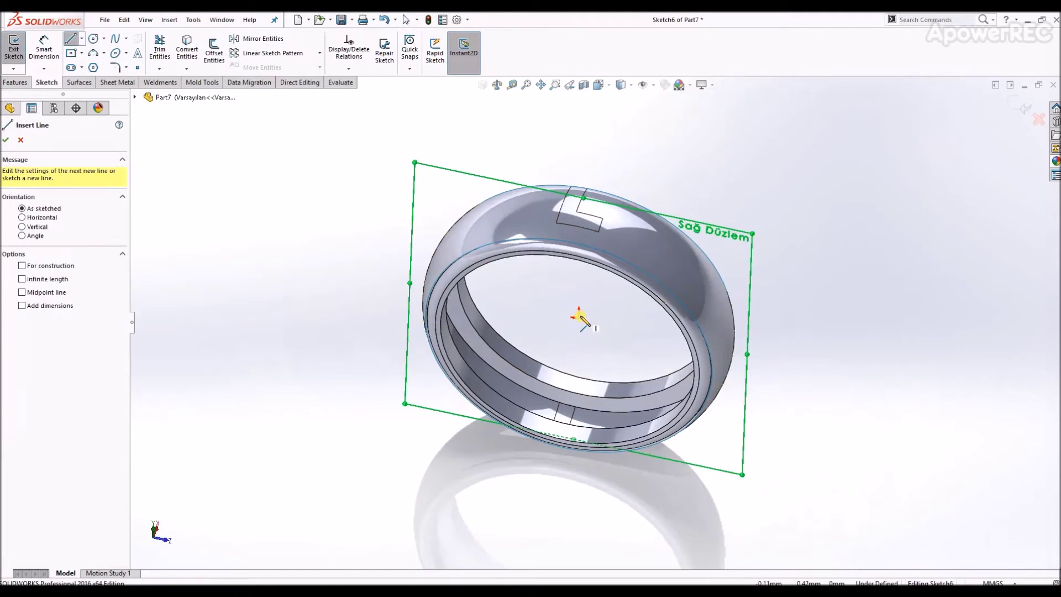
pyautogui.click(577, 313)
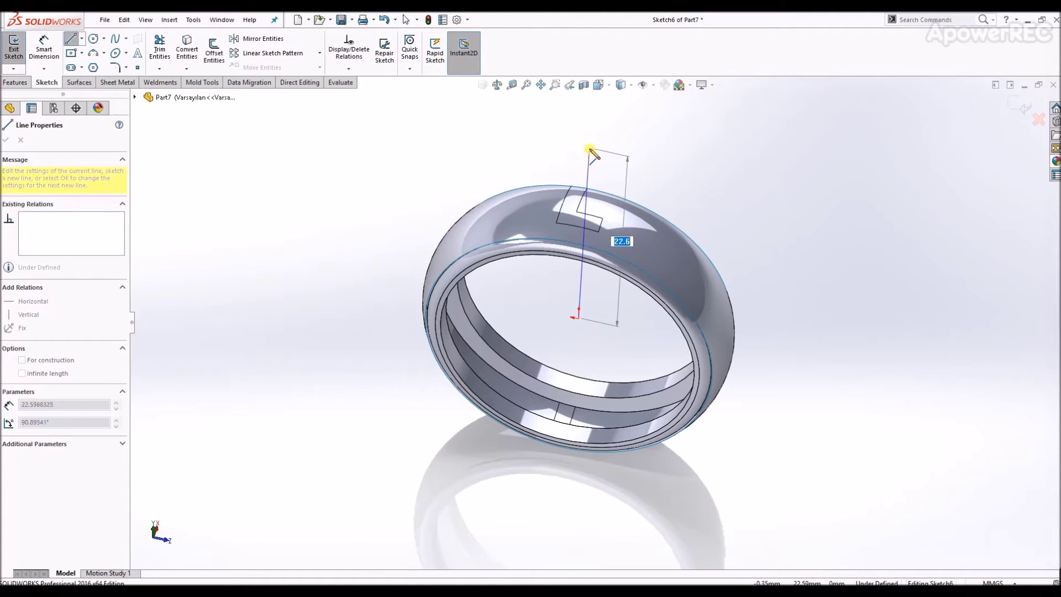
pyautogui.click(586, 146)
pyautogui.press('Escape')
pyautogui.click(644, 129)
# Step: Draw a second line from the origin, slanted away from the vertical one past the ring's outer edge, and make it construction
pyautogui.press('l')
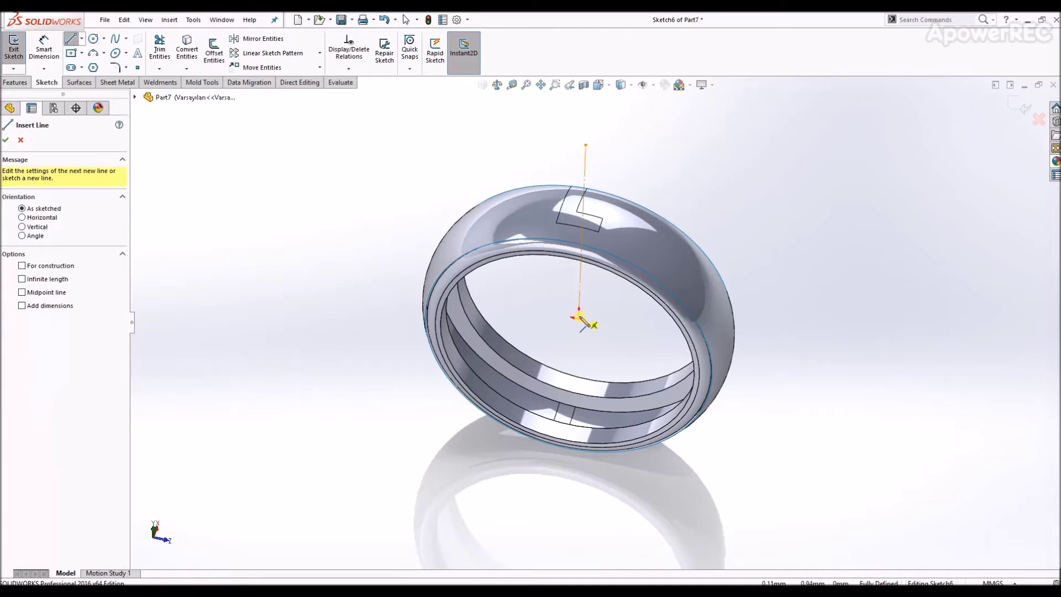
pyautogui.click(579, 319)
pyautogui.click(651, 159)
pyautogui.press('Escape')
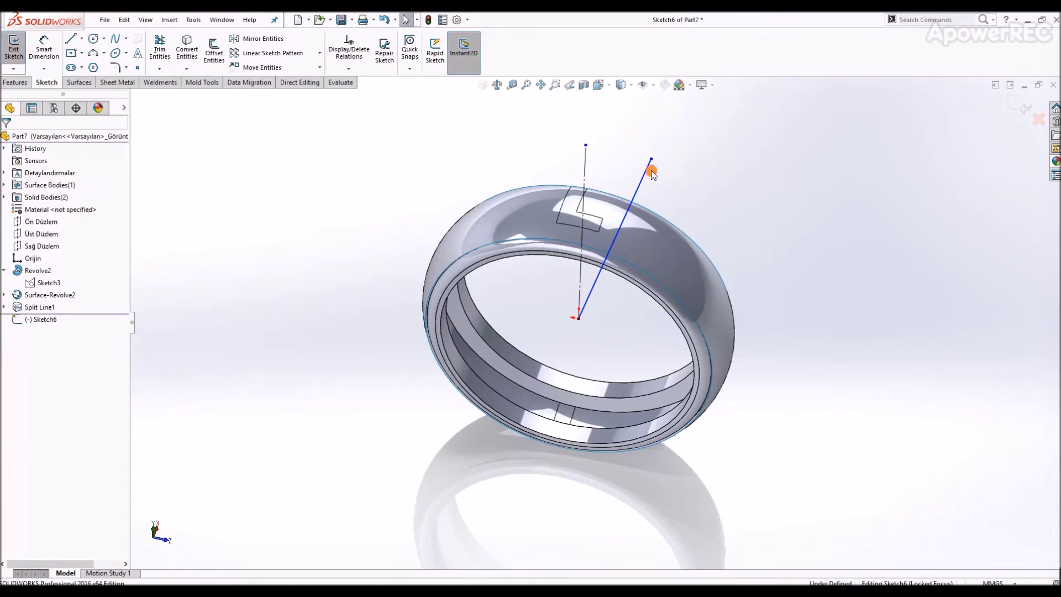
pyautogui.click(647, 171)
pyautogui.click(693, 135)
pyautogui.click(699, 152)
# Step: Dimension the angle between the two construction lines as 13° and finish the sketch
pyautogui.press('d')
pyautogui.click(646, 172)
pyautogui.click(585, 169)
pyautogui.click(627, 169)
pyautogui.write('13')
pyautogui.press('Return')
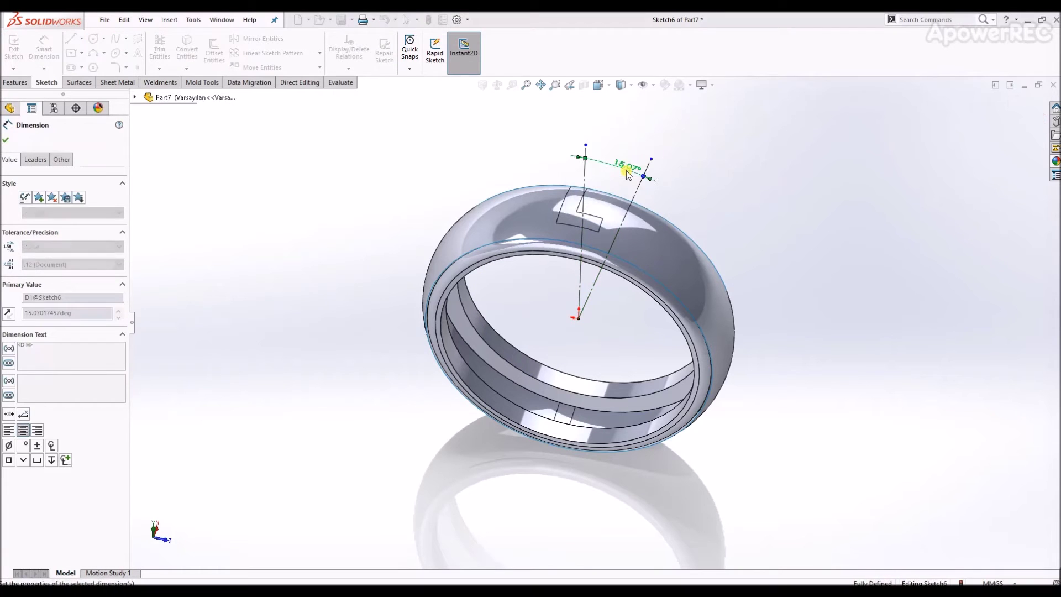
pyautogui.click(801, 172)
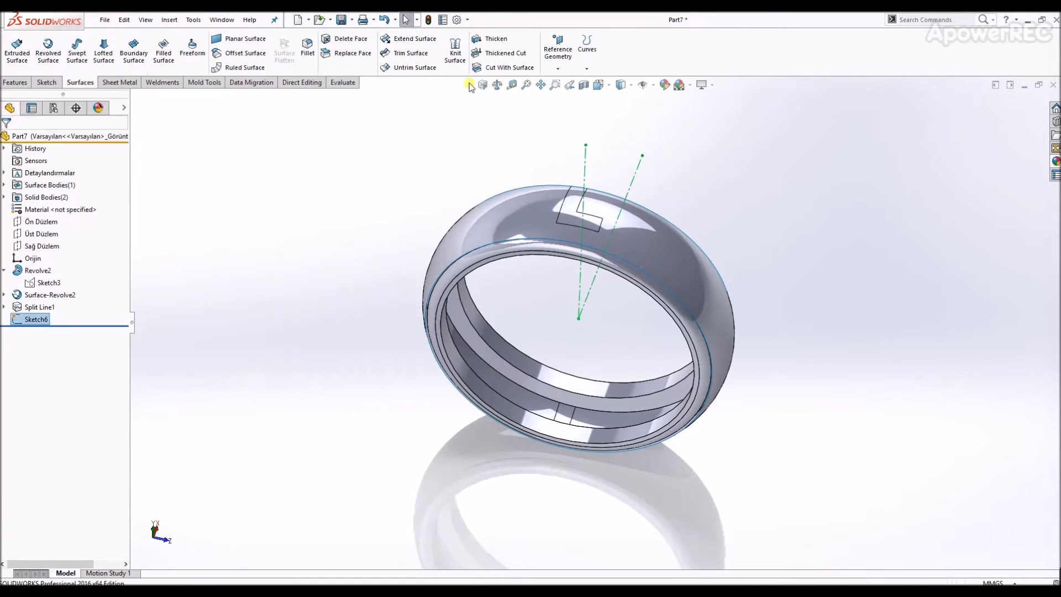
# Step: Create a reference plane through the origin, perpendicular to the slanted construction line
pyautogui.click(558, 50)
pyautogui.click(577, 66)
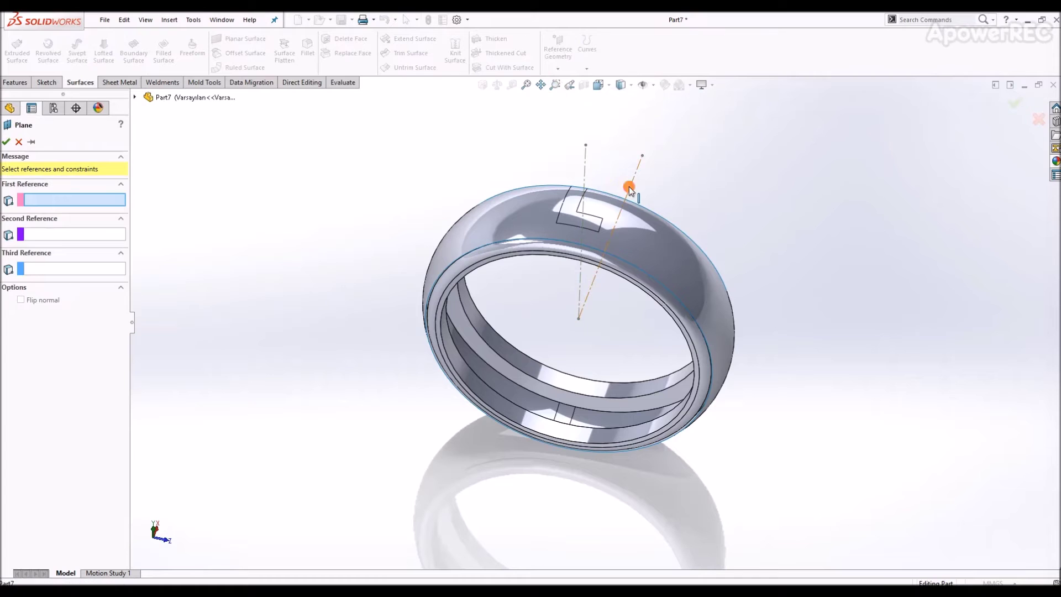
pyautogui.click(590, 297)
pyautogui.click(580, 323)
pyautogui.press('Return')
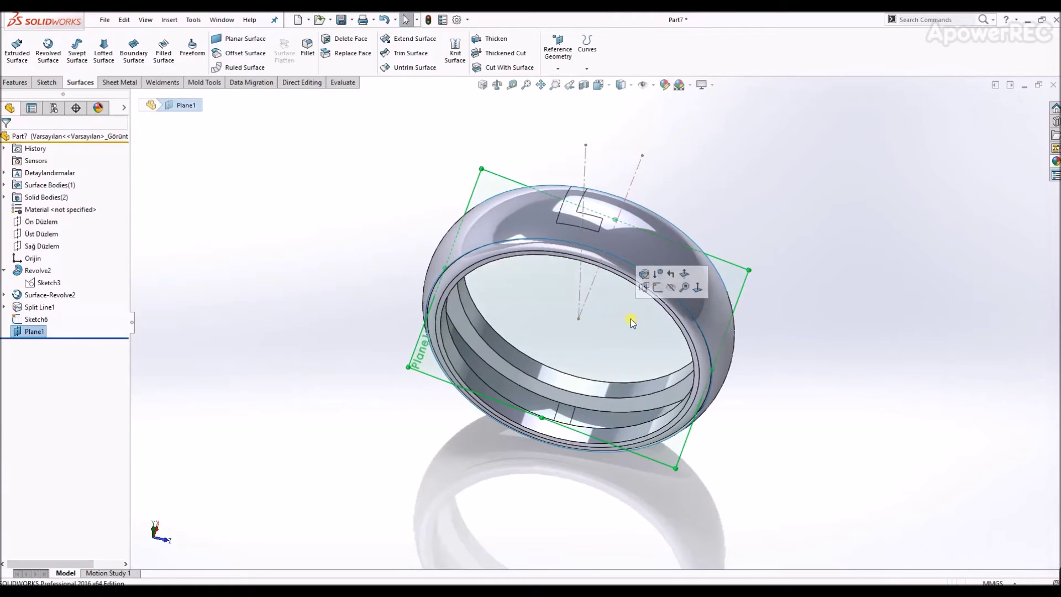
# Step: Start a sketch on the new reference plane and orient the view normal to it
pyautogui.click(643, 286)
pyautogui.rightClick(733, 287)
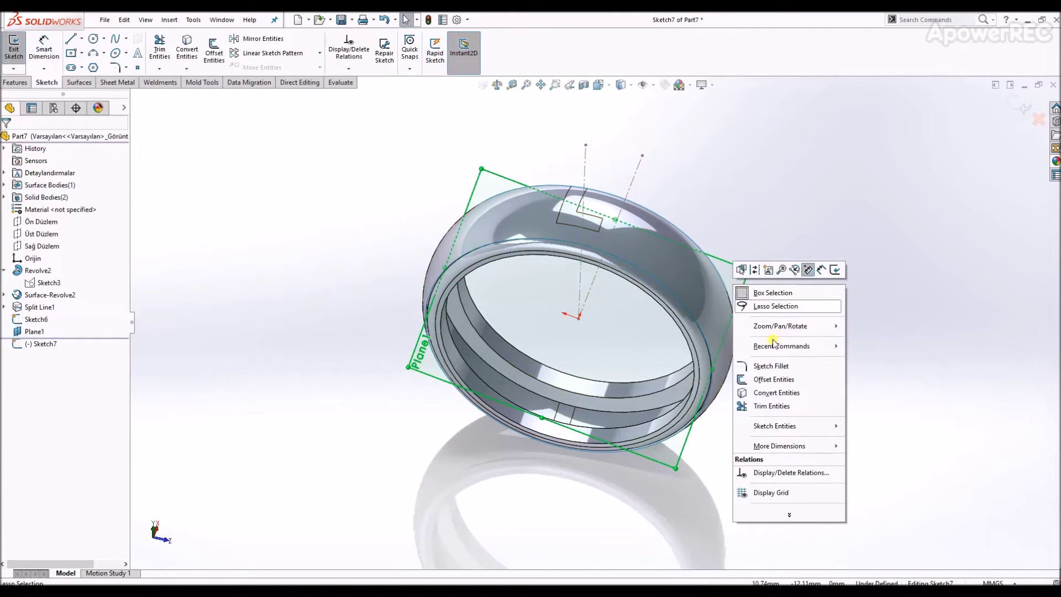
pyautogui.click(339, 303)
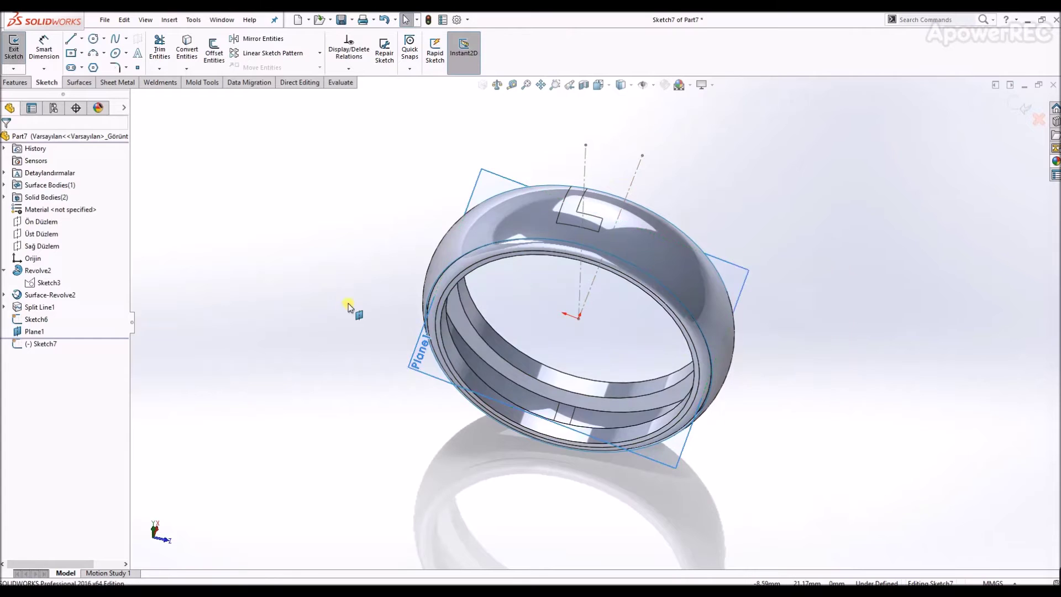
pyautogui.press('space')
pyautogui.click(405, 424)
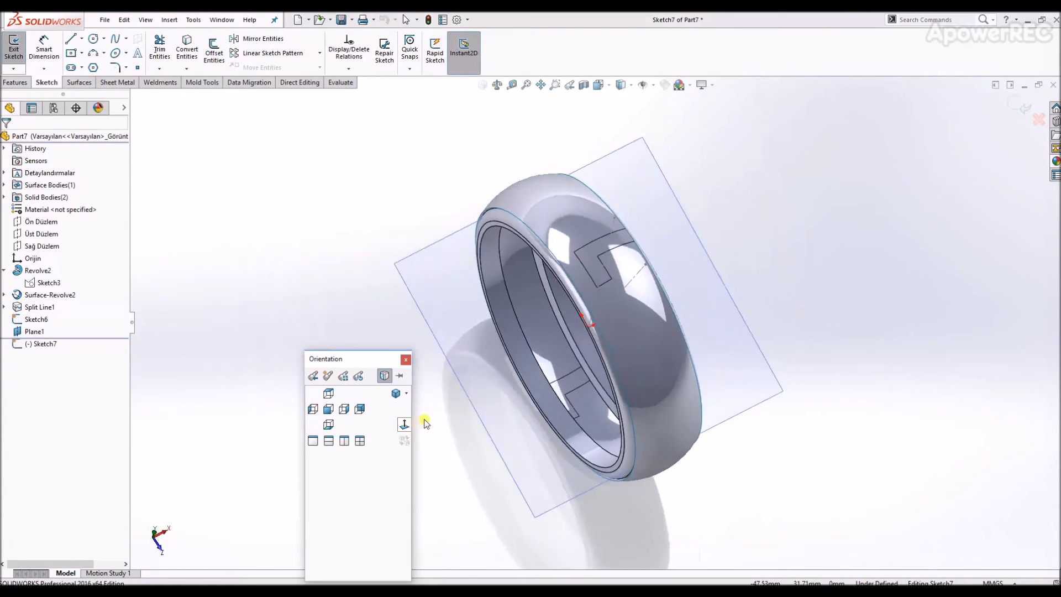
# Step: Draw a horizontal line from the origin out past the ring's side and make it construction
pyautogui.press('l')
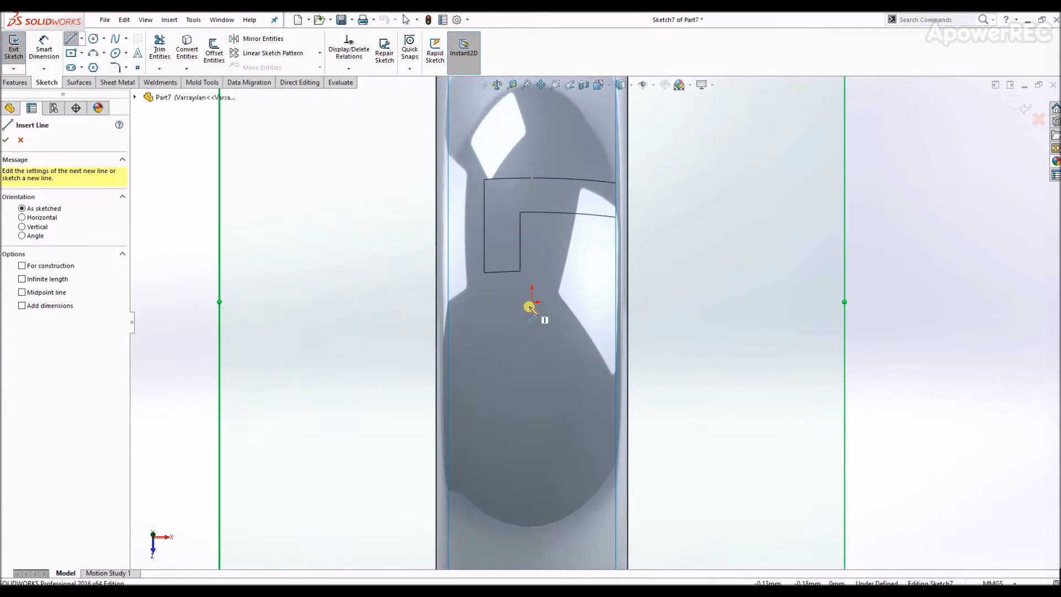
pyautogui.moveTo(532, 305); pyautogui.dragTo(376, 302)
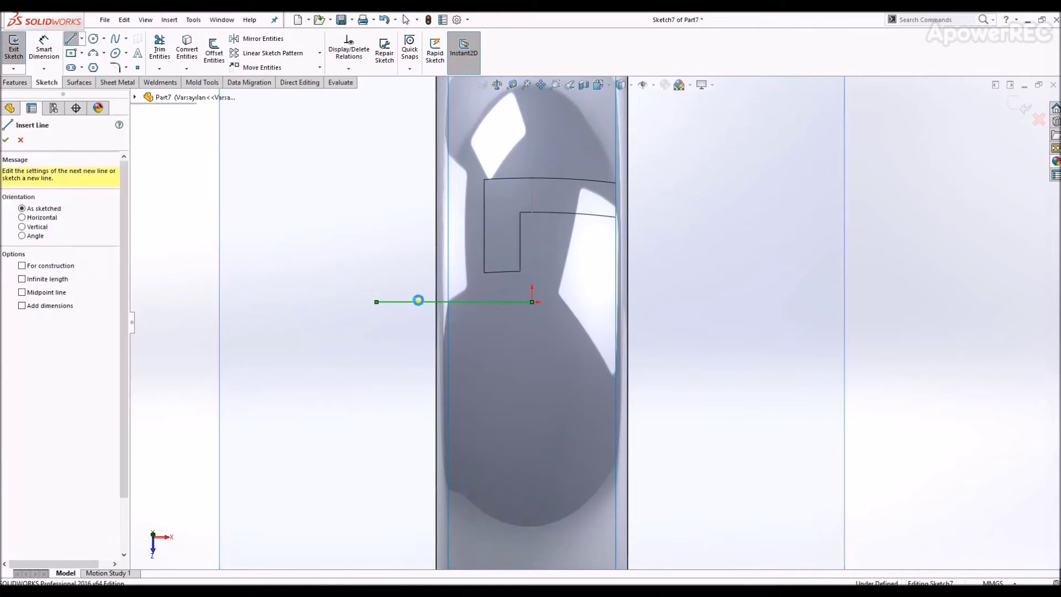
pyautogui.press('Escape')
pyautogui.click(450, 270)
# Step: Sketch an open L-shaped outline around the origin, with a short upper edge about 2.1 mm long and an arm extending past the ring's side
pyautogui.press('l')
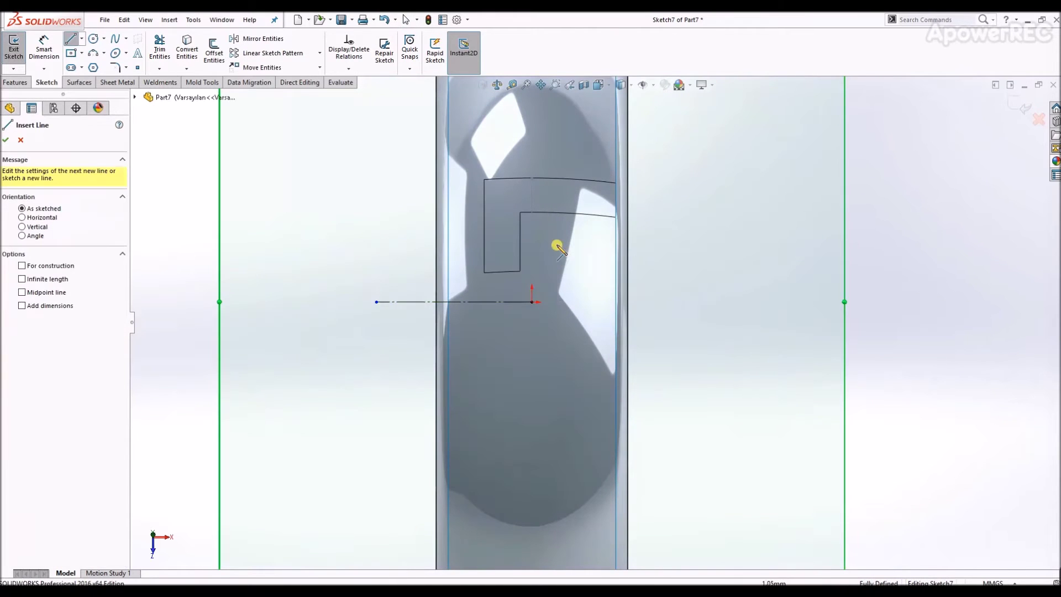
pyautogui.click(552, 243)
pyautogui.click(602, 242)
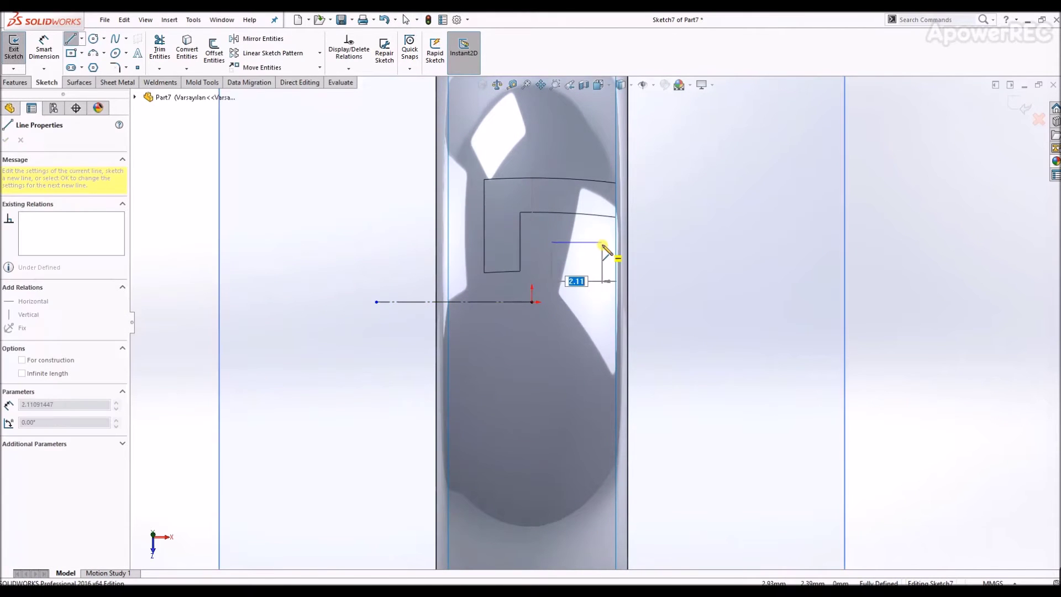
pyautogui.click(602, 369)
pyautogui.click(396, 369)
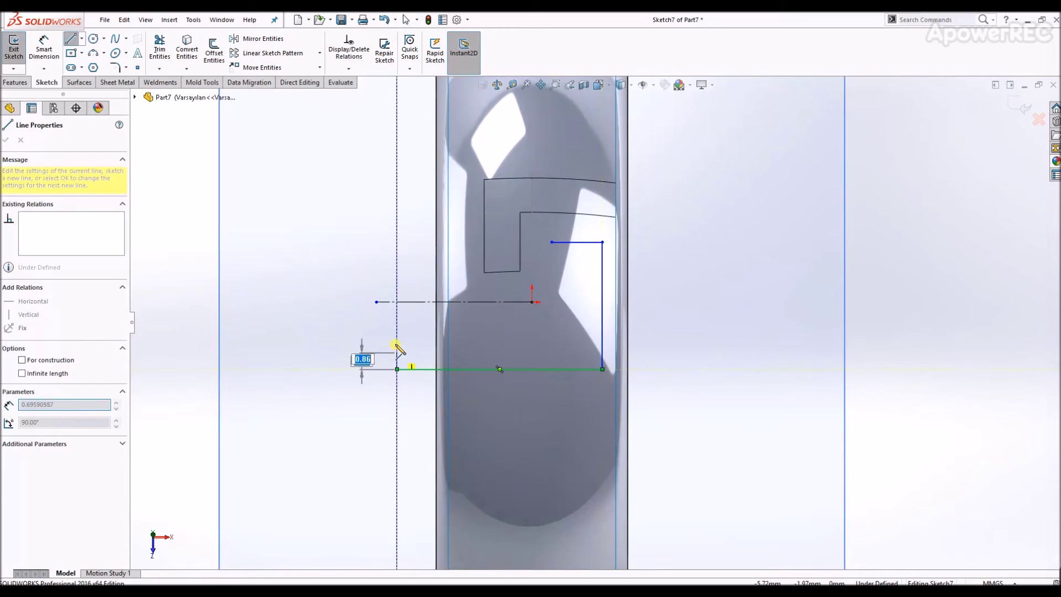
pyautogui.click(397, 291)
pyautogui.click(520, 291)
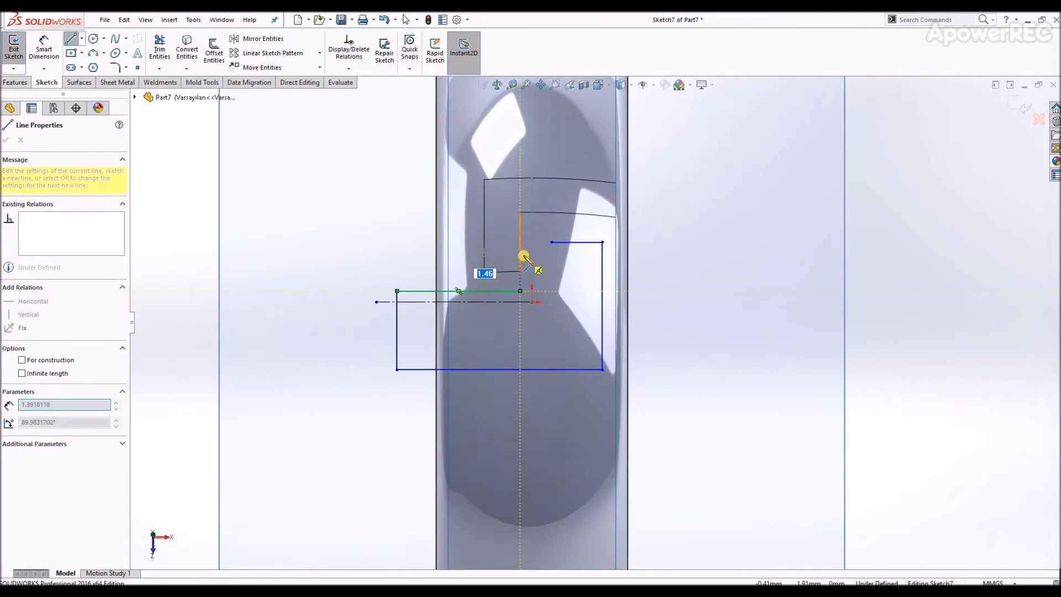
pyautogui.press('Escape')
# Step: Move the outline's loose inner corner below the start of the short upper edge and close the L shape with a vertical line
pyautogui.moveTo(521, 291); pyautogui.dragTo(553, 290)
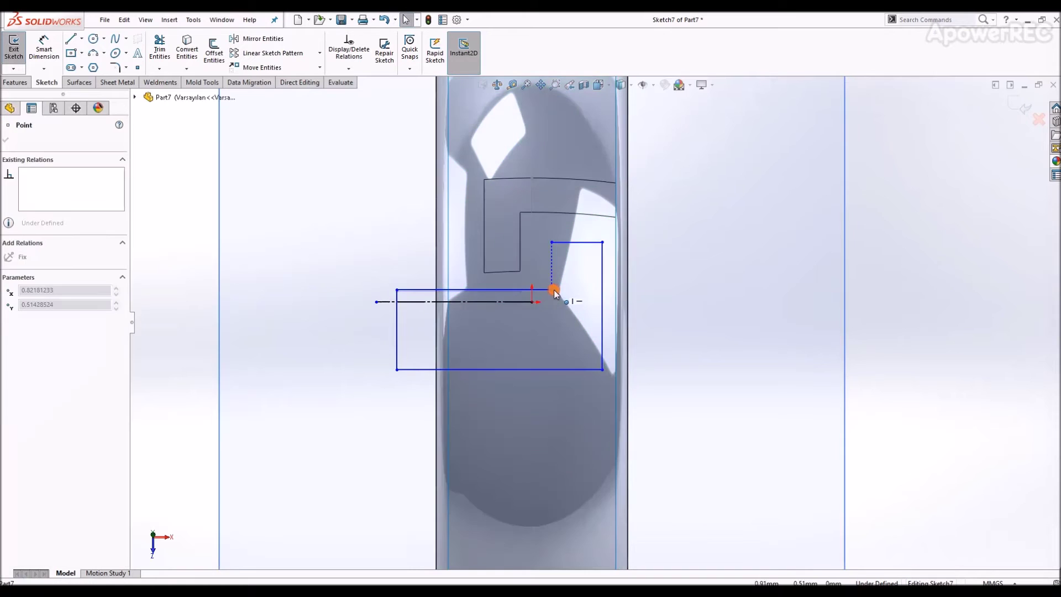
pyautogui.press('l')
pyautogui.click(552, 242)
pyautogui.click(551, 290)
pyautogui.press('Escape')
# Step: Make the short upper edge equal to the arm's end edge, and dimension that end edge as 1.5 mm
pyautogui.click(575, 242)
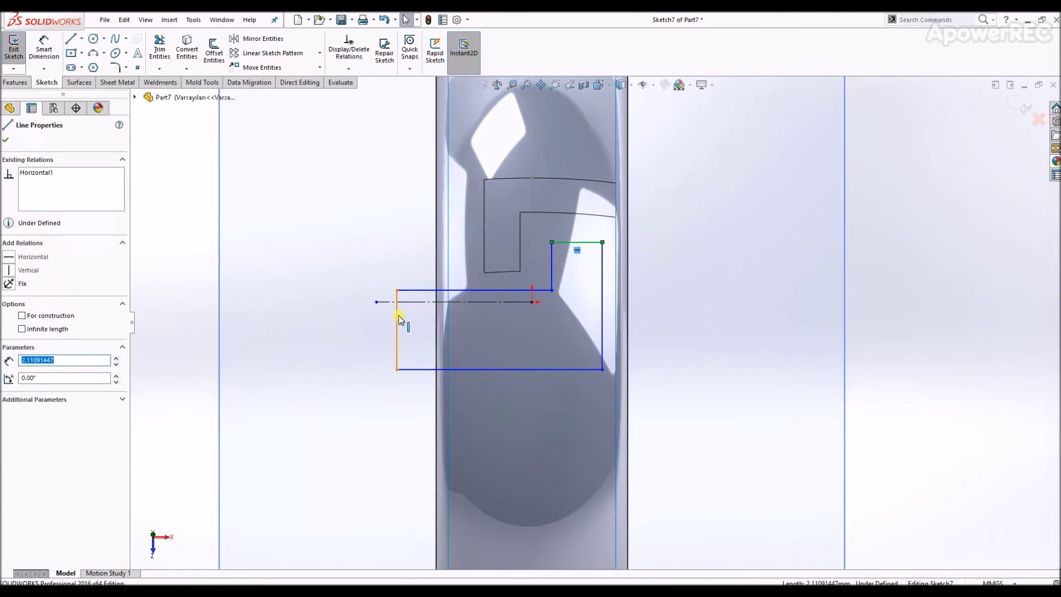
pyautogui.keyDown('ctrl'); pyautogui.click(398, 319); pyautogui.keyUp('ctrl')
pyautogui.moveTo(184, 413); pyautogui.dragTo(194, 382, button='right')
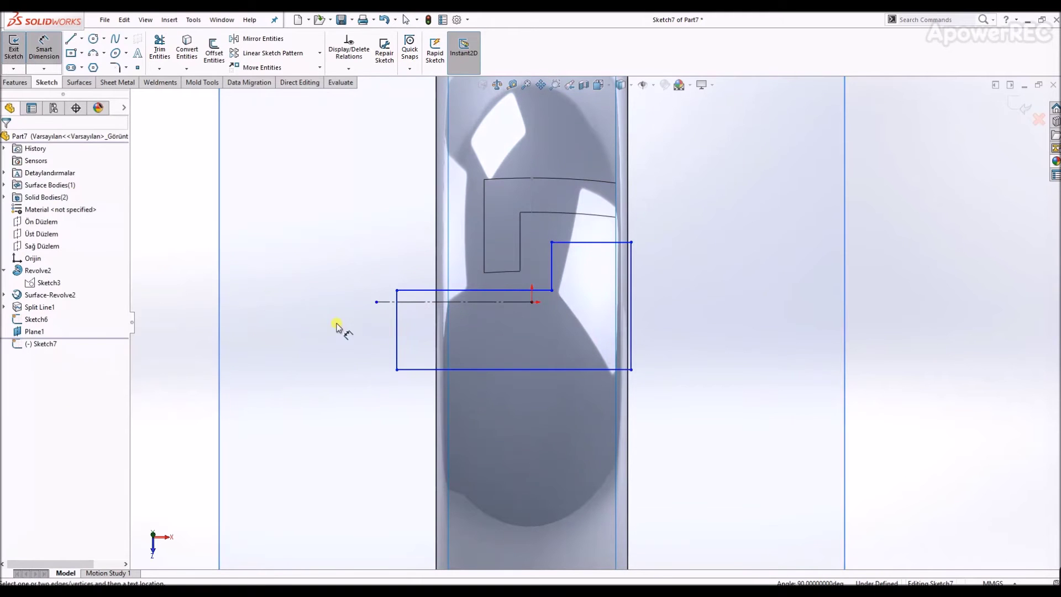
pyautogui.click(396, 339)
pyautogui.click(364, 343)
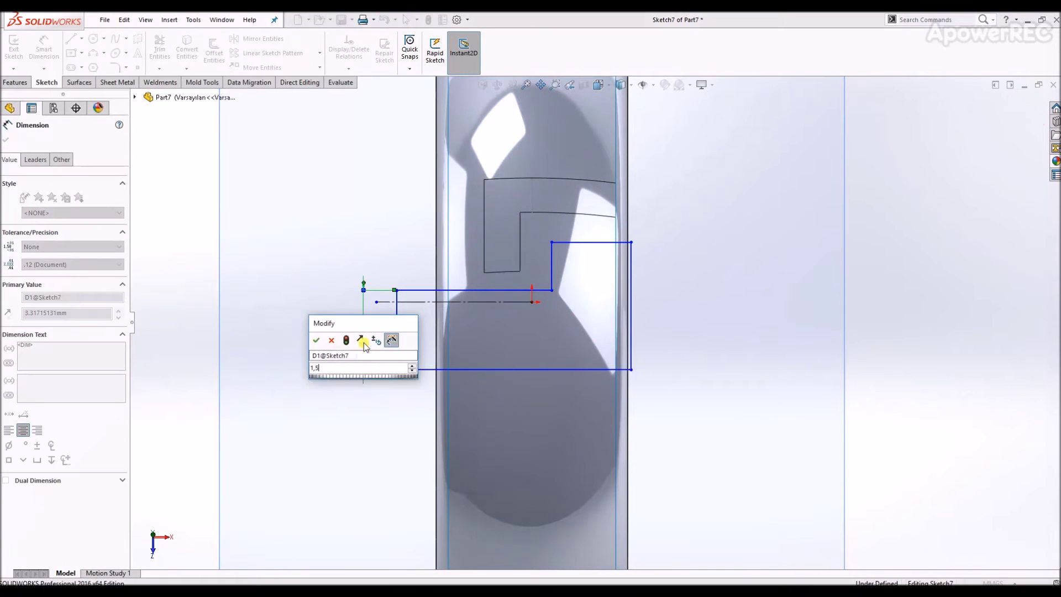
pyautogui.write('1.5')
pyautogui.press('Return')
pyautogui.press('Escape')
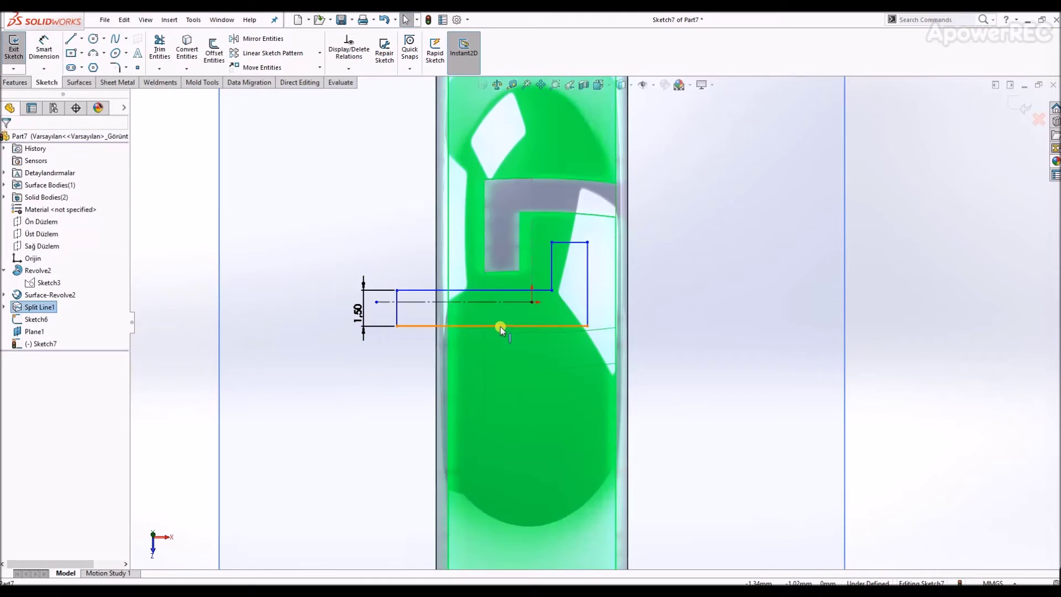
# Step: Make the outline's lower long edge and short upper edge symmetric about the horizontal construction line
pyautogui.click(501, 326)
pyautogui.keyDown('ctrl'); pyautogui.click(506, 311); pyautogui.keyUp('ctrl')
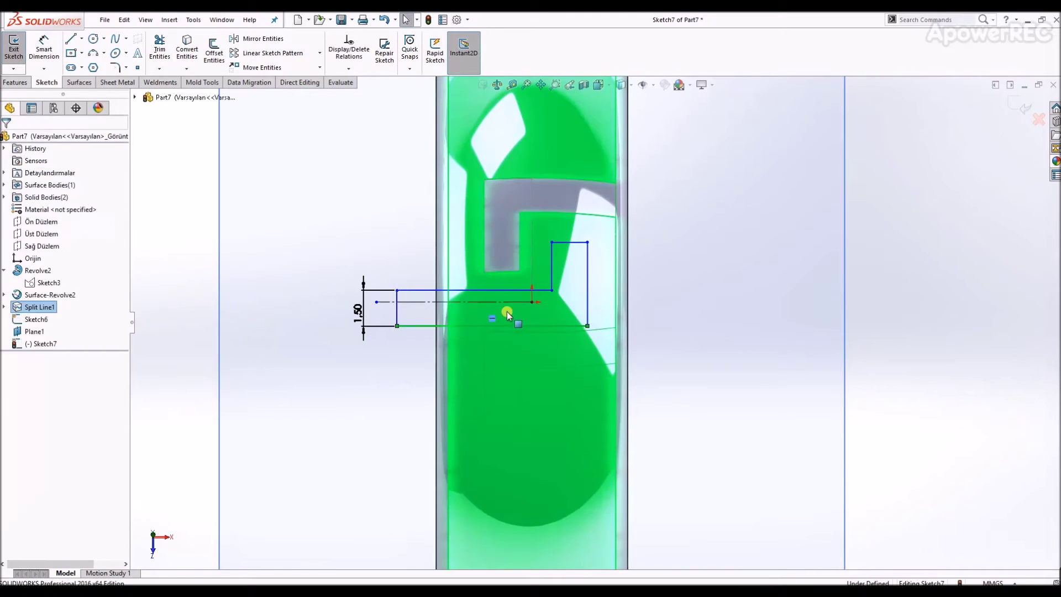
pyautogui.keyDown('ctrl'); pyautogui.click(576, 242); pyautogui.keyUp('ctrl')
pyautogui.keyDown('ctrl'); pyautogui.click(425, 304); pyautogui.keyUp('ctrl')
pyautogui.click(21, 385)
pyautogui.click(697, 383)
# Step: Dimension the outline's tall vertical edge as 4 mm
pyautogui.moveTo(697, 383); pyautogui.dragTo(691, 337, button='right')
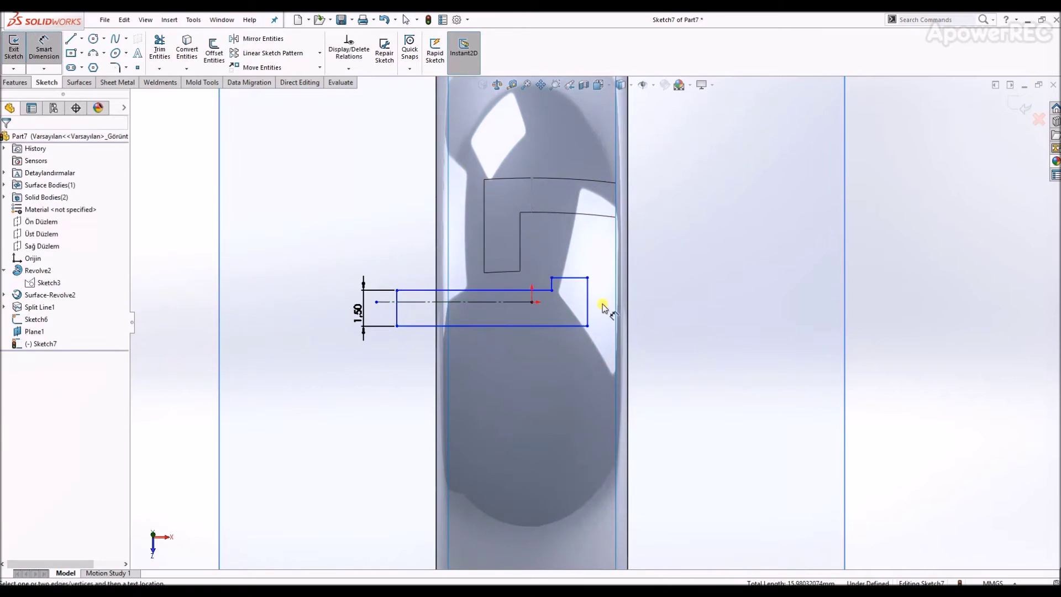
pyautogui.click(603, 303)
pyautogui.click(705, 303)
pyautogui.write('4')
pyautogui.press('Return')
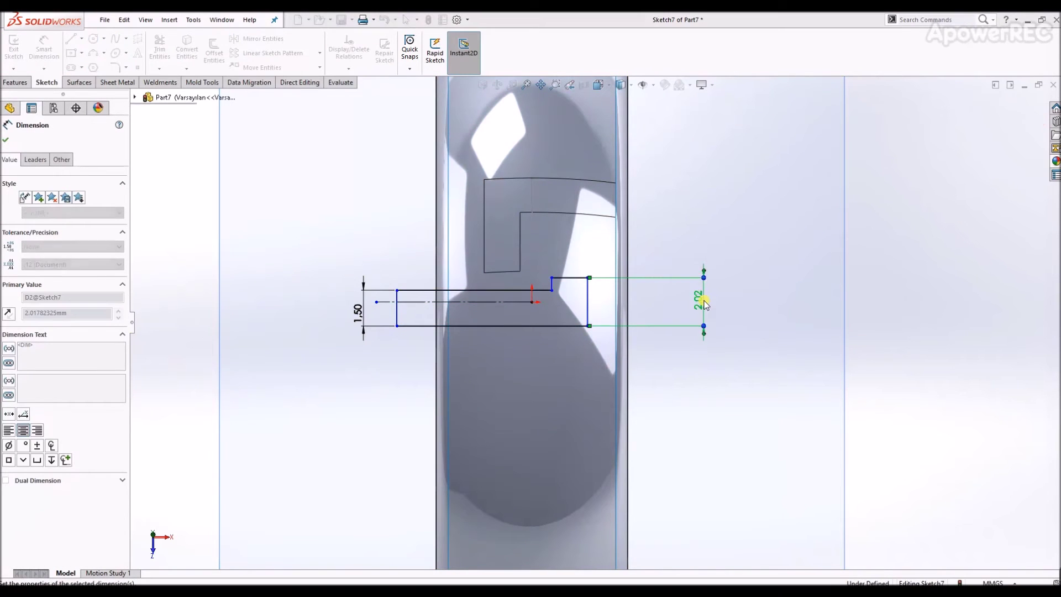
# Step: Dimension the distance from the origin to the outline's tall vertical edge as 2 mm
pyautogui.click(532, 303)
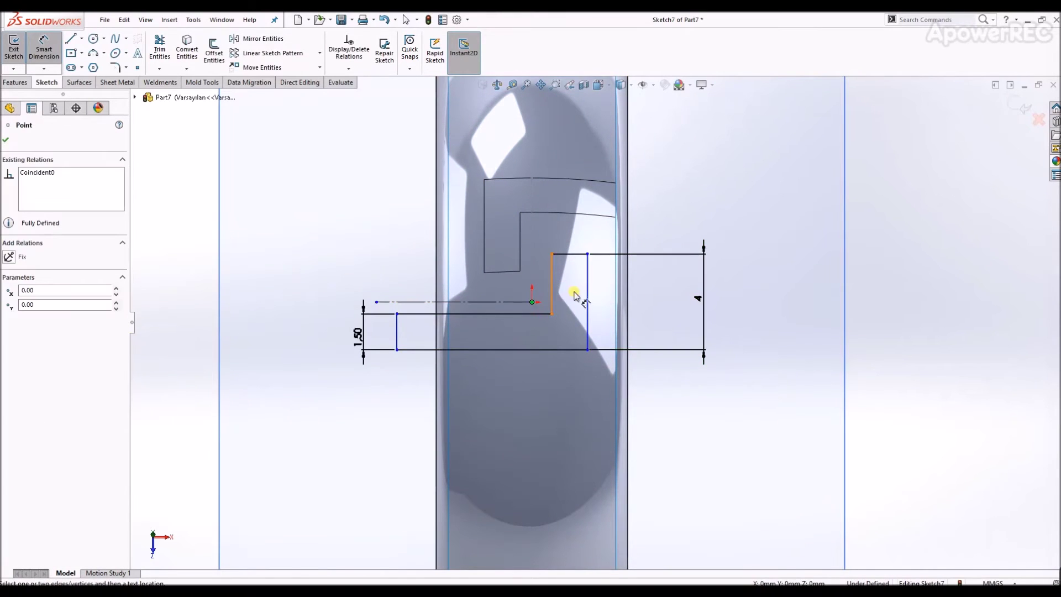
pyautogui.click(590, 293)
pyautogui.click(570, 136)
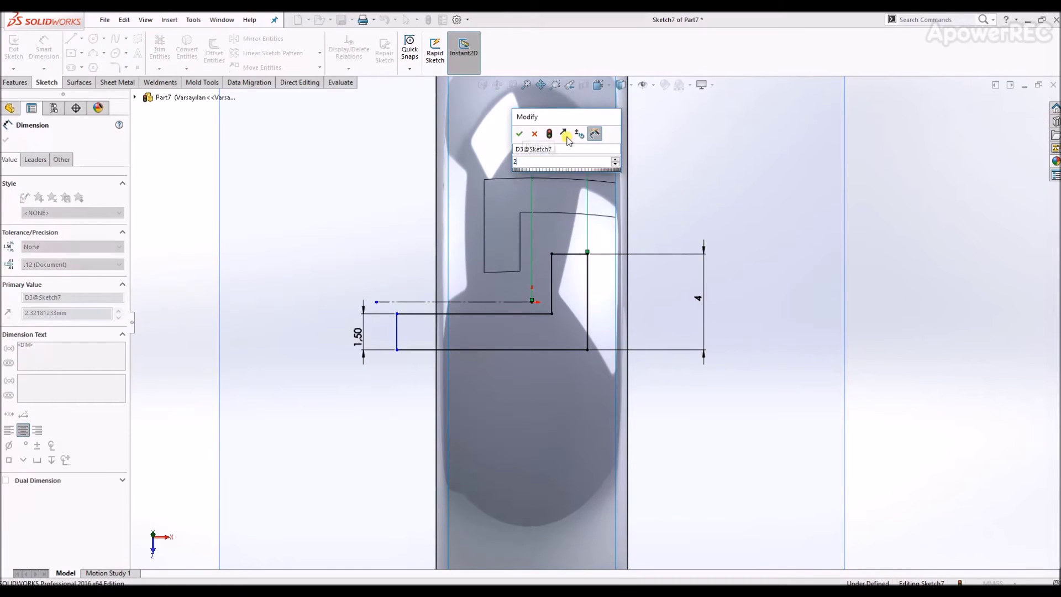
pyautogui.write('2')
pyautogui.press('Return')
pyautogui.click(737, 278)
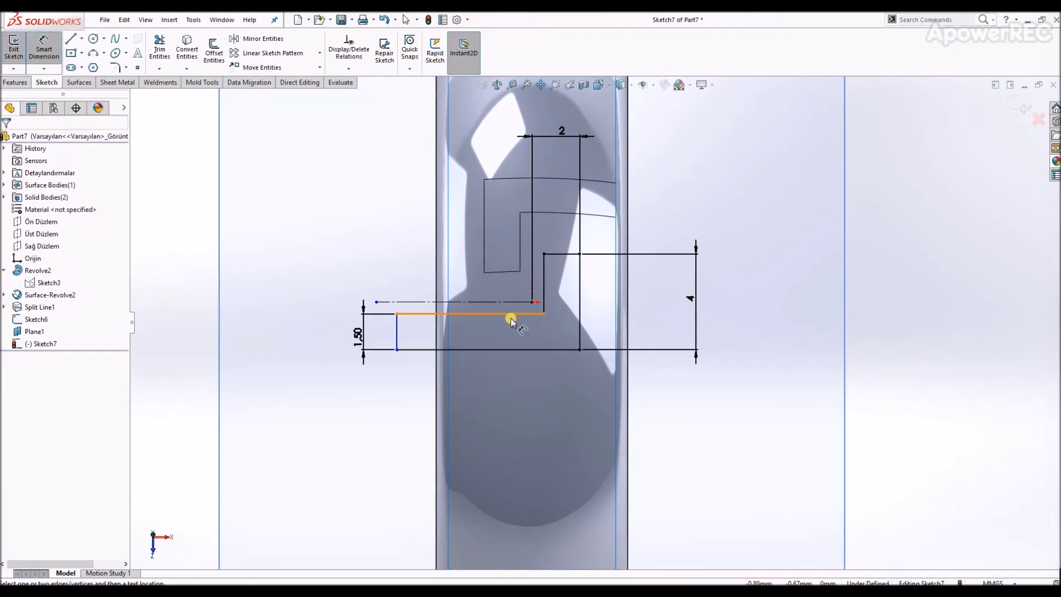
# Step: Dimension the length of the outline's long lower edge and finish the sketch
pyautogui.click(521, 350)
pyautogui.click(520, 385)
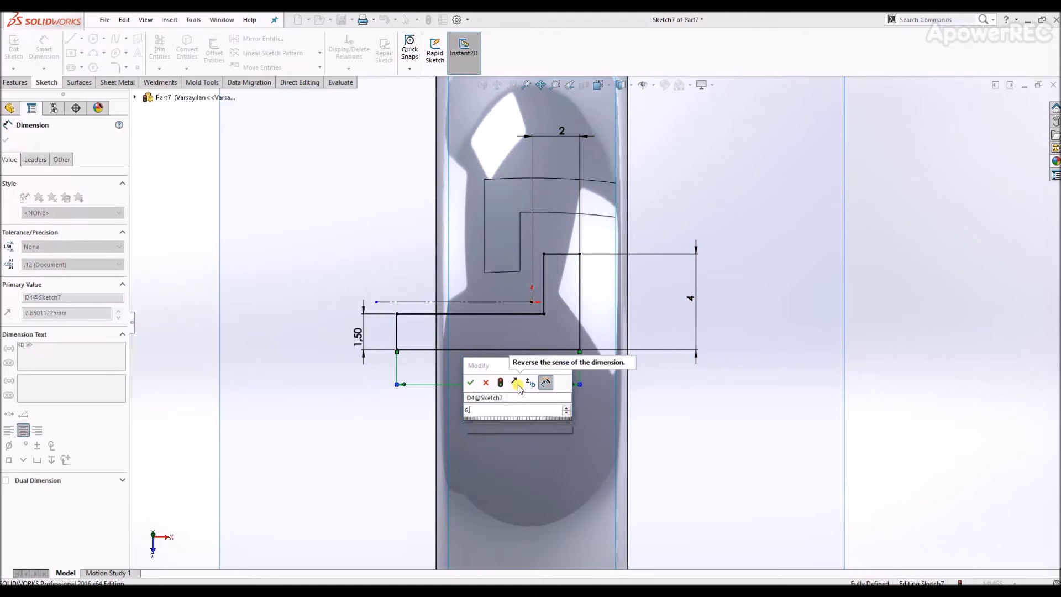
pyautogui.press('Return')
pyautogui.click(771, 398)
pyautogui.scroll(3, 634, 428)
pyautogui.moveTo(632, 429)
pyautogui.mouseDown(button='middle')
pyautogui.moveTo(631, 271)
pyautogui.moveTo(739, 350)
pyautogui.moveTo(796, 222)
pyautogui.mouseUp(button='middle')
pyautogui.click(1023, 105)
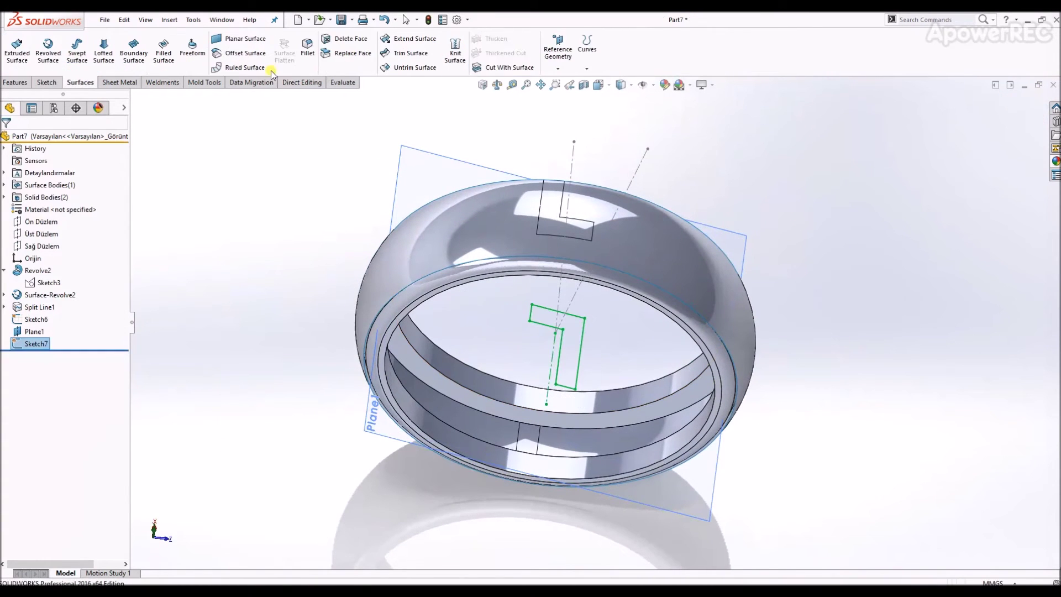
# Step: Project the new L-shaped sketch onto the ring's curved outer surface as a split line
pyautogui.click(587, 54)
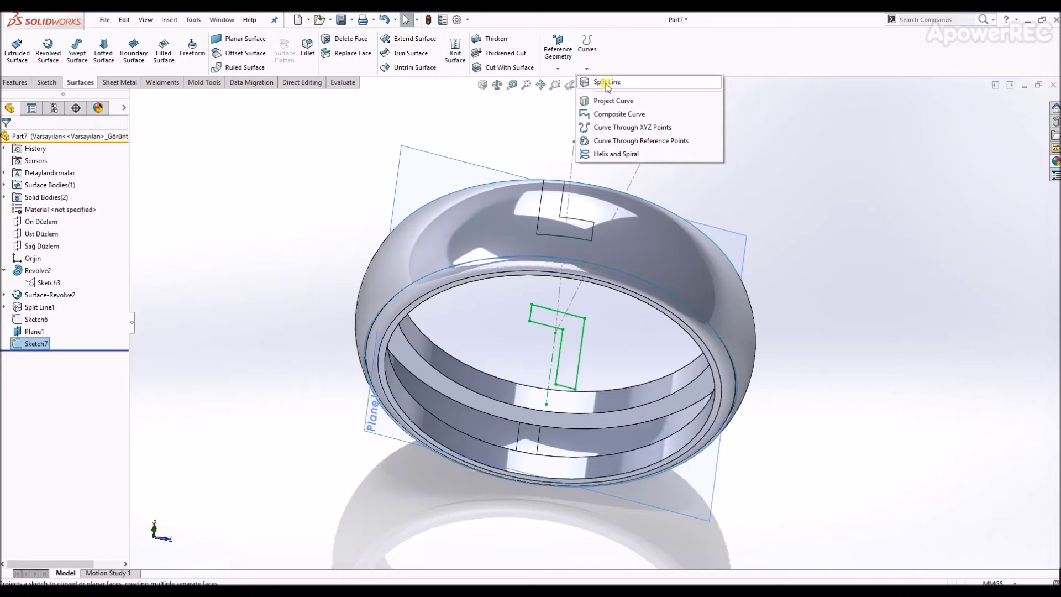
pyautogui.click(606, 78)
pyautogui.click(638, 237)
pyautogui.rightClick(638, 237)
pyautogui.click(758, 165)
# Step: Create a 1 mm ruled surface normal to the ring's surface along the first L outline's five edges, with the direction reversed
pyautogui.moveTo(668, 233); pyautogui.dragTo(640, 244, button='middle')
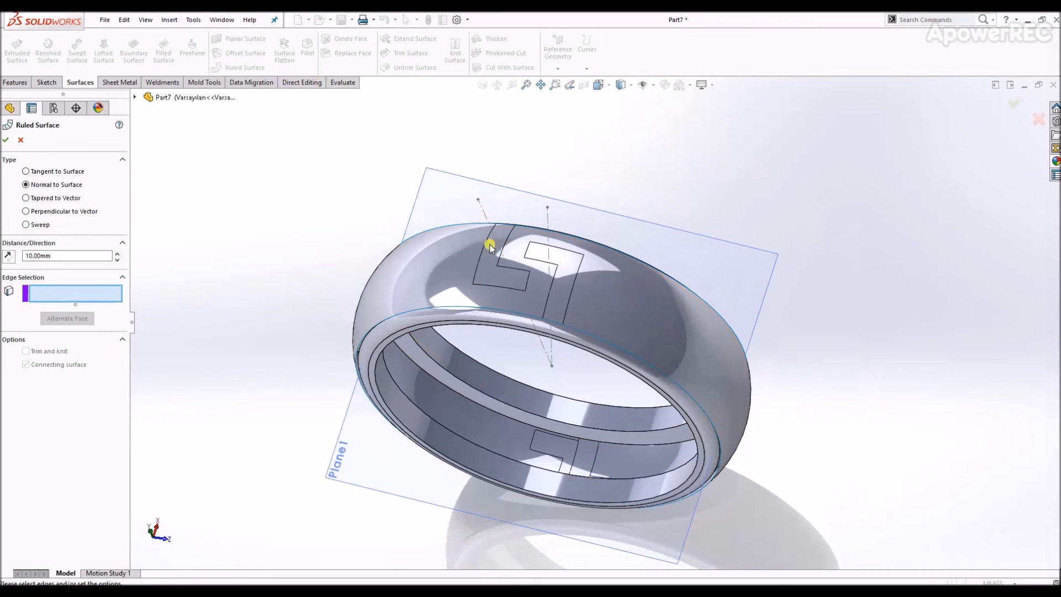
pyautogui.click(485, 247)
pyautogui.click(501, 286)
pyautogui.click(504, 269)
pyautogui.click(506, 271)
pyautogui.click(527, 282)
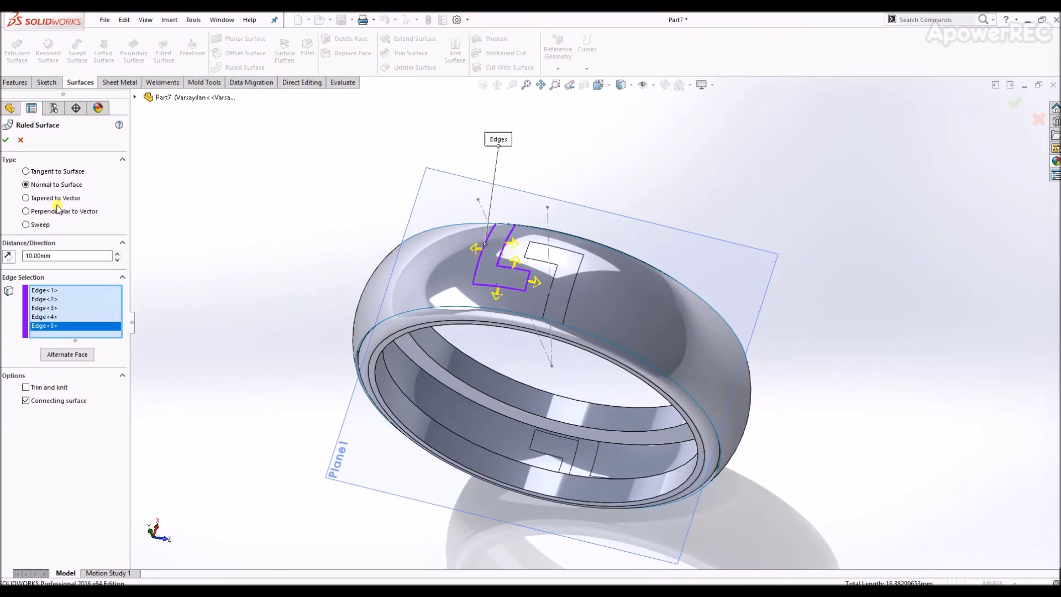
pyautogui.click(12, 255)
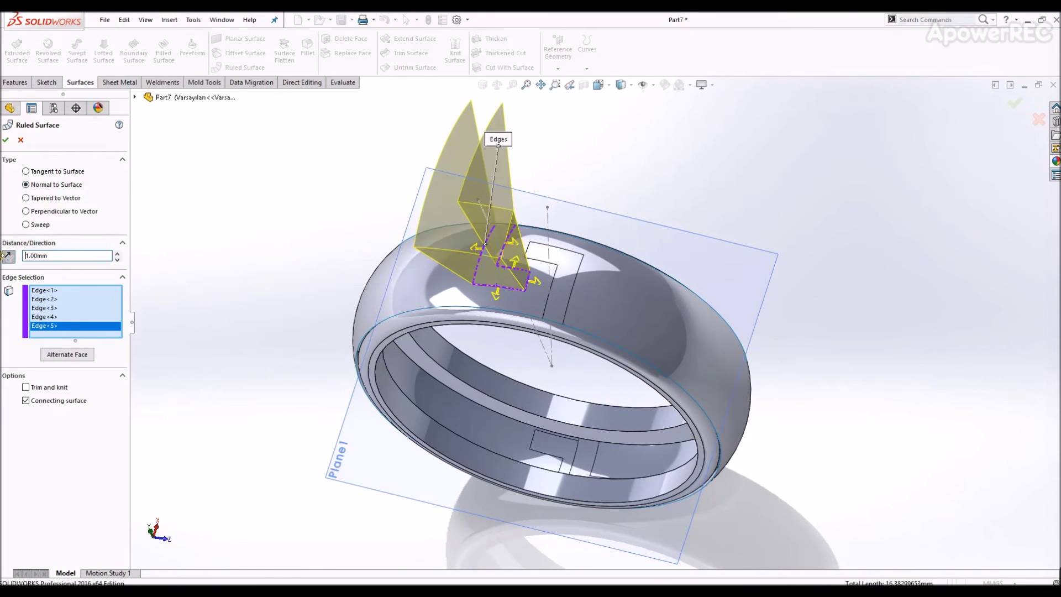
pyautogui.press('Return')
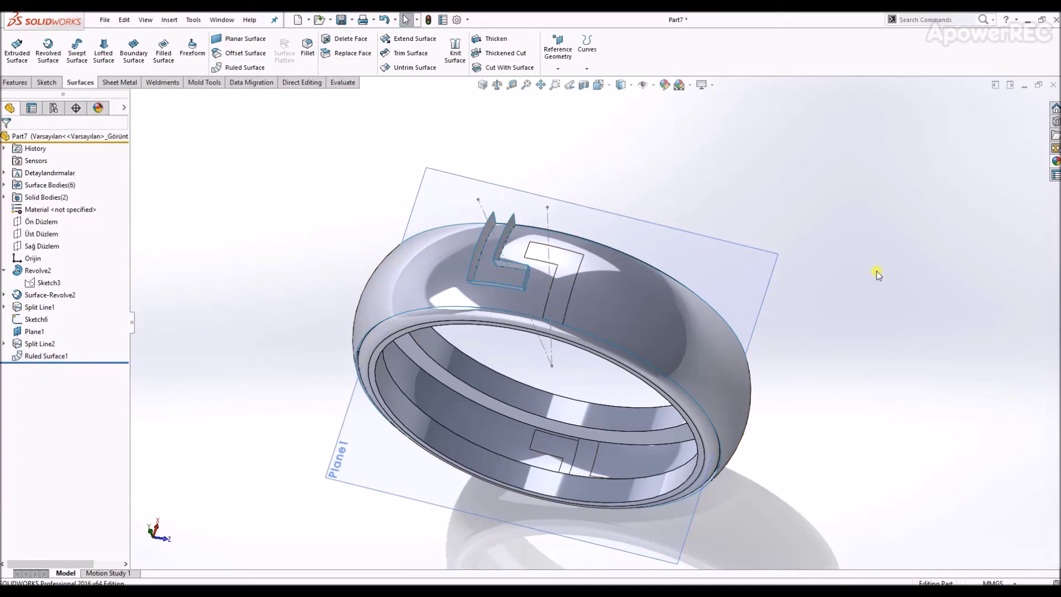
# Step: Create a second 1 mm normal ruled surface along the five edges of the other L outline, with the direction reversed
pyautogui.scroll(-1, 586, 336)
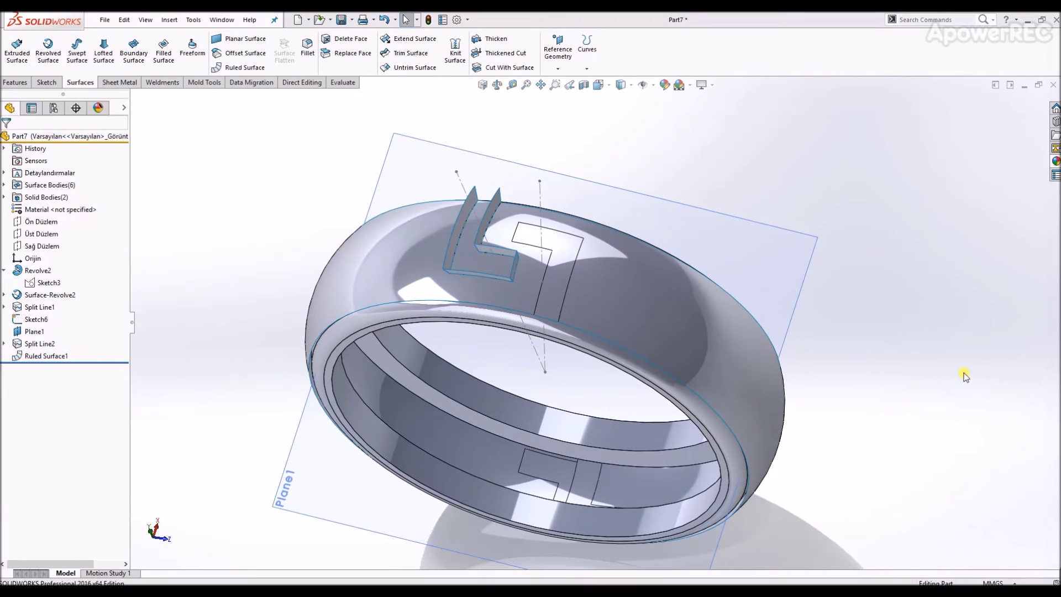
pyautogui.click(252, 68)
pyautogui.click(515, 232)
pyautogui.click(529, 226)
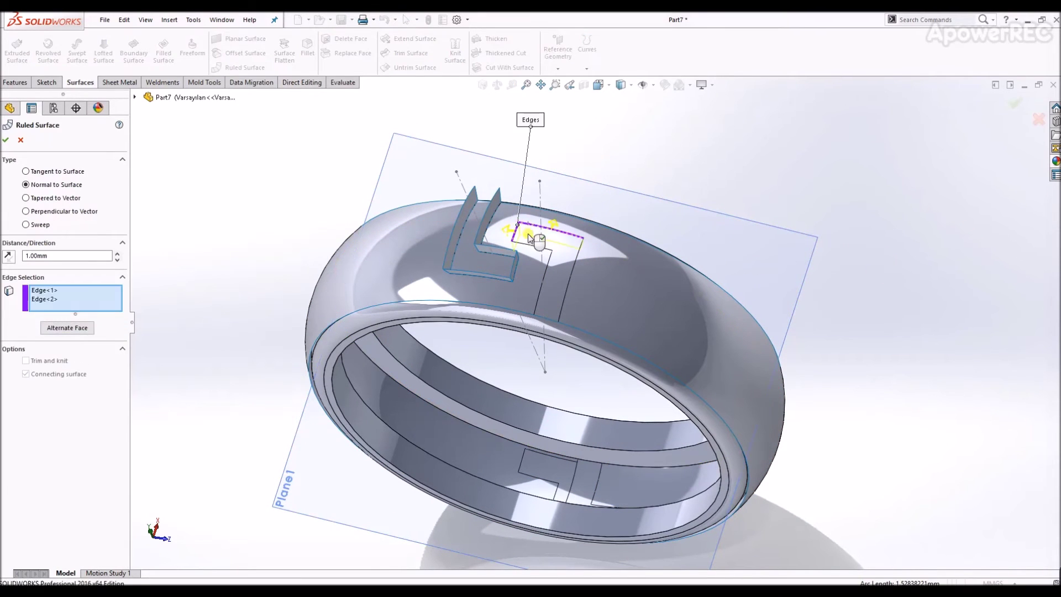
pyautogui.click(541, 247)
pyautogui.click(546, 282)
pyautogui.click(574, 276)
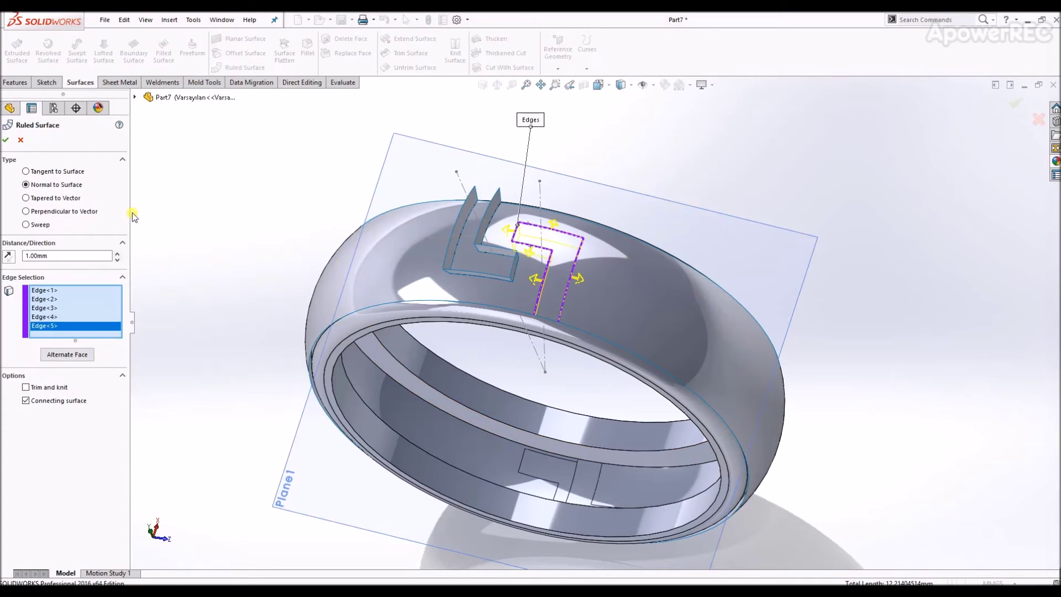
pyautogui.click(9, 255)
# Step: Knit the five ruled surfaces of the first L outline together, without creating a solid or merging entities
pyautogui.moveTo(605, 319); pyautogui.dragTo(695, 188, button='middle')
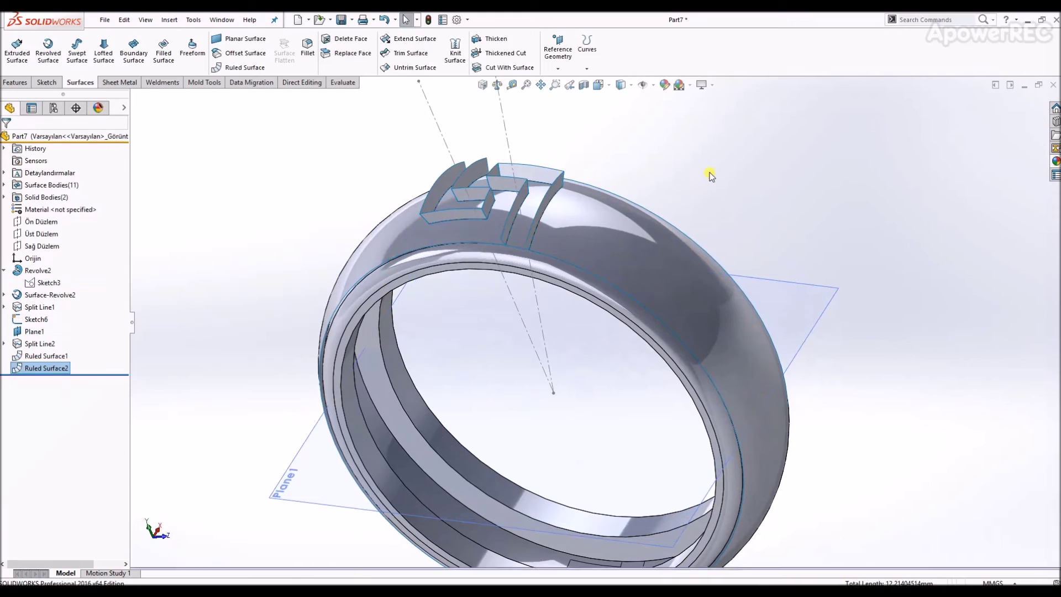
pyautogui.click(463, 58)
pyautogui.click(475, 168)
pyautogui.click(445, 204)
pyautogui.click(468, 215)
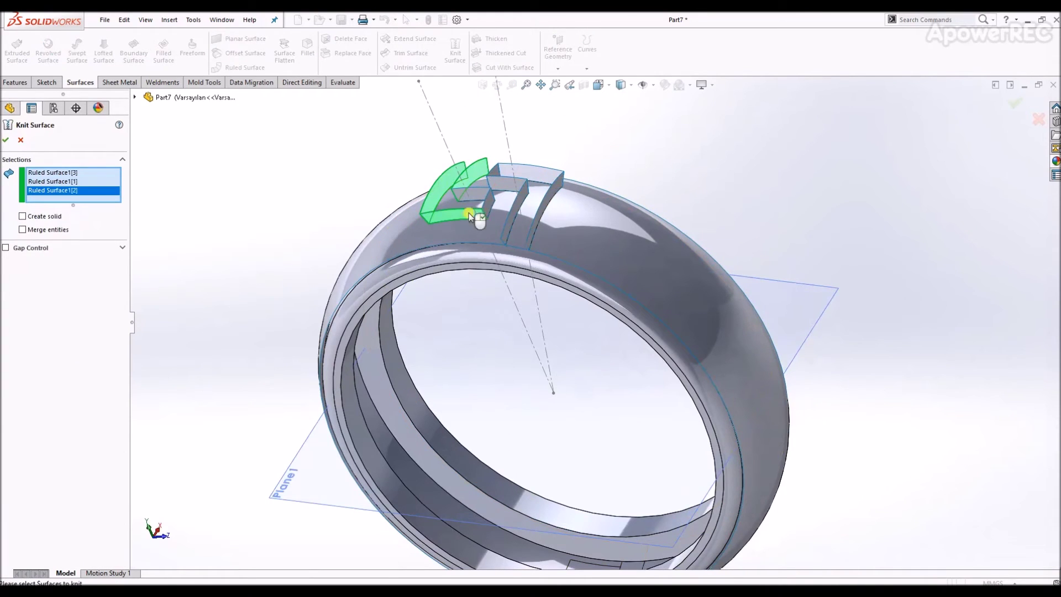
pyautogui.click(486, 213)
pyautogui.click(481, 197)
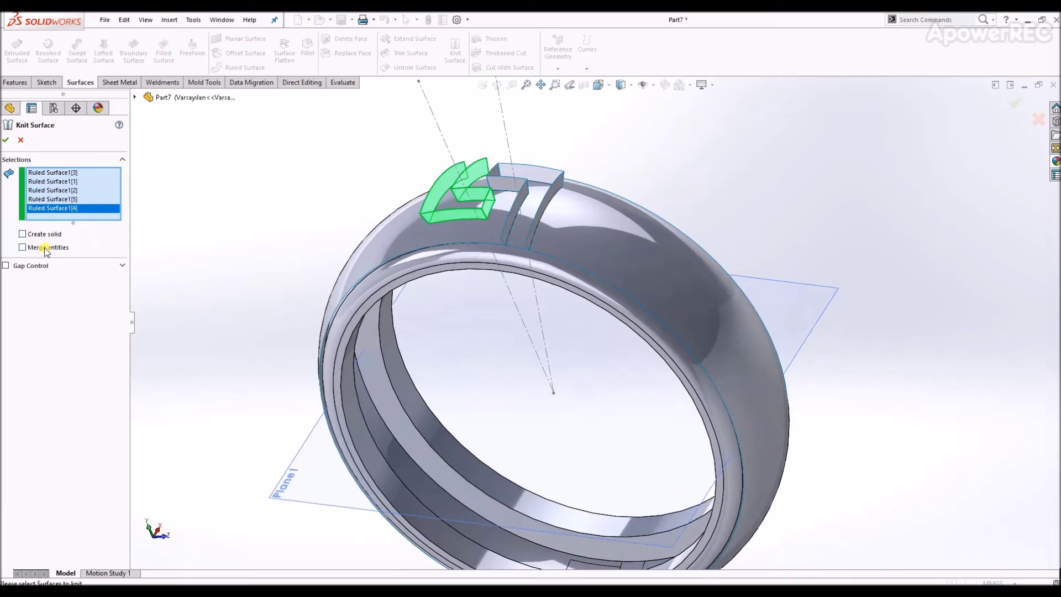
pyautogui.click(4, 141)
# Step: Knit the five ruled surfaces of the second L outline together, without creating a solid or merging entities
pyautogui.click(456, 51)
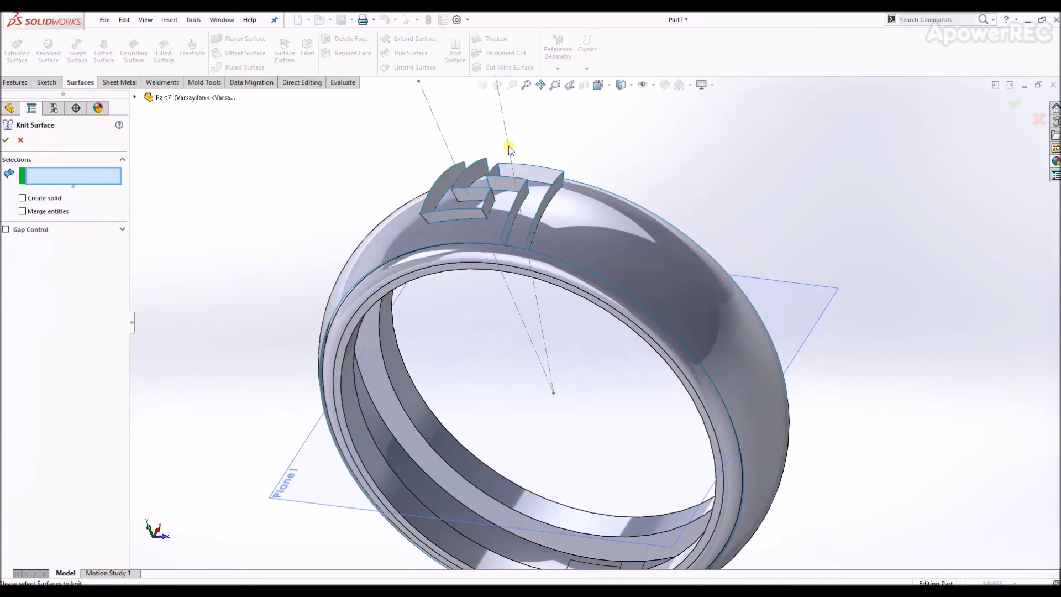
pyautogui.click(528, 179)
pyautogui.click(489, 173)
pyautogui.click(492, 174)
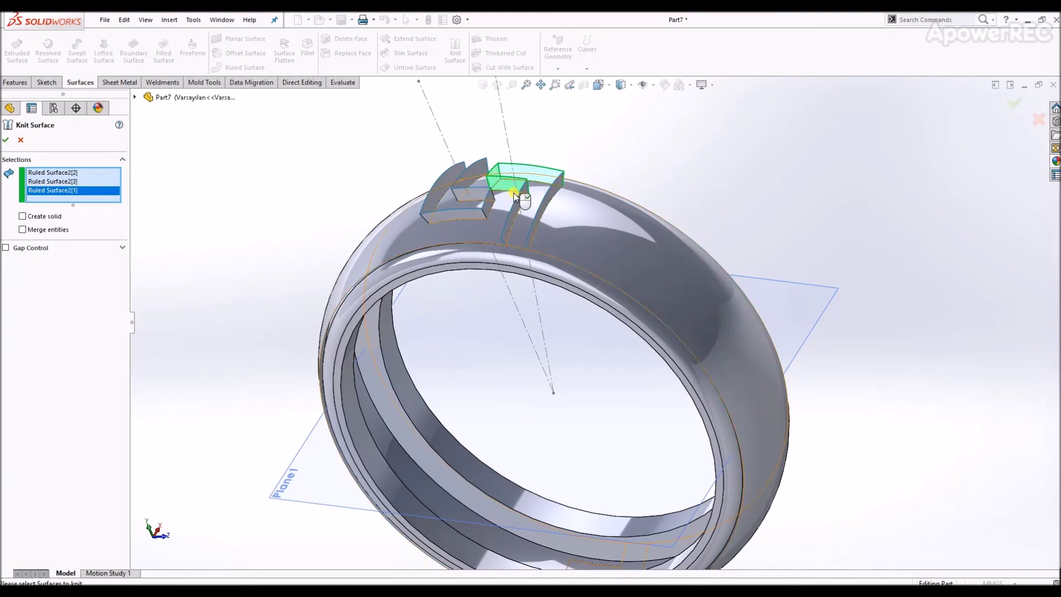
pyautogui.click(513, 210)
pyautogui.click(535, 213)
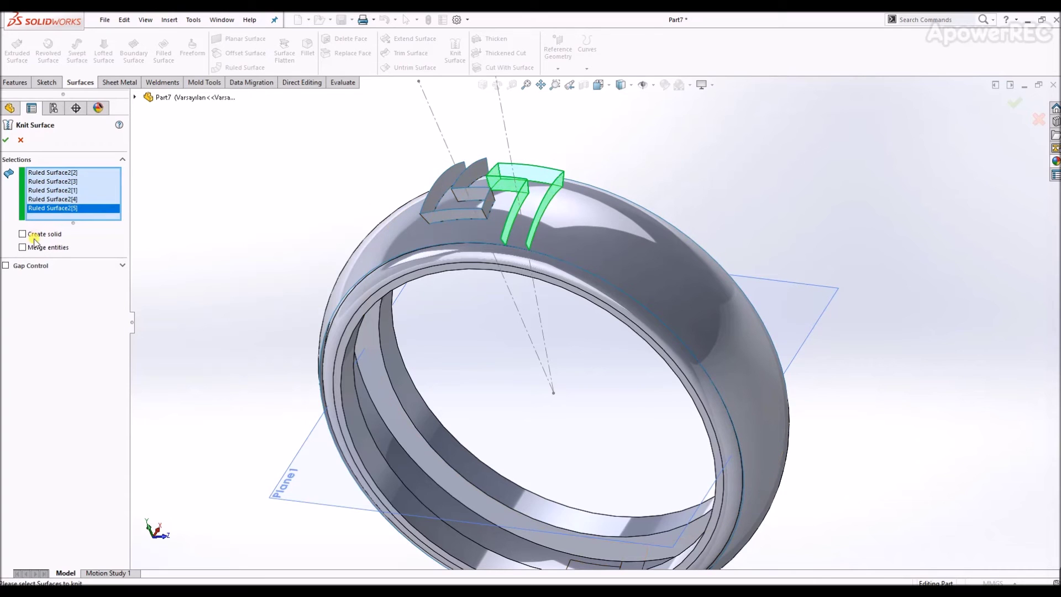
pyautogui.click(6, 143)
# Step: Create a reference axis through the origin, perpendicular to the Sağ Düzlem plane
pyautogui.scroll(3, 601, 204)
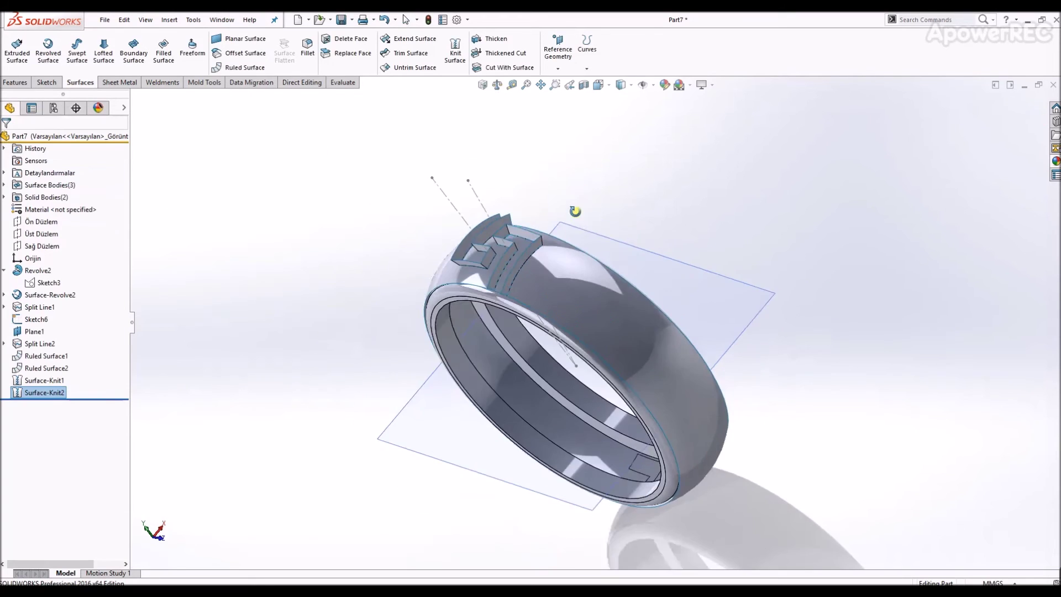
pyautogui.click(33, 258)
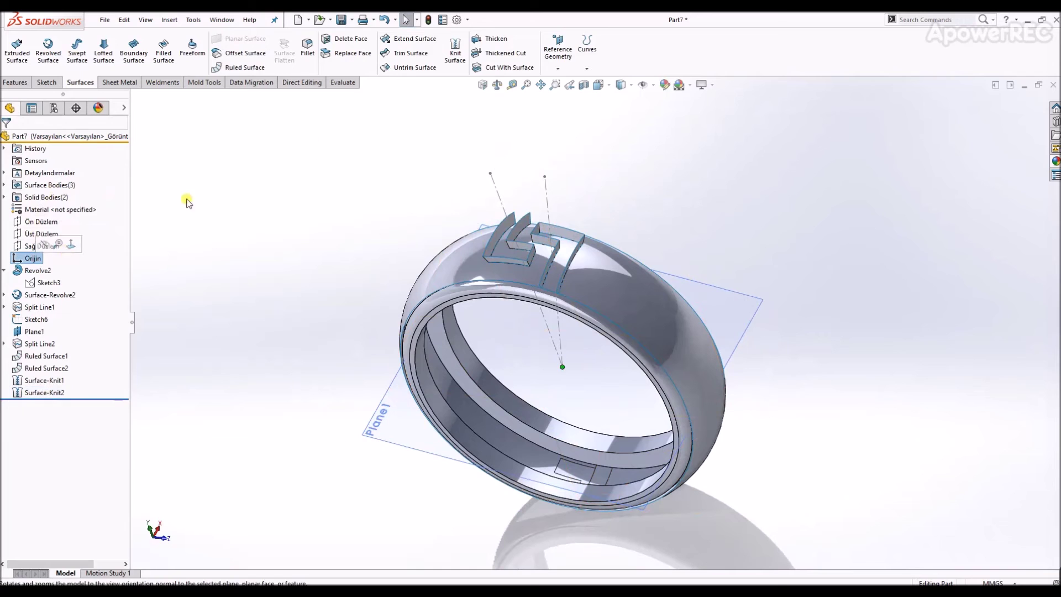
pyautogui.click(558, 69)
pyautogui.click(565, 96)
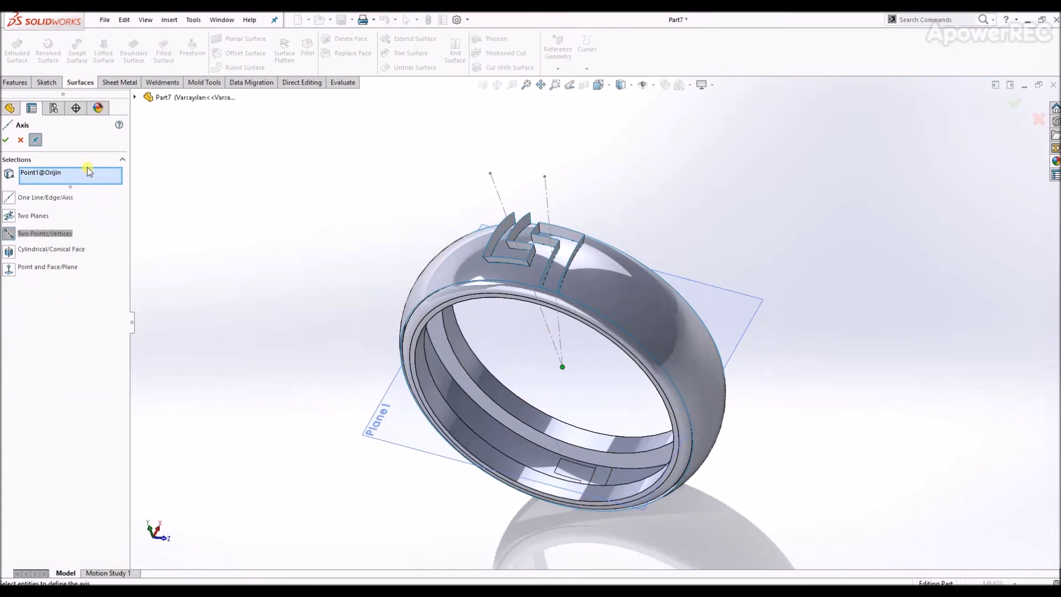
pyautogui.click(134, 97)
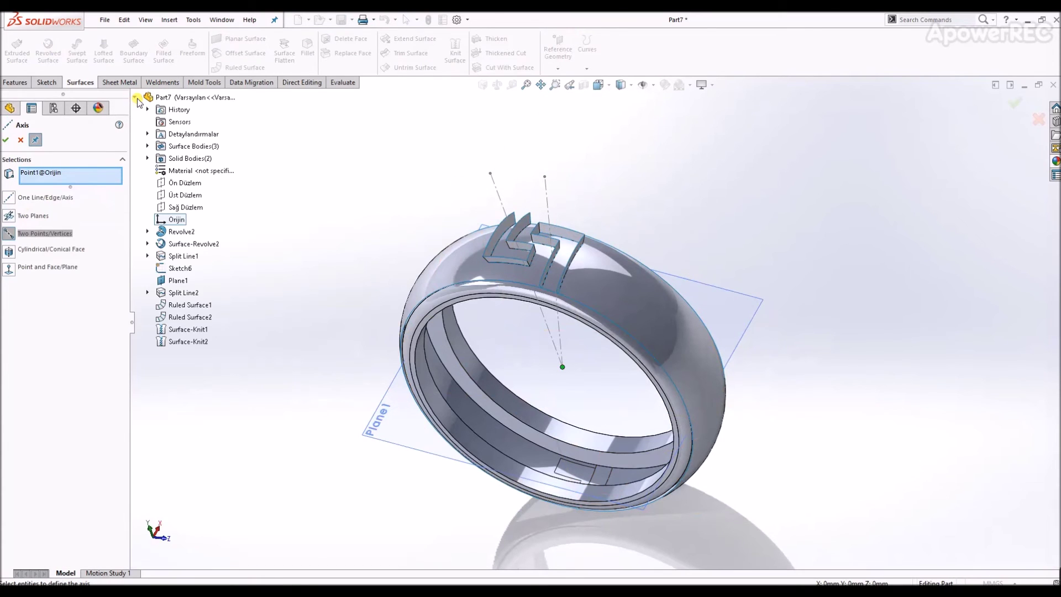
pyautogui.click(184, 209)
pyautogui.press('Return')
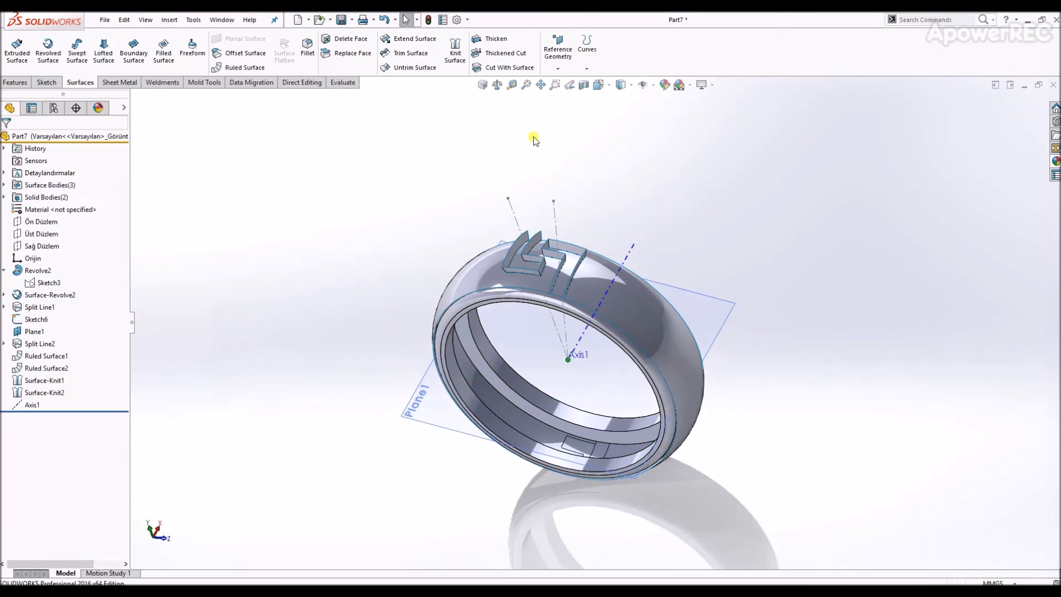
# Step: Circular-pattern the two knitted surface bodies around the axis, with 10 equally spaced instances over 360 degrees
pyautogui.click(24, 84)
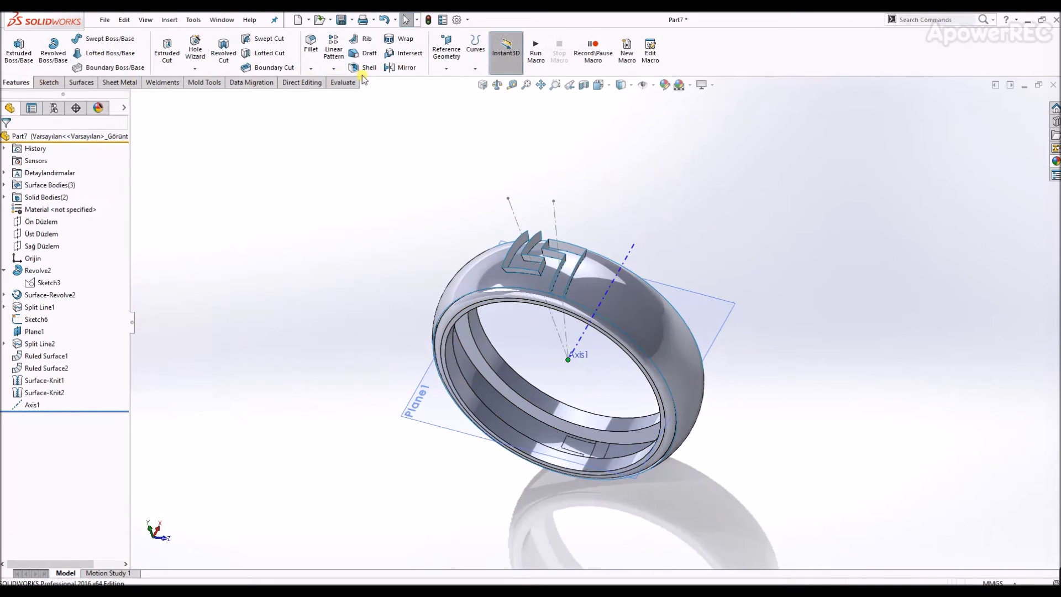
pyautogui.click(334, 69)
pyautogui.click(354, 95)
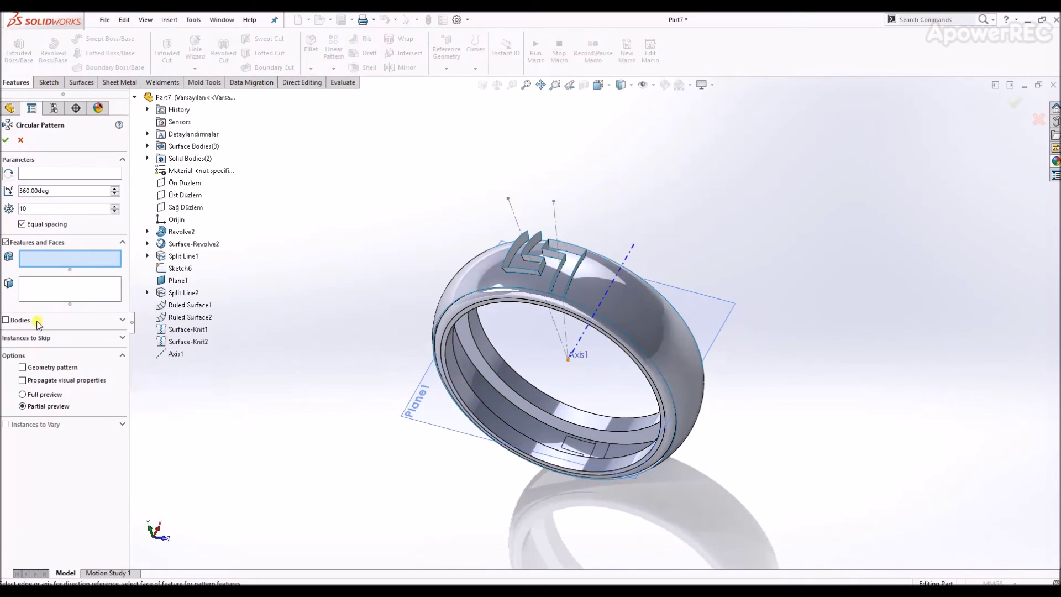
pyautogui.click(19, 320)
pyautogui.scroll(-3, 619, 268)
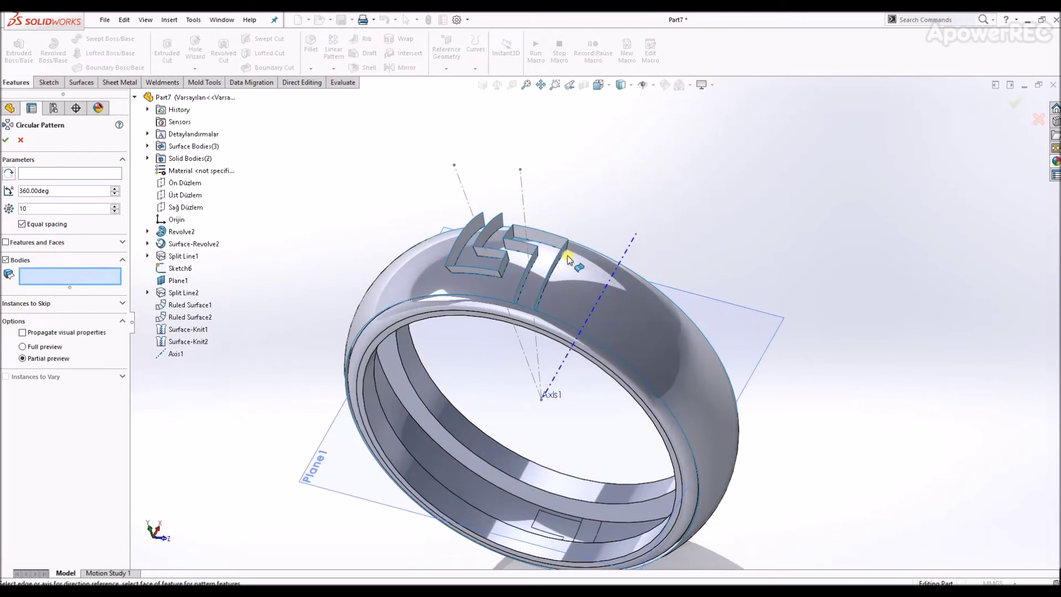
pyautogui.click(547, 239)
pyautogui.click(505, 229)
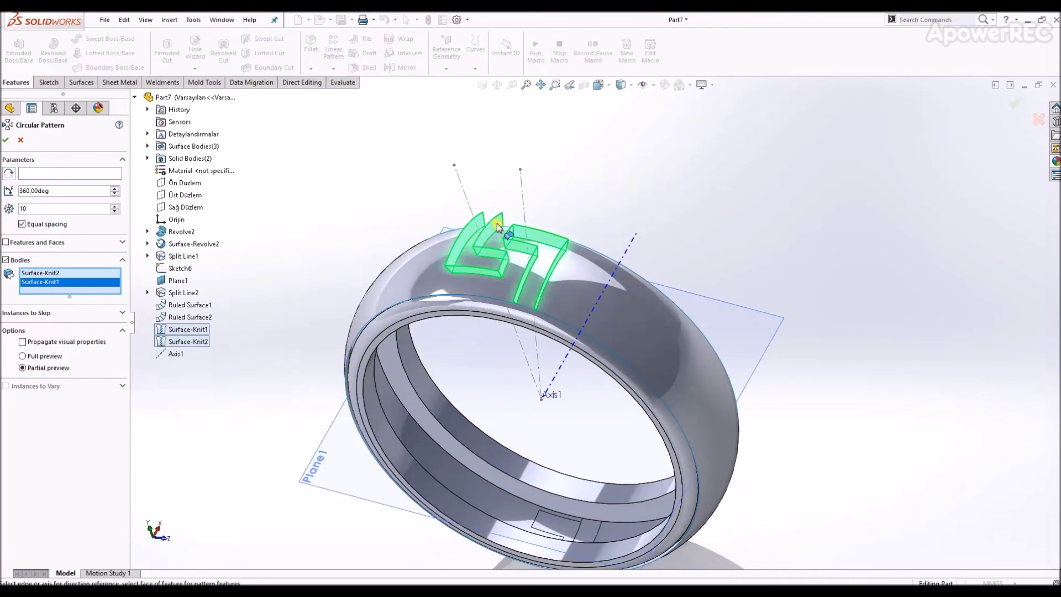
pyautogui.click(64, 173)
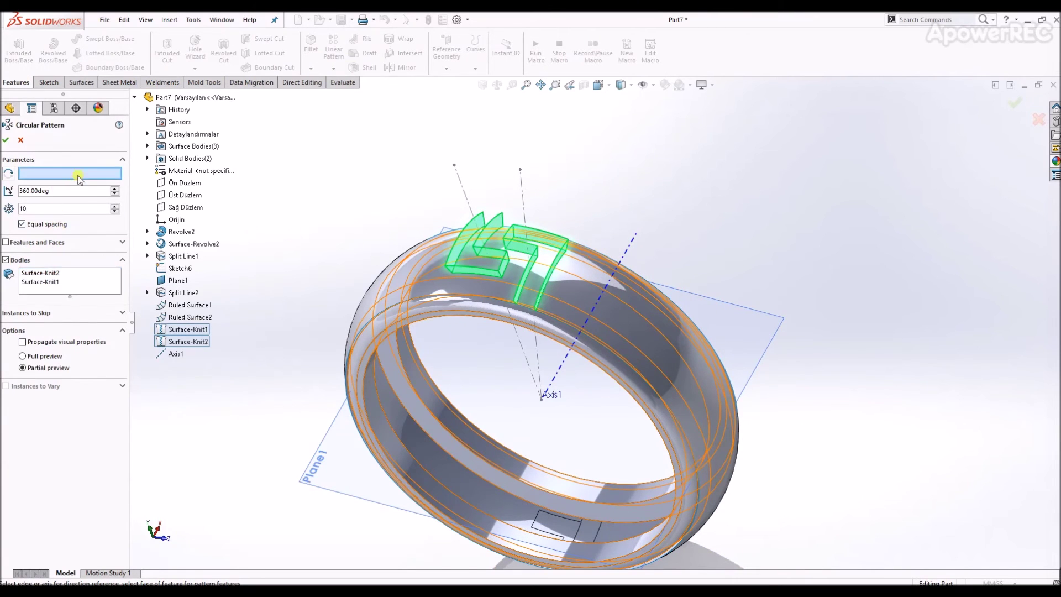
pyautogui.click(563, 362)
pyautogui.press('Return')
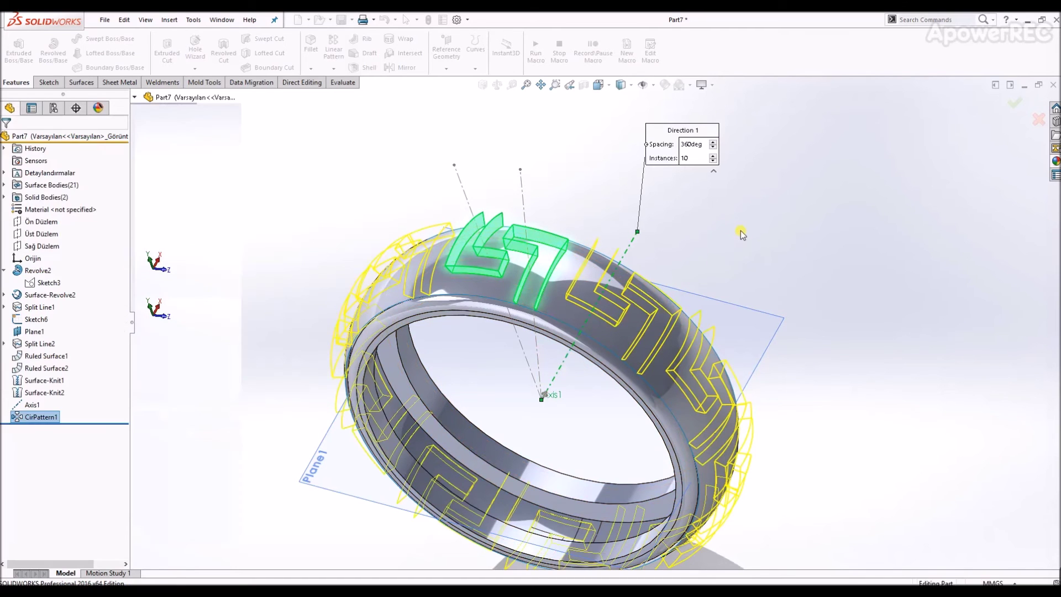
# Step: Hide all the solid bodies of the ring so only the surface bodies are displayed
pyautogui.moveTo(646, 296); pyautogui.dragTo(558, 243, button='middle')
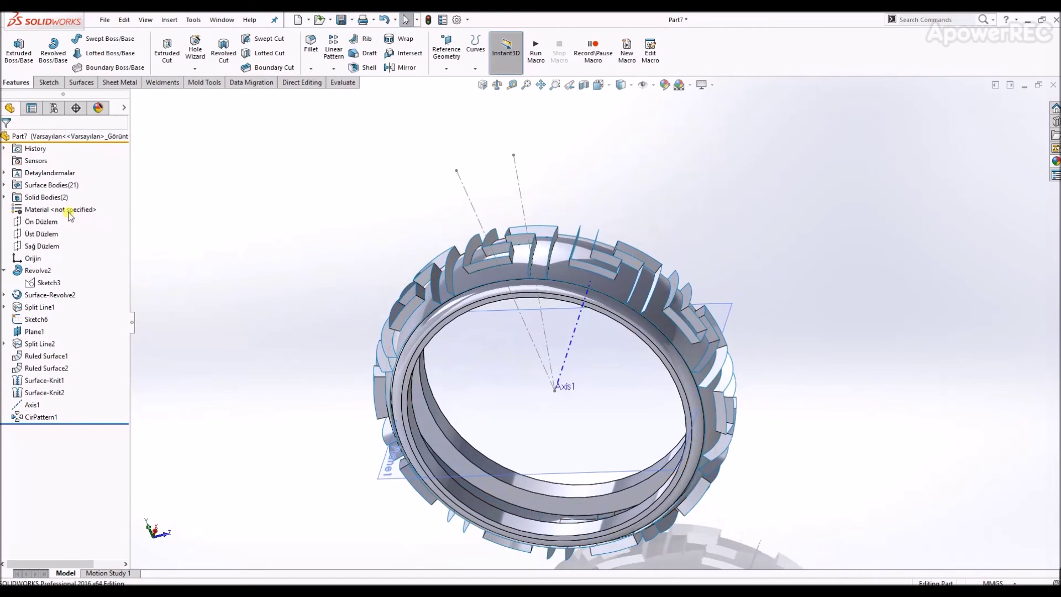
pyautogui.click(48, 198)
pyautogui.click(63, 190)
pyautogui.moveTo(701, 211); pyautogui.dragTo(541, 209, button='middle')
# Step: Set up a mutual surface trim using the split ring surface, both knitted surfaces and all their patterned copies
pyautogui.click(81, 82)
pyautogui.click(455, 50)
pyautogui.press('Escape')
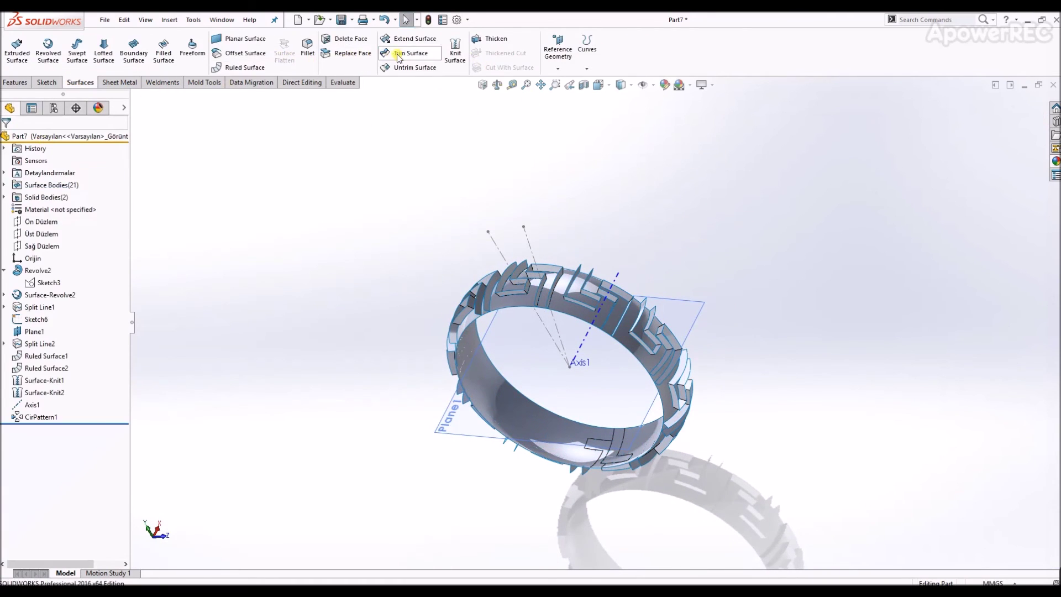
pyautogui.click(410, 52)
pyautogui.moveTo(744, 207); pyautogui.dragTo(342, 522)
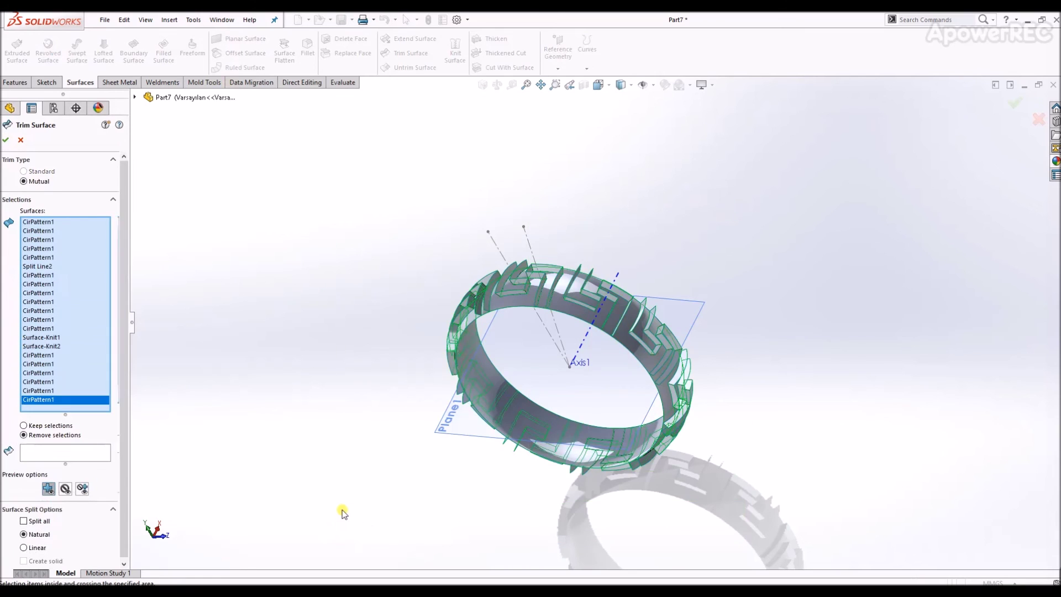
# Step: Mark the first five L-shaped regions of the ring surface as pieces to remove in the trim
pyautogui.click(60, 455)
pyautogui.scroll(-5, 521, 462)
pyautogui.moveTo(640, 379); pyautogui.dragTo(528, 367, button='middle')
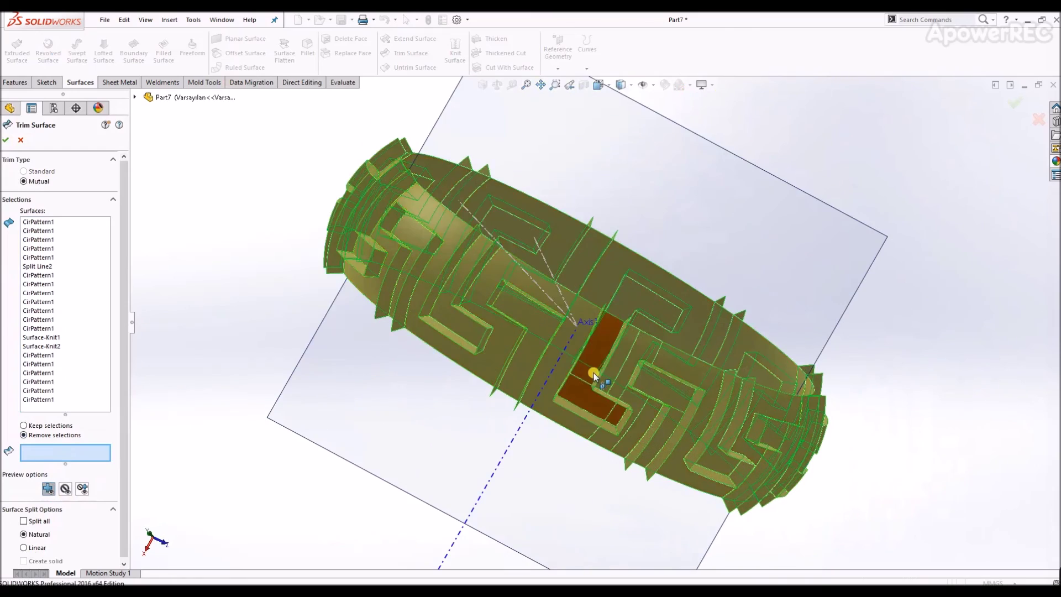
pyautogui.click(525, 366)
pyautogui.click(478, 288)
pyautogui.click(470, 337)
pyautogui.moveTo(470, 337); pyautogui.dragTo(634, 339, button='middle')
pyautogui.scroll(-2, 635, 338)
pyautogui.click(642, 281)
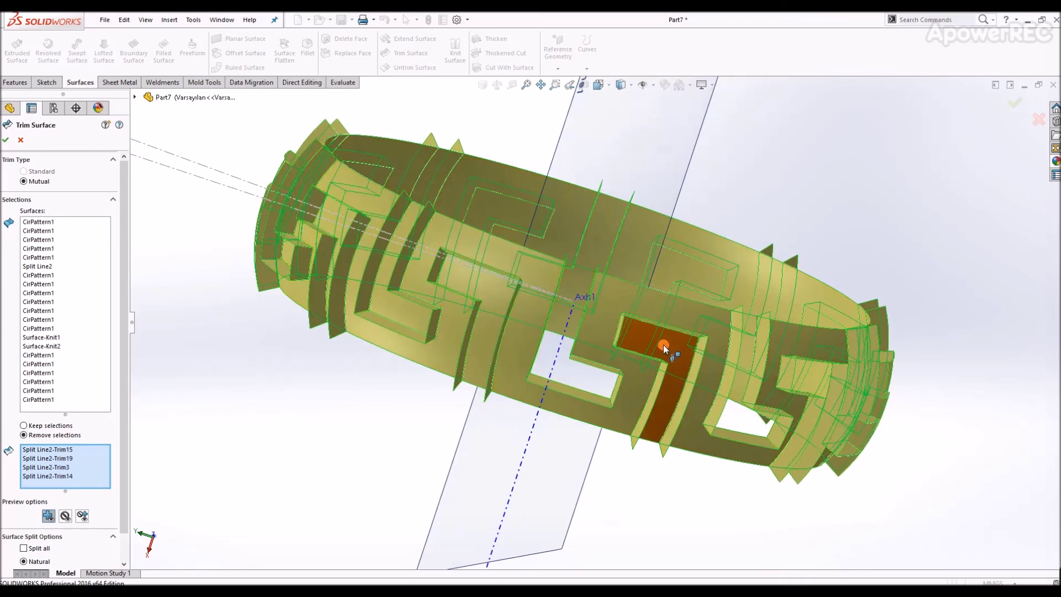
pyautogui.click(663, 343)
# Step: Add six more L-shaped regions, continuing around the ring surface, to the pieces to remove
pyautogui.scroll(3, 733, 366)
pyautogui.moveTo(733, 366); pyautogui.dragTo(640, 281, button='middle')
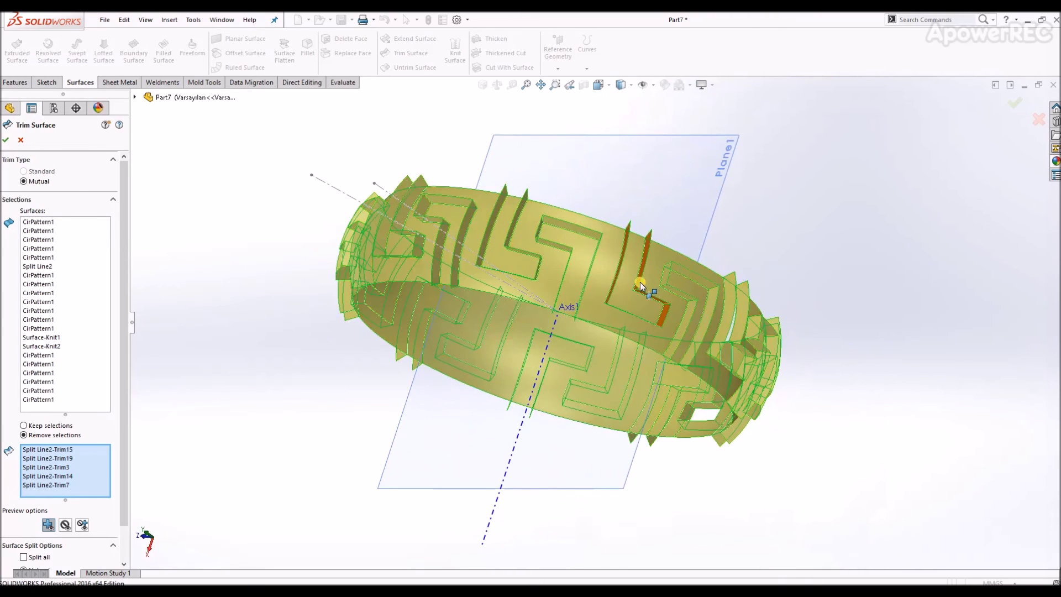
pyautogui.click(636, 280)
pyautogui.click(691, 292)
pyautogui.click(572, 243)
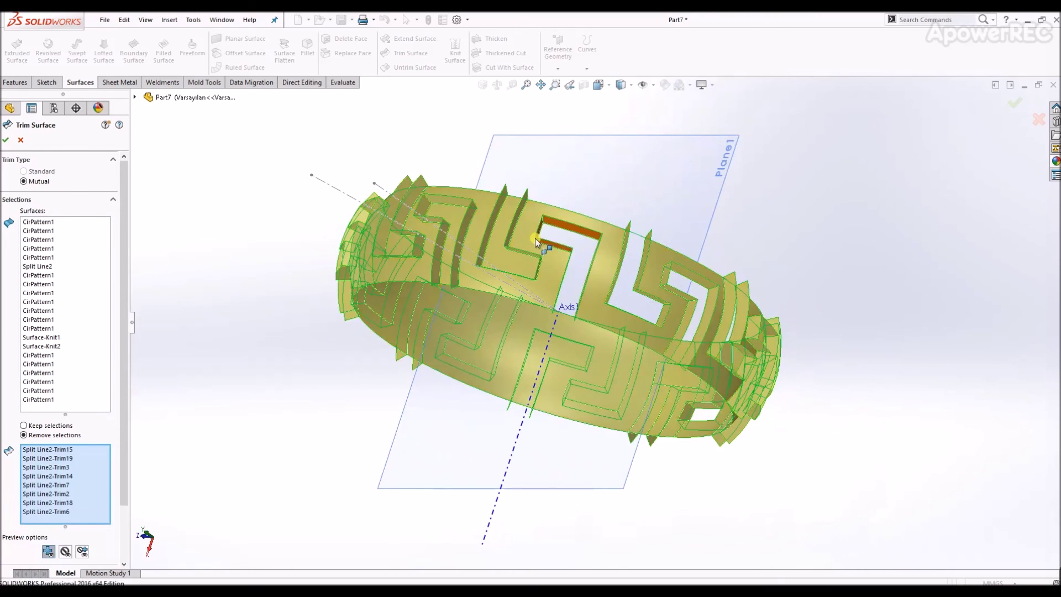
pyautogui.click(512, 223)
pyautogui.click(442, 224)
pyautogui.click(396, 241)
# Step: Select the remaining L-shaped regions for removal and complete the mutual trim of the ring surface
pyautogui.moveTo(397, 241); pyautogui.dragTo(381, 265, button='middle')
pyautogui.click(506, 244)
pyautogui.click(475, 259)
pyautogui.moveTo(420, 290); pyautogui.dragTo(588, 160, button='middle')
pyautogui.click(493, 285)
pyautogui.click(528, 295)
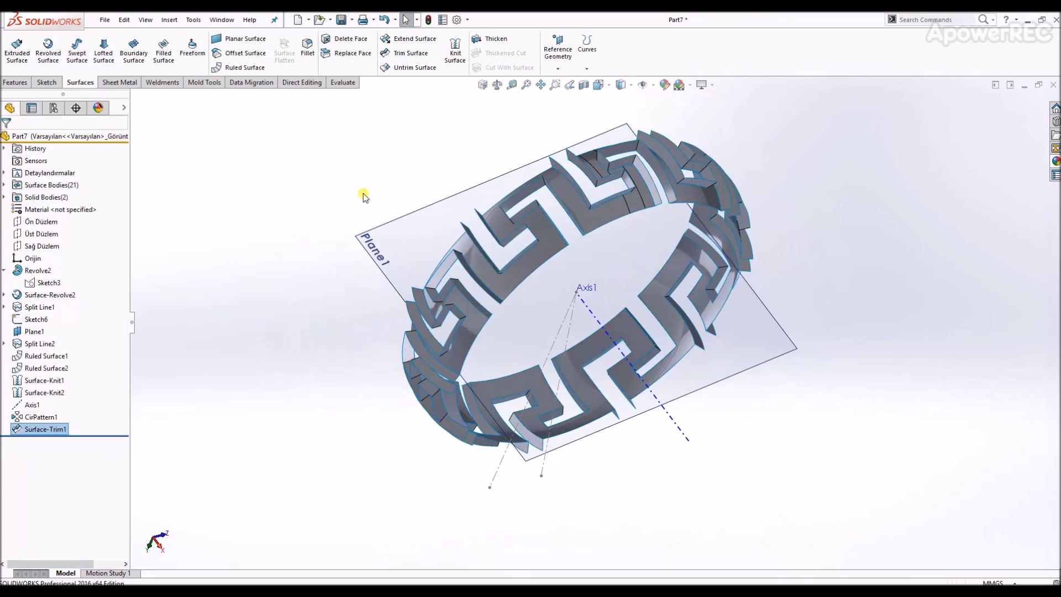
# Step: Hide all the surface bodies and show only the trimmed ring surface, Surface-Trim1
pyautogui.click(61, 186)
pyautogui.click(68, 171)
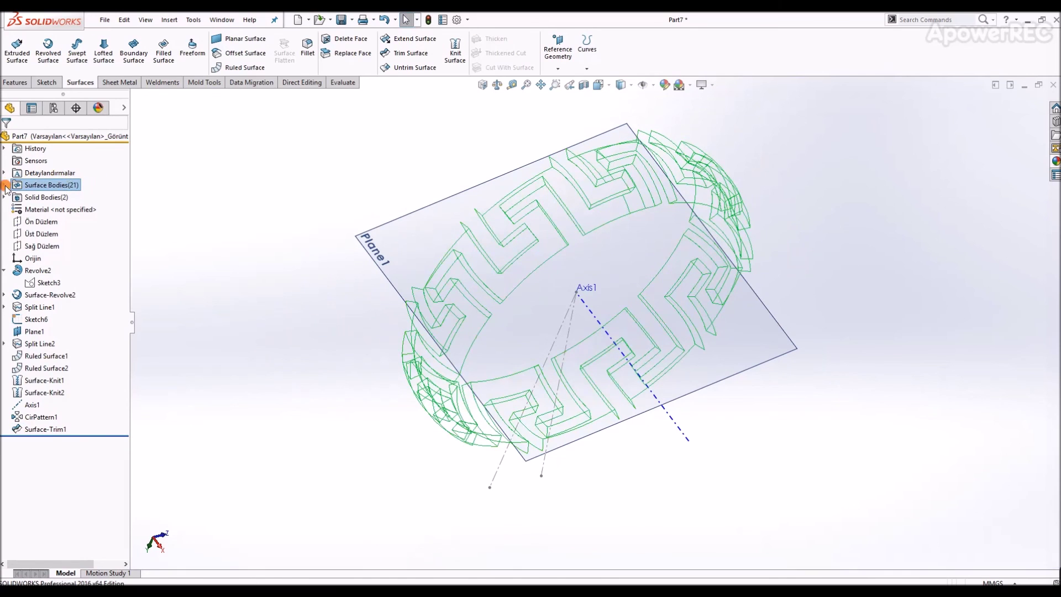
pyautogui.click(58, 441)
pyautogui.click(83, 415)
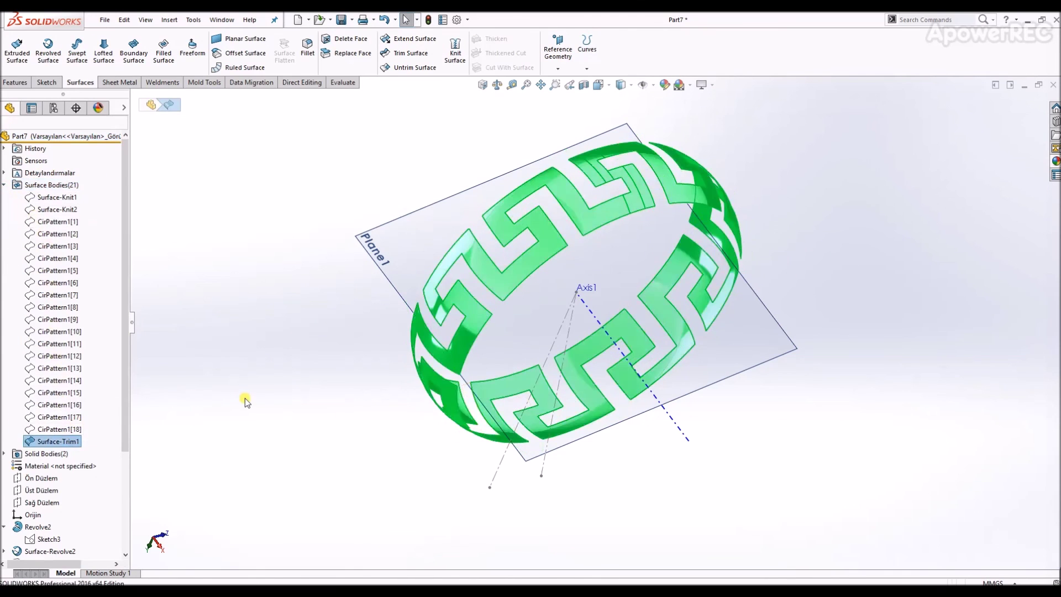
pyautogui.click(497, 323)
pyautogui.moveTo(498, 323); pyautogui.dragTo(515, 321, button='middle')
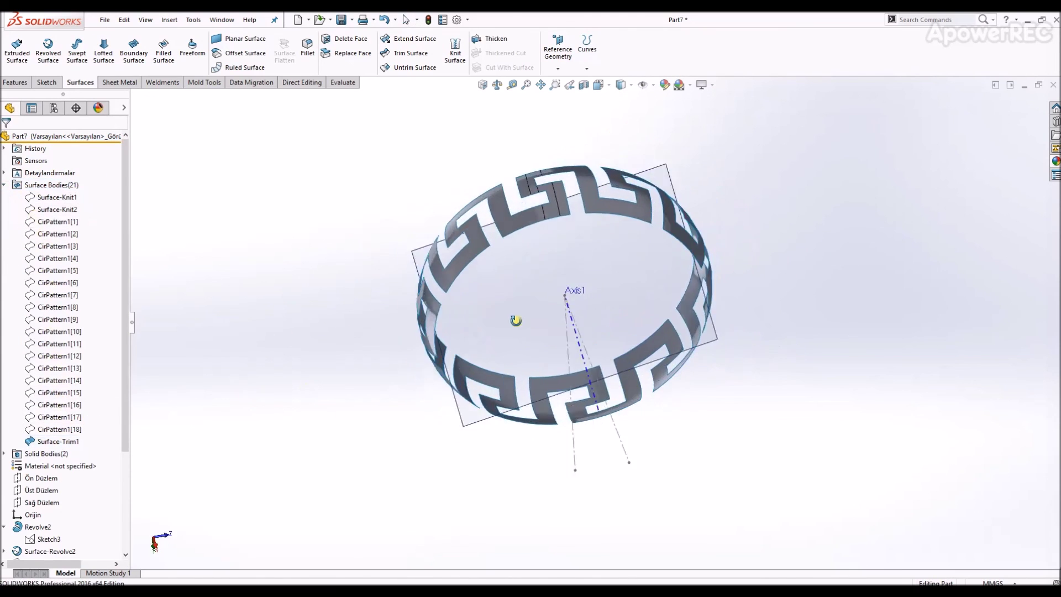
# Step: Thicken the trimmed ring surface by 1 mm without merging the result
pyautogui.click(481, 39)
pyautogui.click(495, 217)
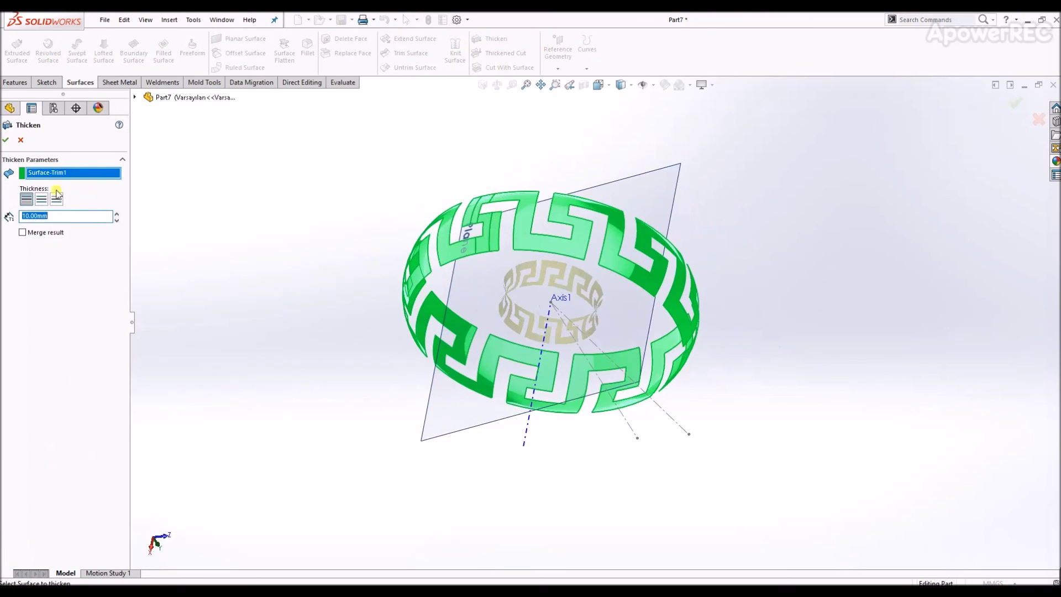
pyautogui.click(50, 217)
pyautogui.write('1')
pyautogui.press('Return')
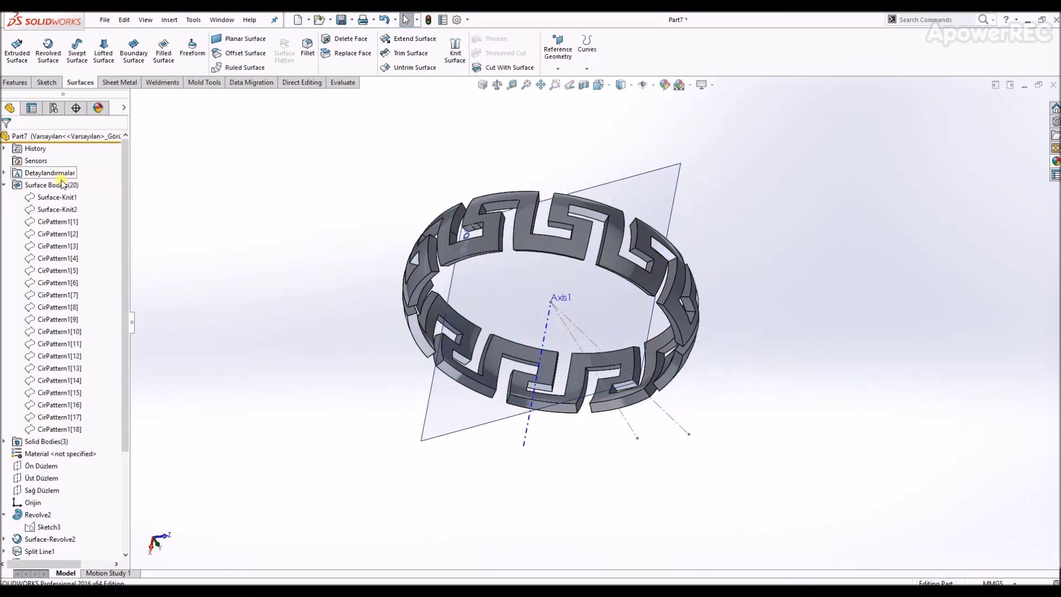
# Step: Show the two revolved solid bodies, Revolve2[1] and Revolve2[2], alongside the thickened pattern
pyautogui.click(5, 185)
pyautogui.click(5, 197)
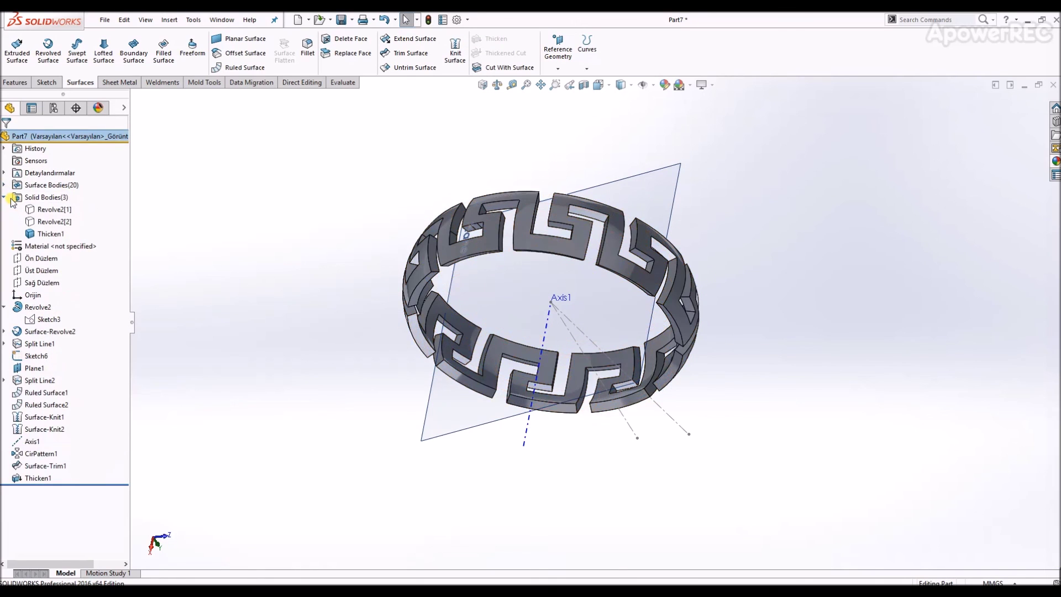
pyautogui.click(54, 221)
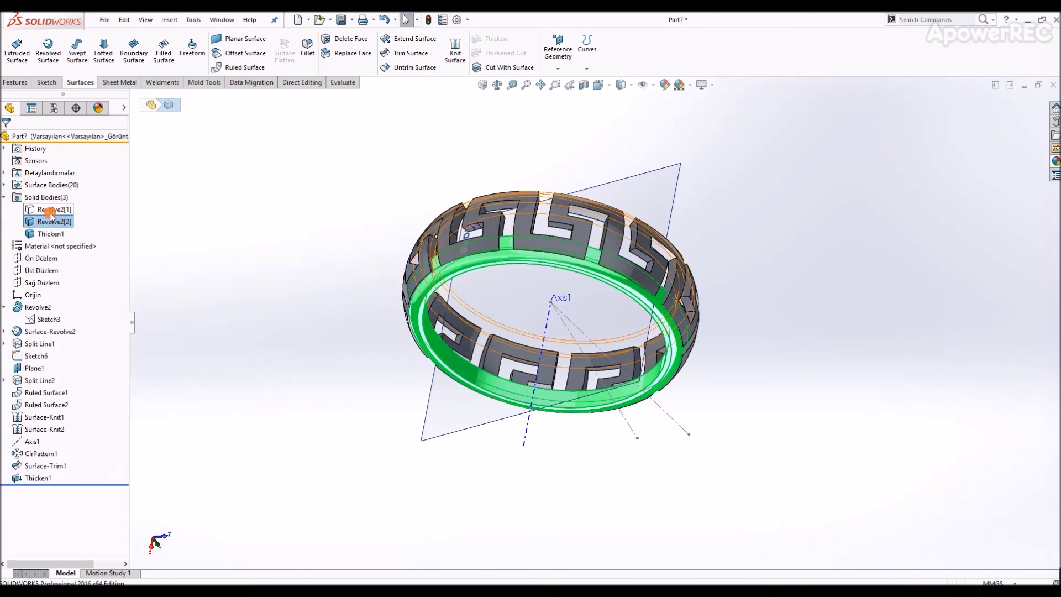
pyautogui.click(53, 209)
pyautogui.moveTo(552, 259); pyautogui.dragTo(617, 248, button='middle')
pyautogui.press('Escape')
# Step: Apply an orange color with RGB values 232, 113, 8 to the thickened pattern
pyautogui.scroll(-4, 642, 267)
pyautogui.scroll(2, 617, 248)
pyautogui.rightClick(618, 243)
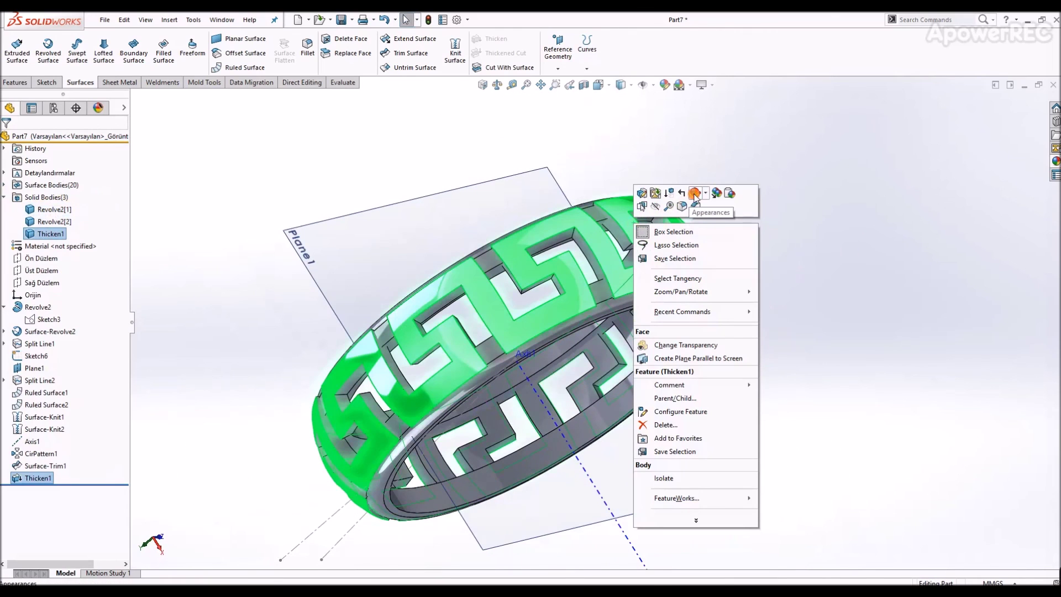
pyautogui.click(719, 192)
pyautogui.click(714, 239)
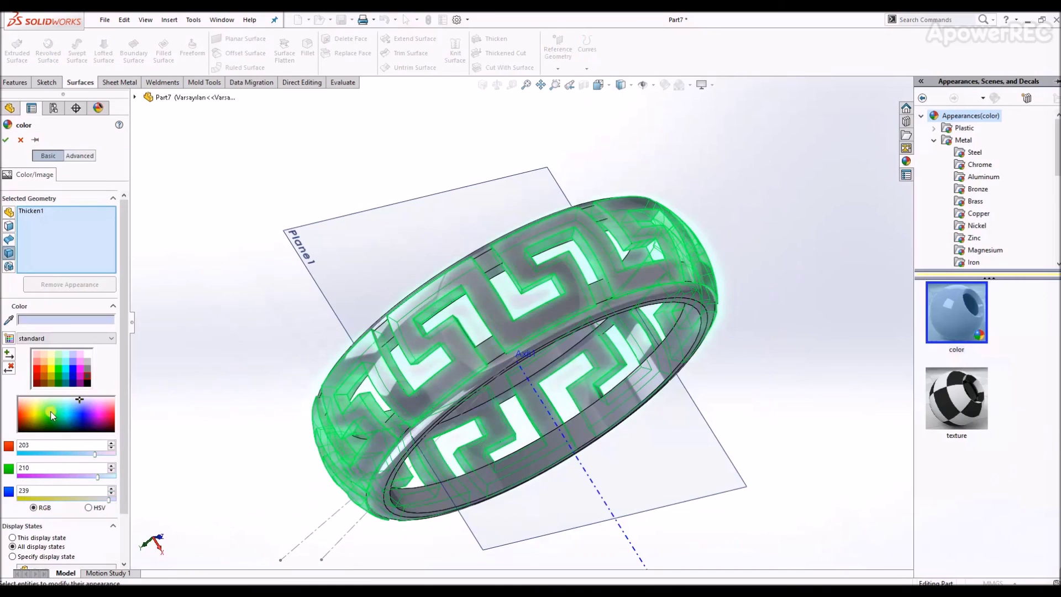
pyautogui.click(47, 366)
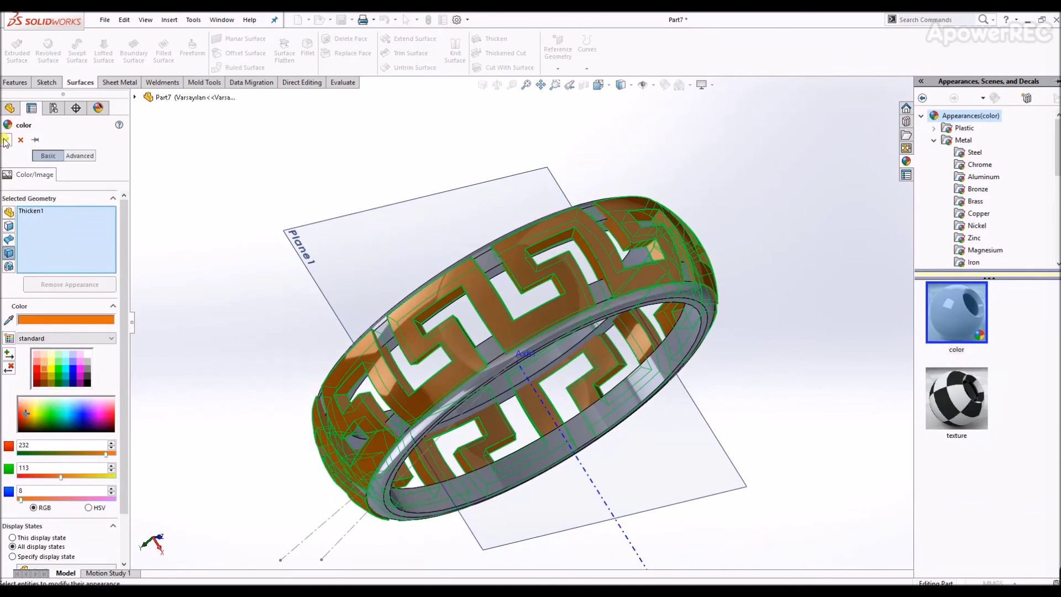
pyautogui.click(5, 139)
# Step: Hide the reference plane, the axis and the sketch with the radial construction lines
pyautogui.scroll(3, 590, 300)
pyautogui.click(664, 389)
pyautogui.click(723, 359)
pyautogui.click(51, 439)
pyautogui.click(42, 418)
pyautogui.click(436, 440)
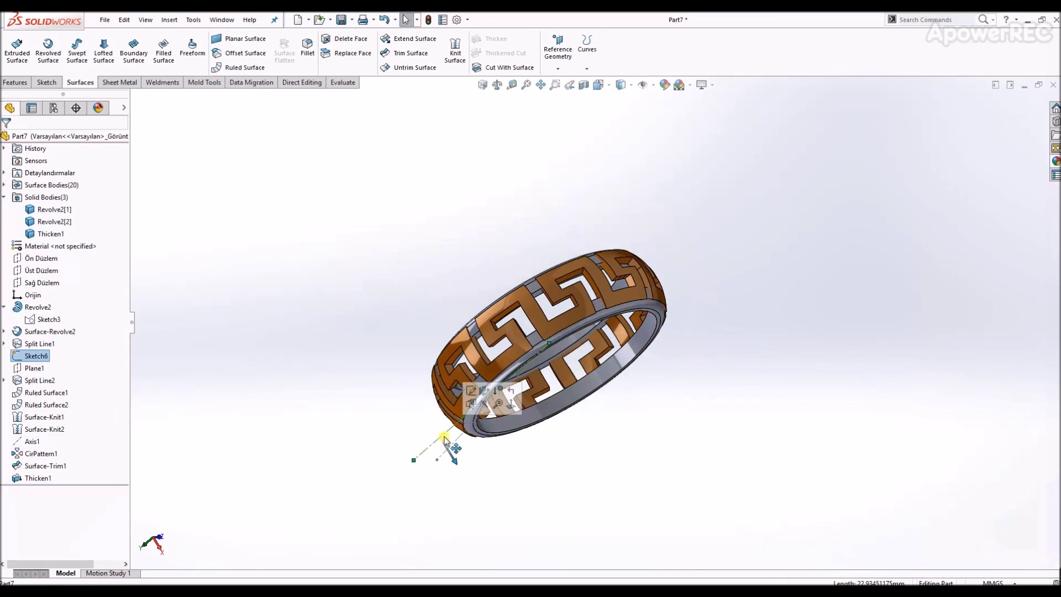